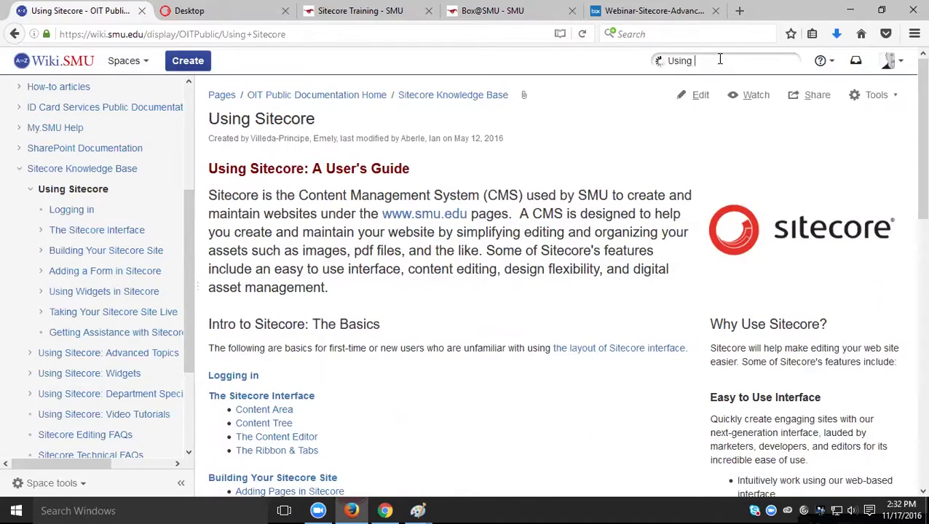
Step: Find the "Using Sitecore" wiki page and expand Advanced Topics and its Sitecore CSS Stylings section in the page tree
{"action": "key", "text": "Down"}
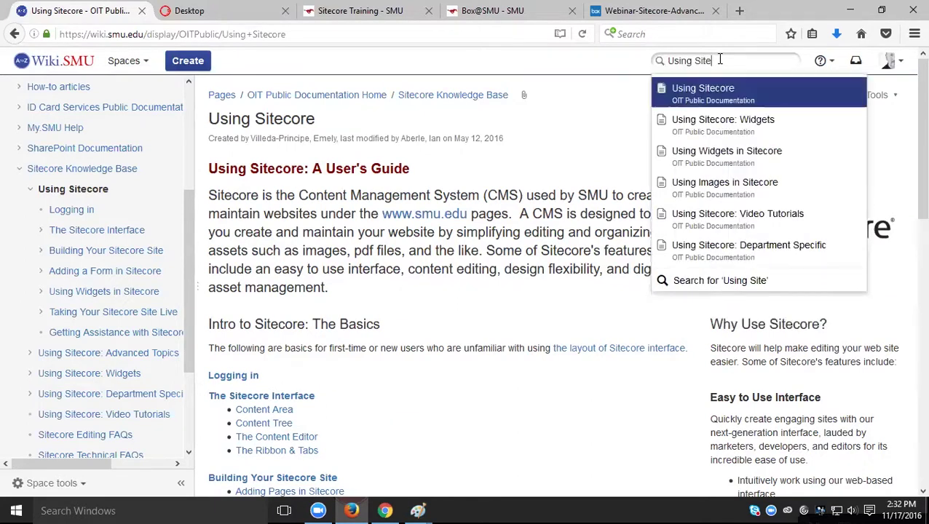
{"action": "key", "text": "Return"}
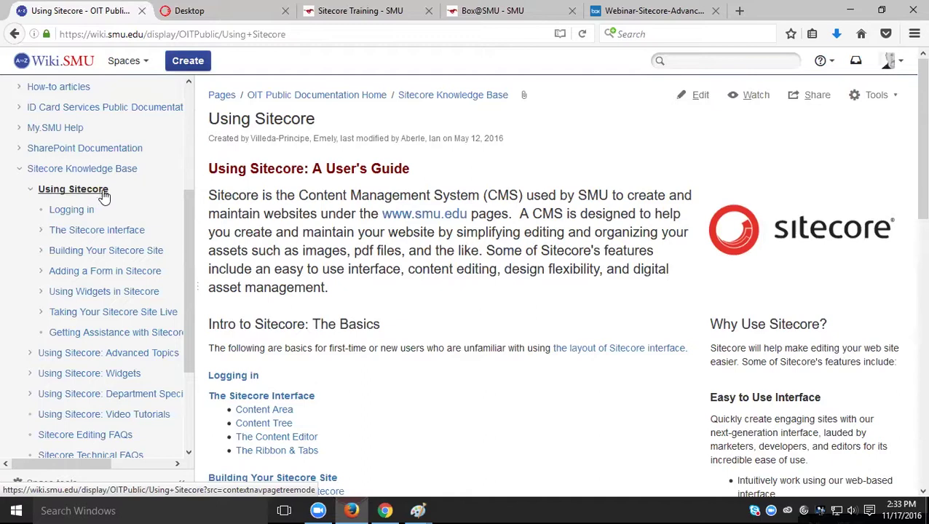
{"action": "left_click", "coordinate": [30, 354]}
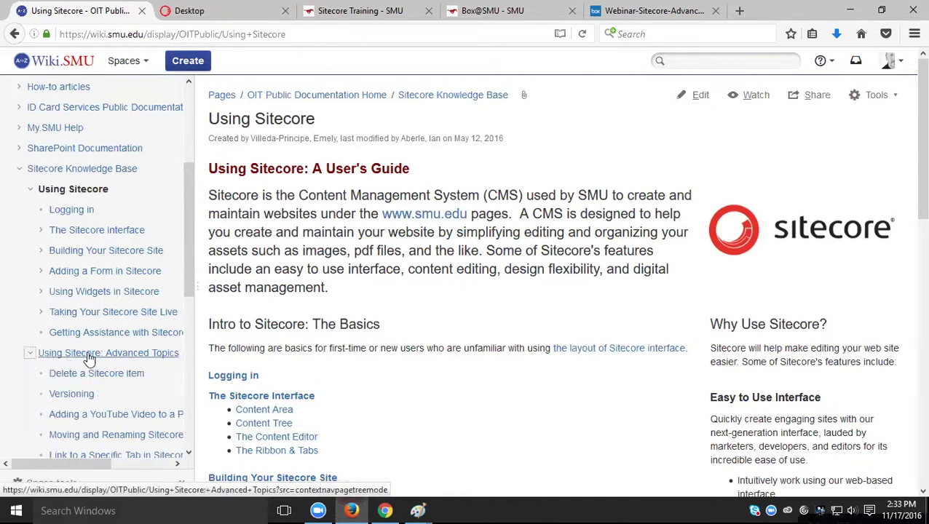
{"action": "scroll", "coordinate": [123, 358], "scroll_direction": "down", "scroll_amount": 3}
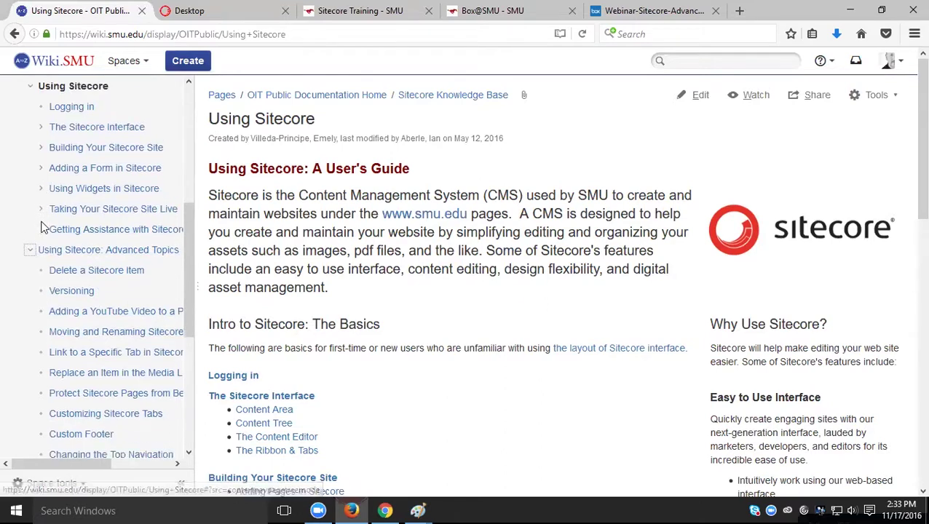
{"action": "scroll", "coordinate": [41, 226], "scroll_direction": "down", "scroll_amount": 3}
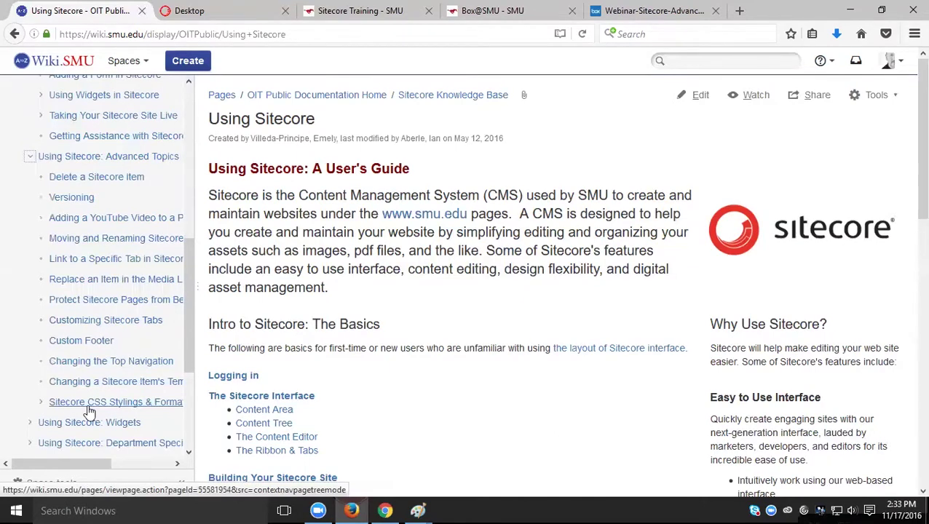
{"action": "left_click", "coordinate": [41, 402]}
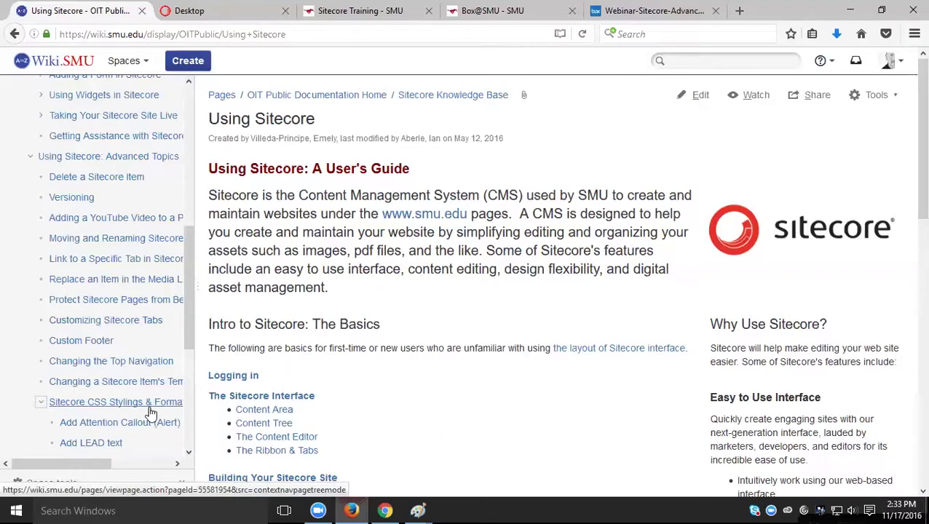
{"action": "scroll", "coordinate": [150, 409], "scroll_direction": "down", "scroll_amount": 2}
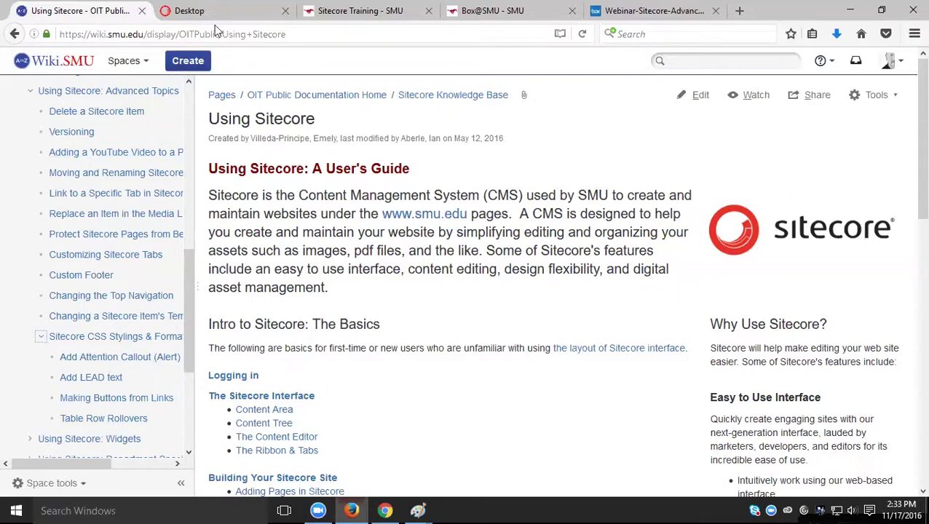
Step: Review the Sitecore Training preview page, from the intro paragraphs and registration hours through the Academic Offerings section
{"action": "left_click", "coordinate": [233, 9]}
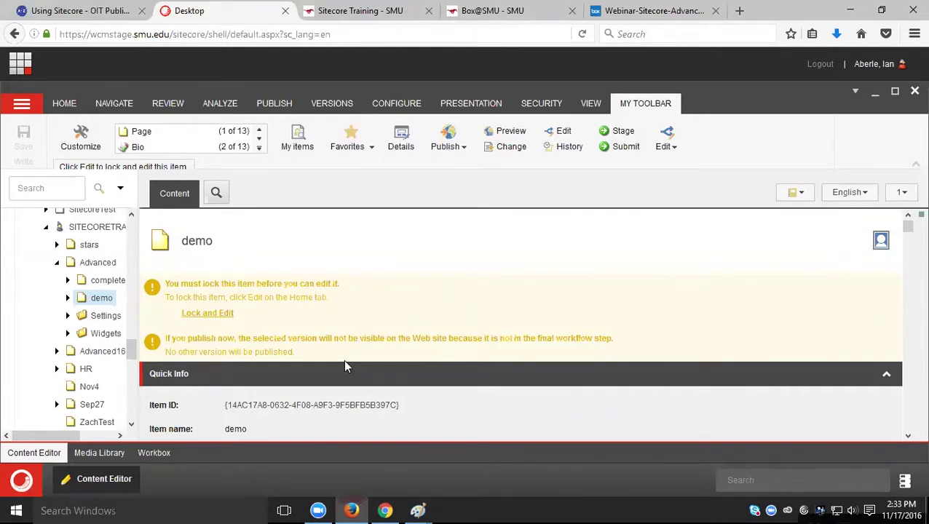
{"action": "left_click", "coordinate": [375, 11]}
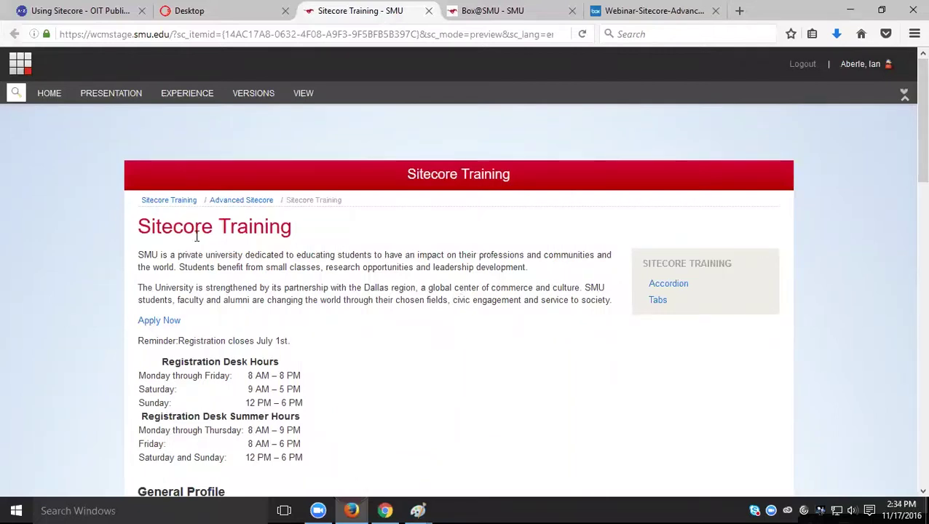
{"action": "left_click_drag", "start_coordinate": [184, 227], "coordinate": [335, 229]}
{"action": "left_click_drag", "start_coordinate": [138, 255], "coordinate": [260, 289]}
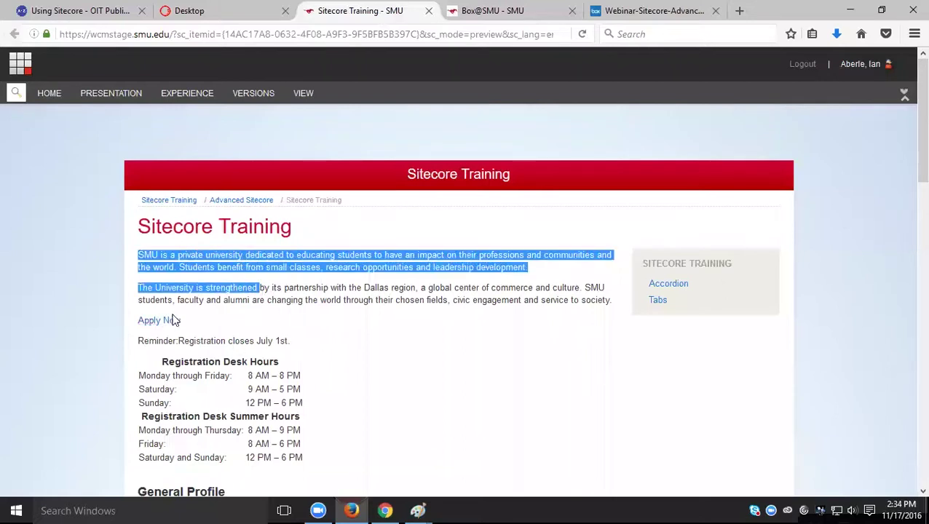
{"action": "left_click", "coordinate": [226, 344]}
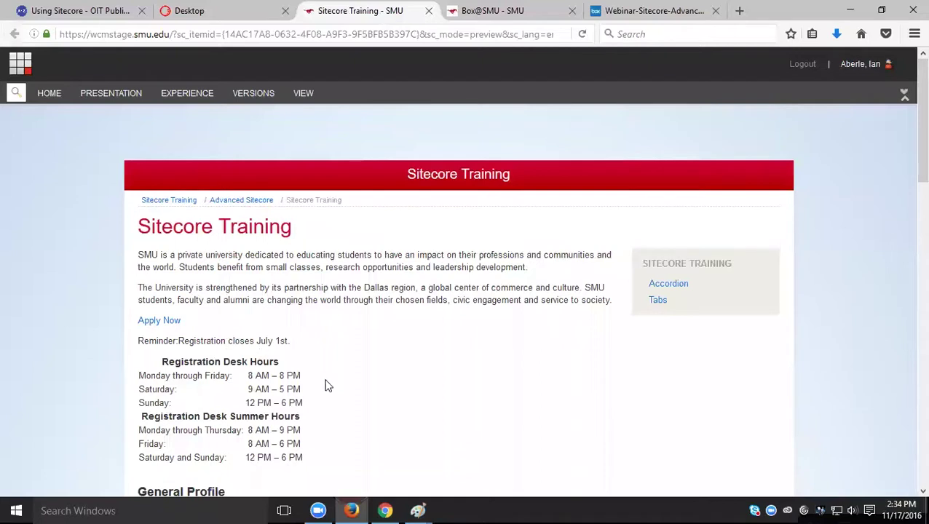
{"action": "scroll", "coordinate": [326, 386], "scroll_direction": "down", "scroll_amount": 6}
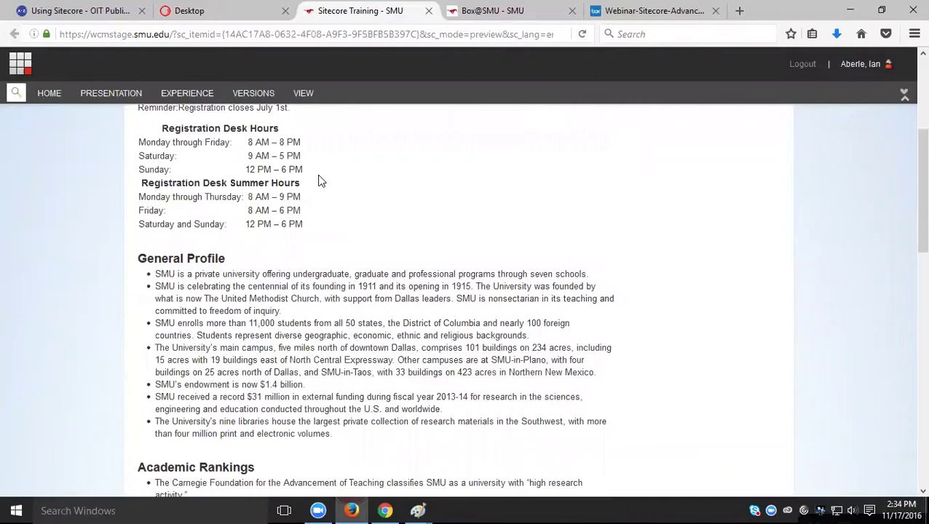
{"action": "scroll", "coordinate": [413, 301], "scroll_direction": "down", "scroll_amount": 5}
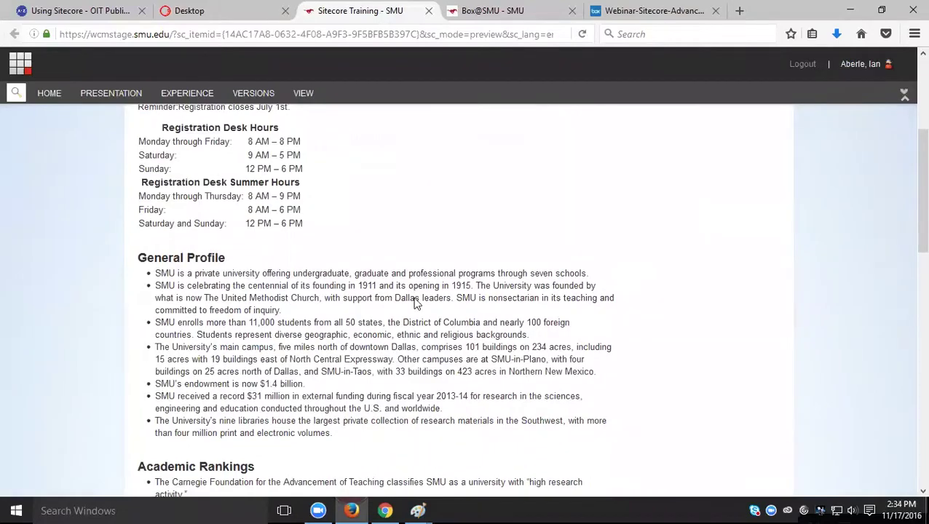
{"action": "scroll", "coordinate": [415, 303], "scroll_direction": "down", "scroll_amount": 14}
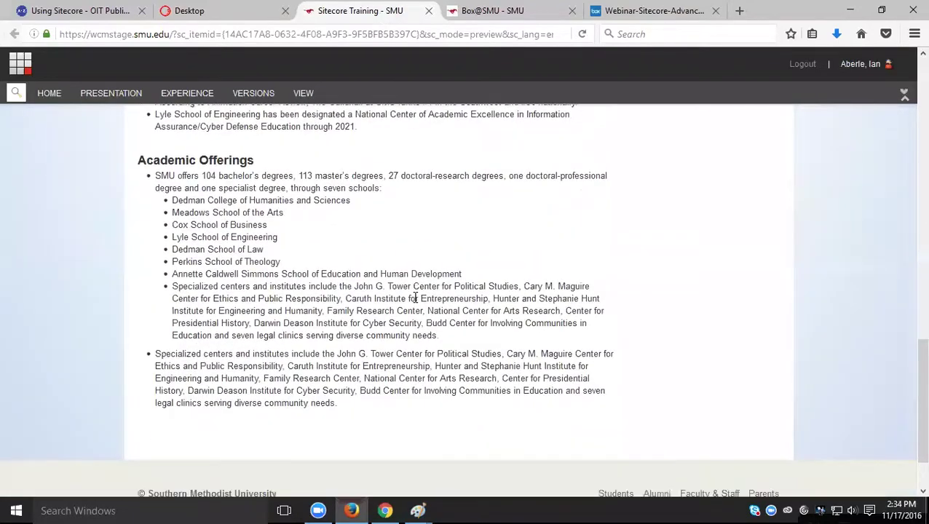
{"action": "scroll", "coordinate": [415, 304], "scroll_direction": "up", "scroll_amount": 20}
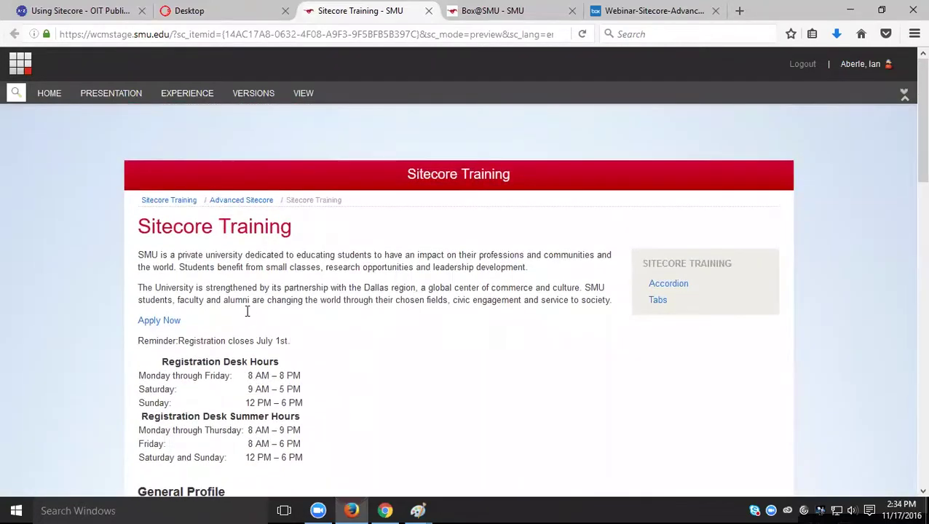
{"action": "scroll", "coordinate": [419, 366], "scroll_direction": "down", "scroll_amount": 4}
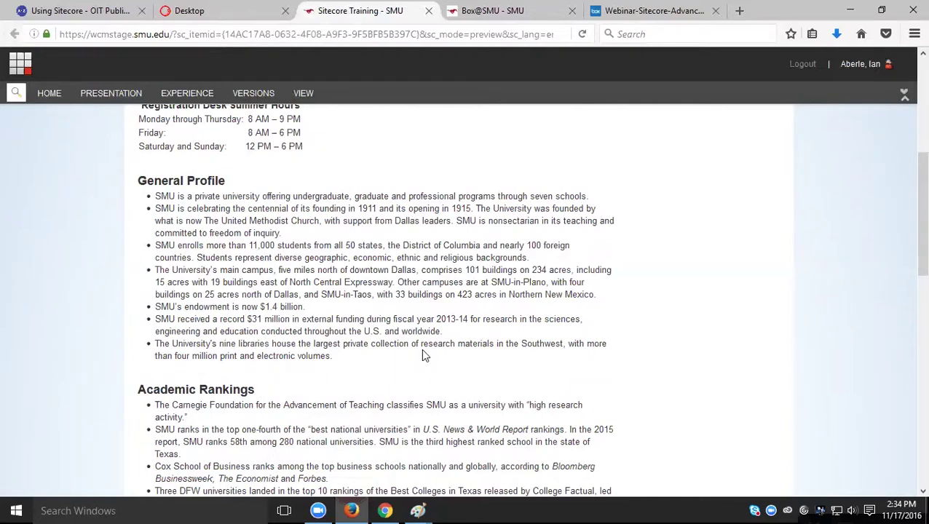
{"action": "scroll", "coordinate": [426, 355], "scroll_direction": "down", "scroll_amount": 2}
{"action": "scroll", "coordinate": [421, 357], "scroll_direction": "up", "scroll_amount": 5}
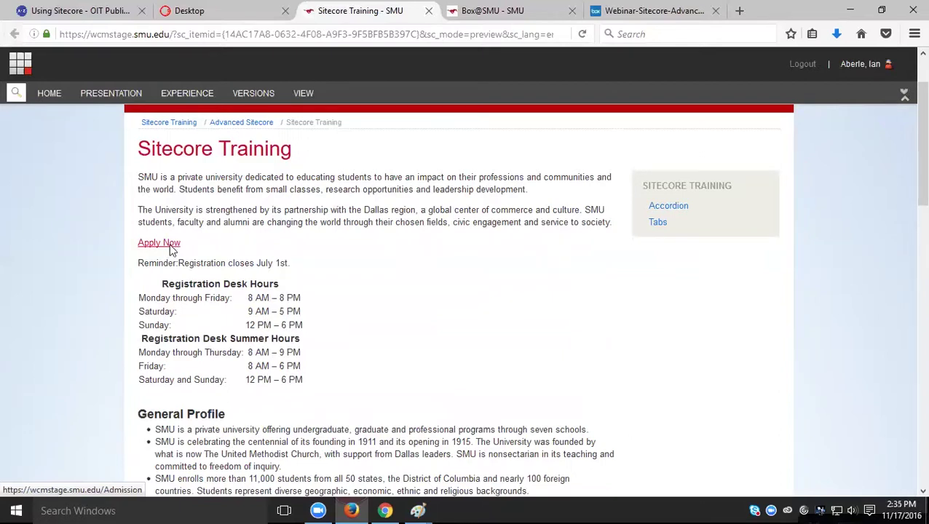
Step: Lock the demo item for editing and open its Body Content text in the Rich Text Editor
{"action": "left_click", "coordinate": [223, 19]}
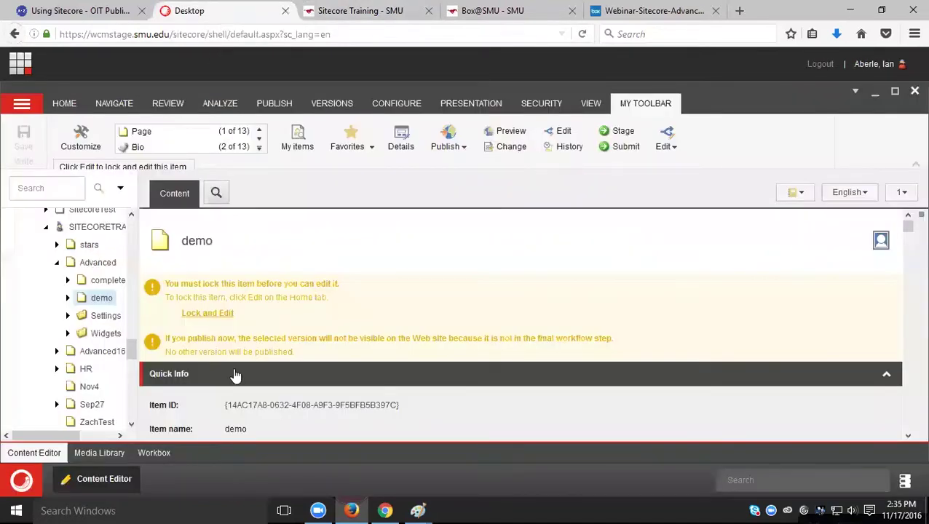
{"action": "left_click", "coordinate": [208, 313]}
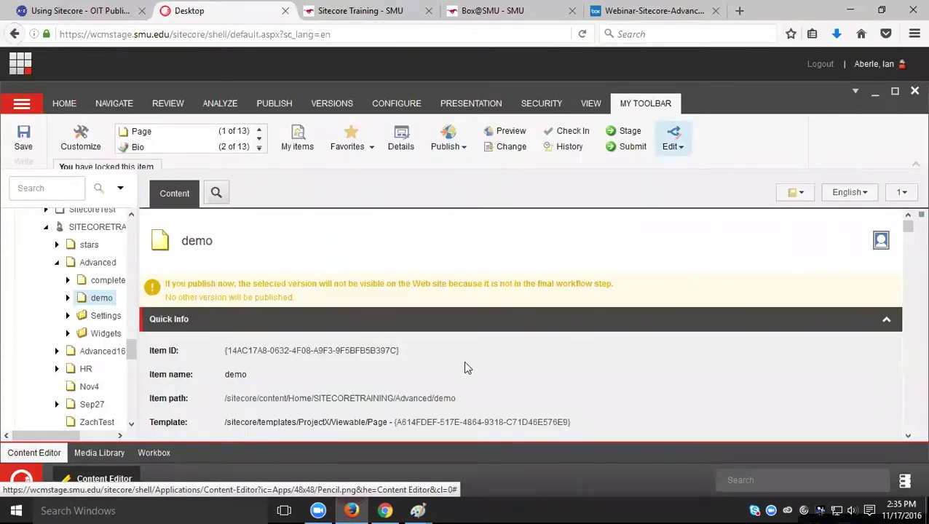
{"action": "scroll", "coordinate": [465, 364], "scroll_direction": "down", "scroll_amount": 3}
{"action": "scroll", "coordinate": [466, 363], "scroll_direction": "down", "scroll_amount": 10}
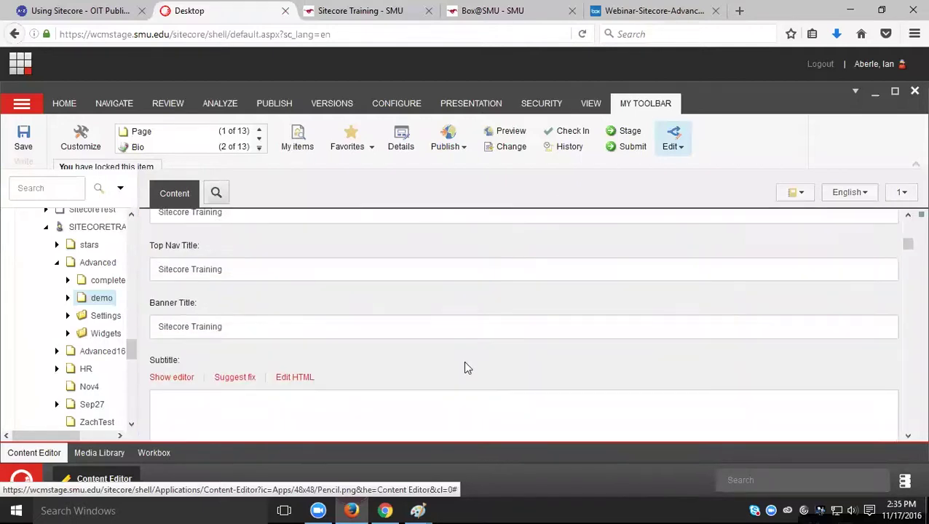
{"action": "scroll", "coordinate": [463, 360], "scroll_direction": "down", "scroll_amount": 4}
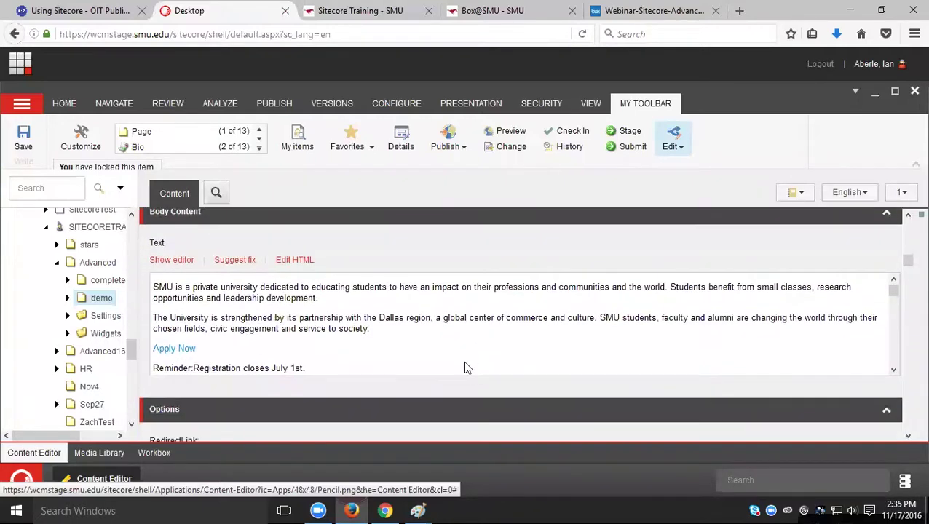
{"action": "left_click", "coordinate": [164, 262]}
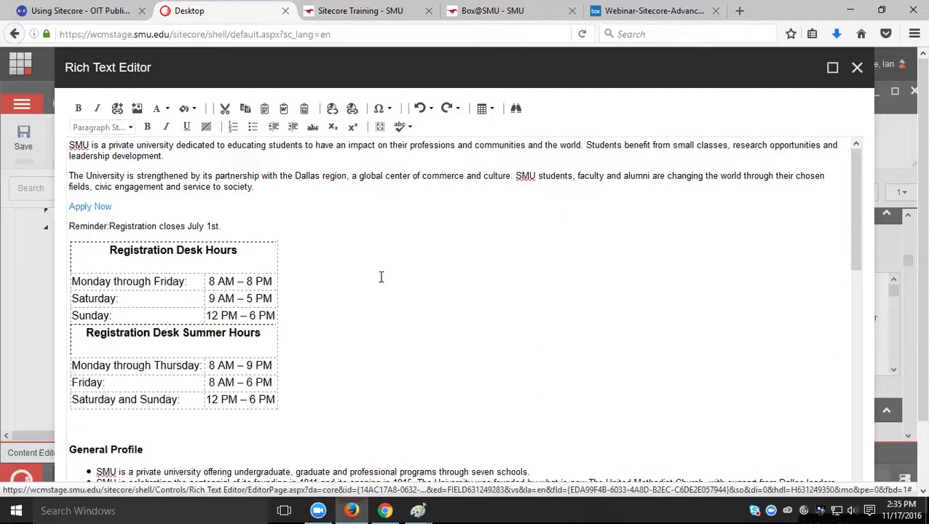
Step: Try bold formatting on the word "Dallas" in the second paragraph, and remove it again
{"action": "double_click", "coordinate": [307, 176]}
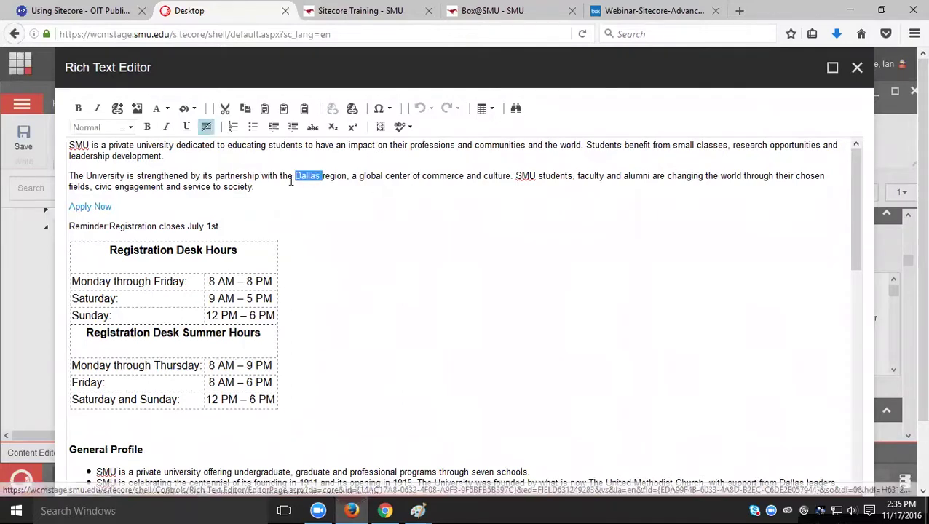
{"action": "left_click", "coordinate": [78, 108]}
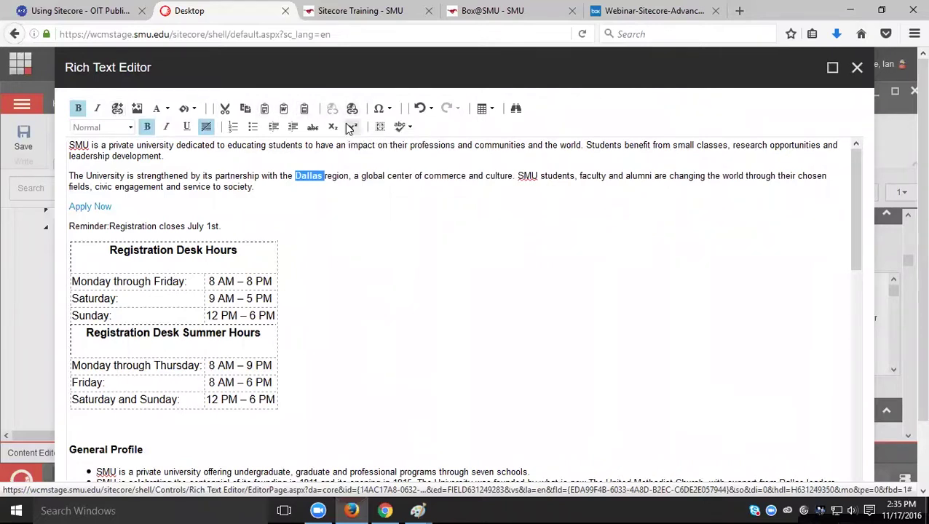
{"action": "left_click", "coordinate": [146, 128]}
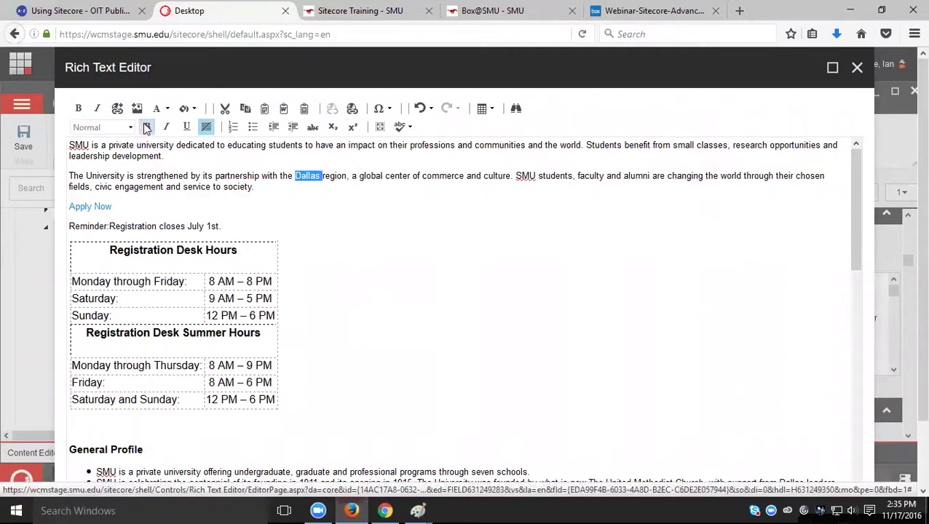
{"action": "left_click", "coordinate": [294, 207]}
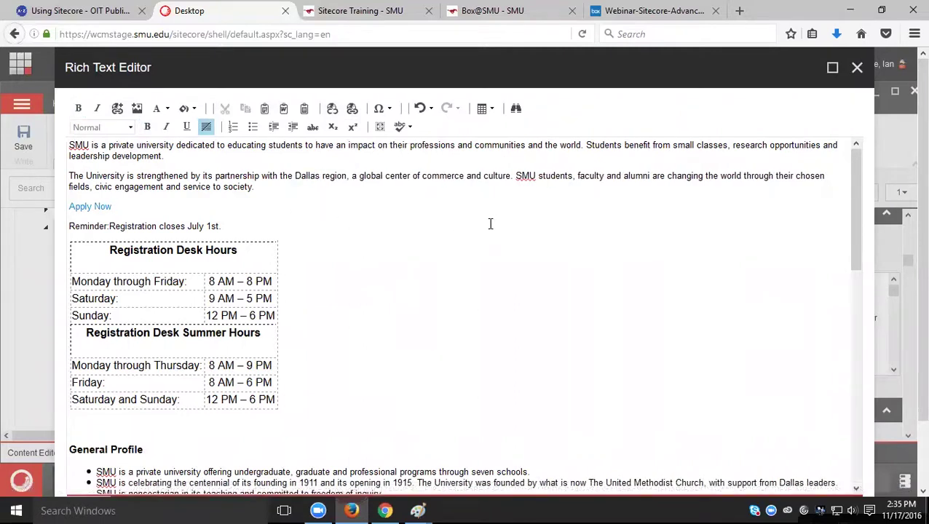
Step: Maximize the Rich Text Editor and show the body text as HTML source
{"action": "left_click", "coordinate": [832, 67]}
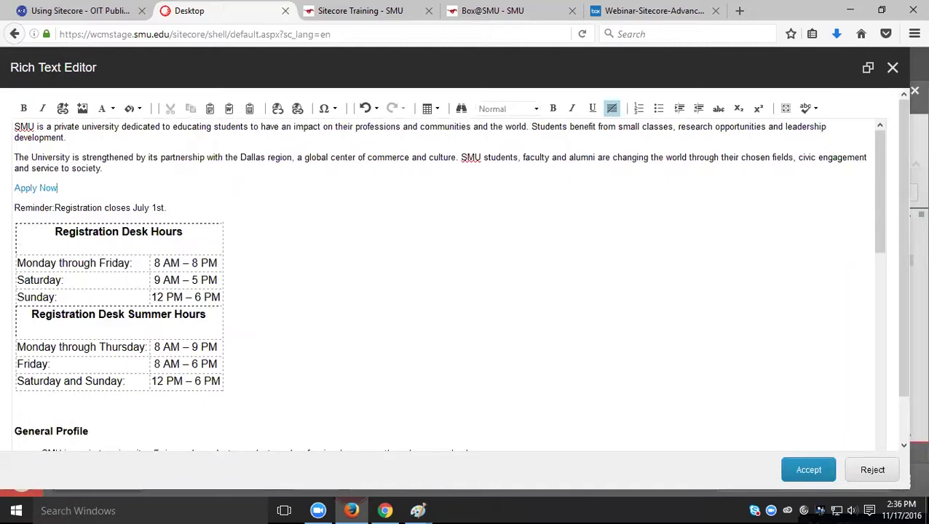
{"action": "left_click_drag", "start_coordinate": [904, 276], "coordinate": [904, 322]}
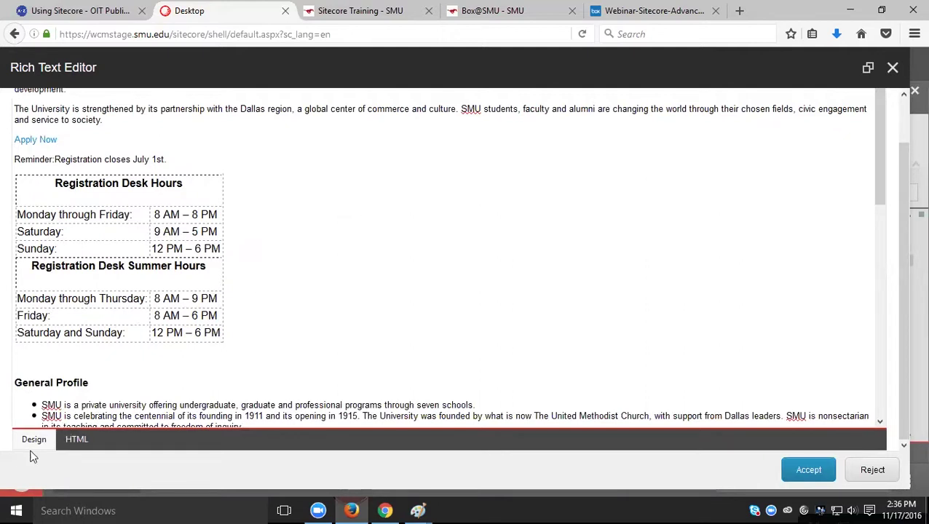
{"action": "left_click", "coordinate": [76, 440]}
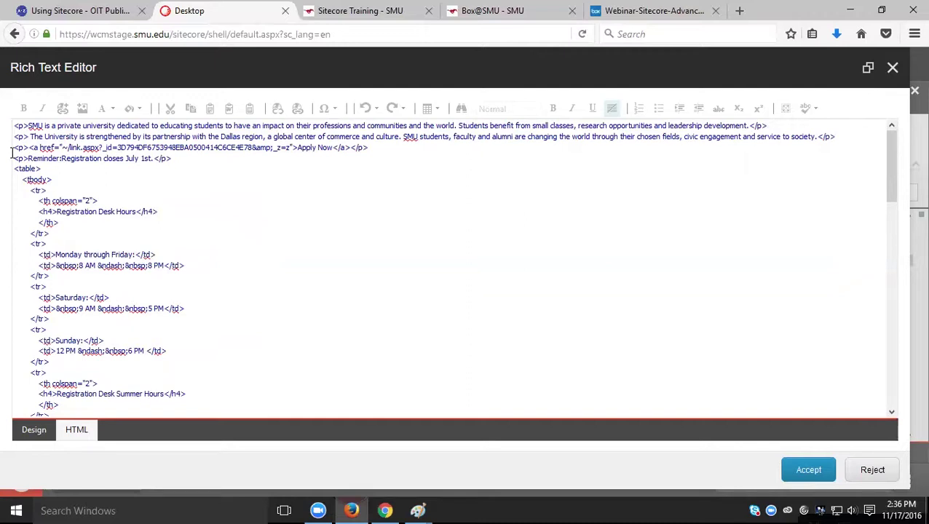
Step: Add class="lead" to the opening p tag of the first paragraph and accept the edited HTML
{"action": "left_click", "coordinate": [18, 126]}
{"action": "key", "text": "shift+End"}
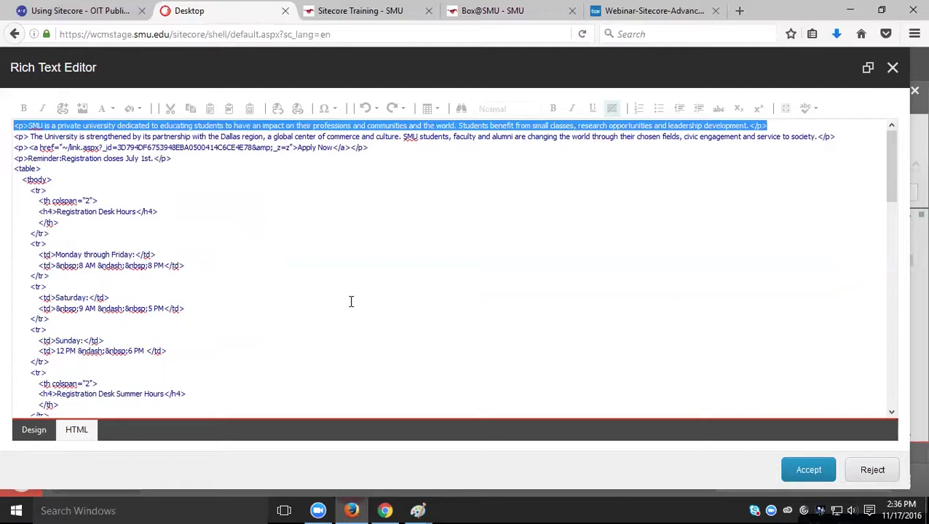
{"action": "left_click", "coordinate": [22, 126]}
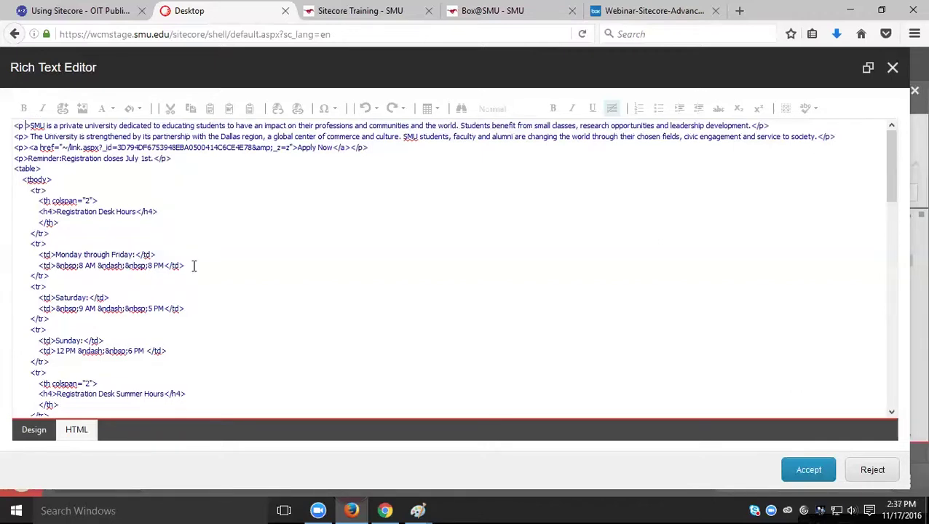
{"action": "type", "text": "class"}
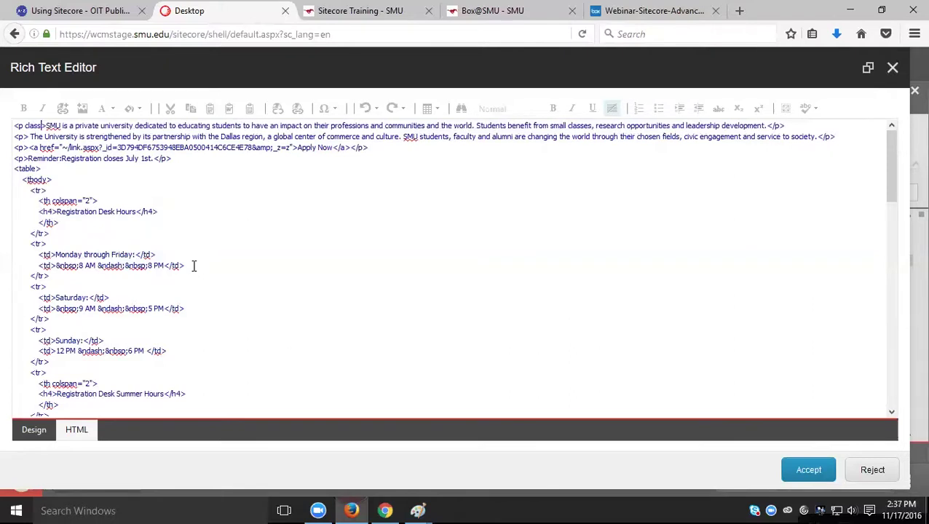
{"action": "type", "text": "=\"lead\""}
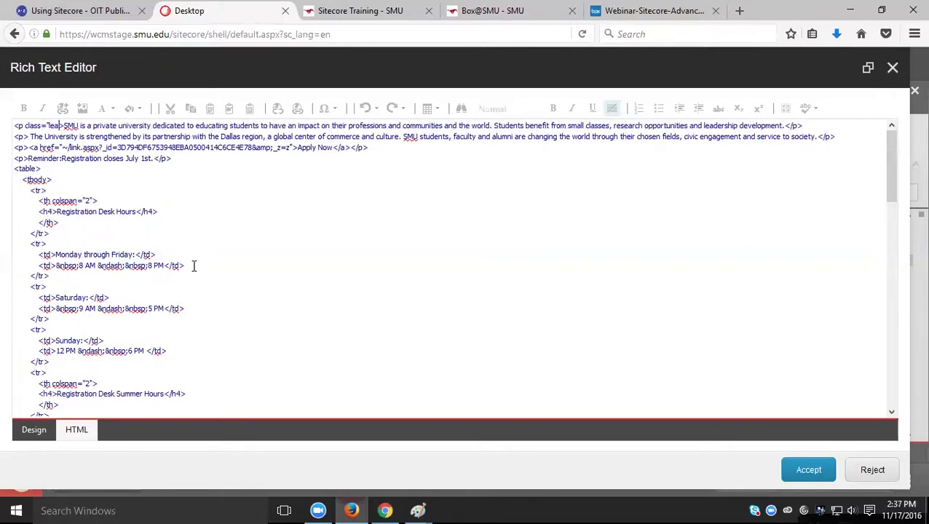
{"action": "type", "text": ">"}
{"action": "key", "text": "BackSpace"}
{"action": "type", "text": "\""}
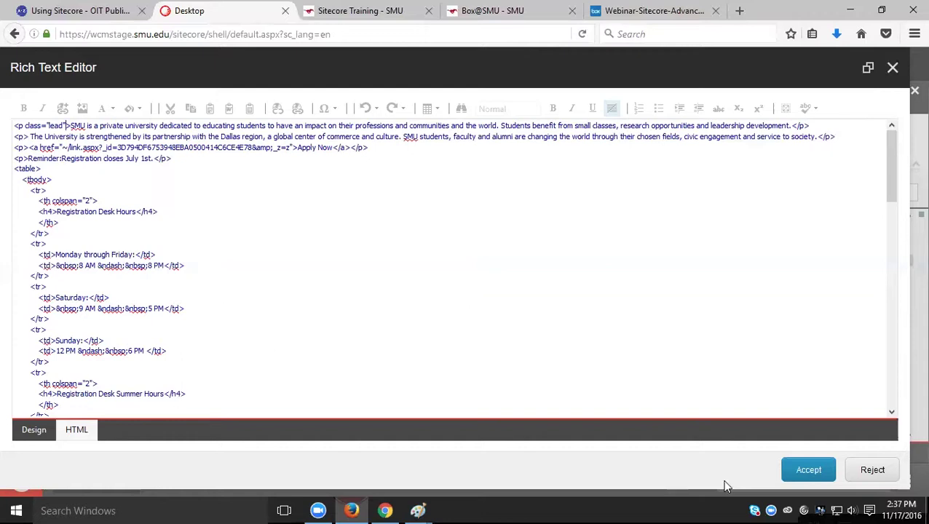
{"action": "left_click", "coordinate": [809, 471]}
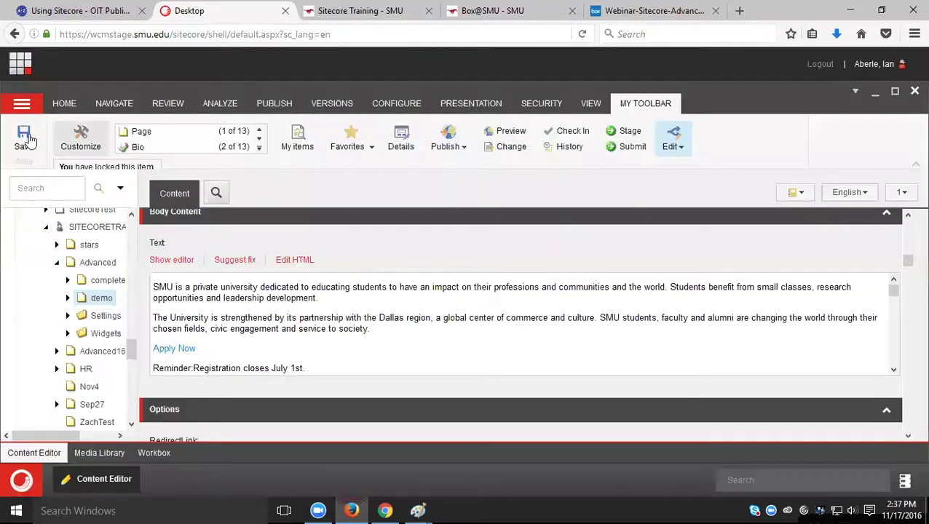
Step: Save the demo item and reload the Sitecore Training preview page to check the lead paragraph
{"action": "left_click", "coordinate": [24, 137]}
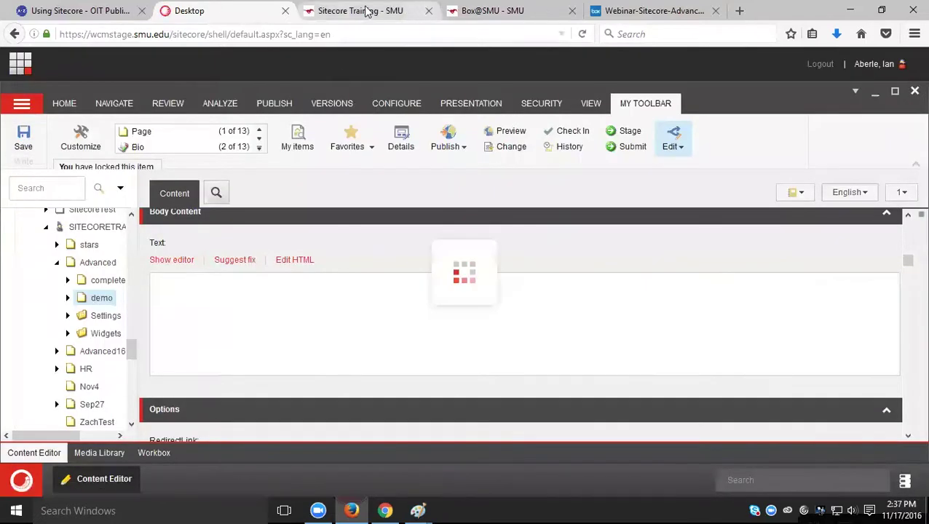
{"action": "left_click", "coordinate": [367, 11]}
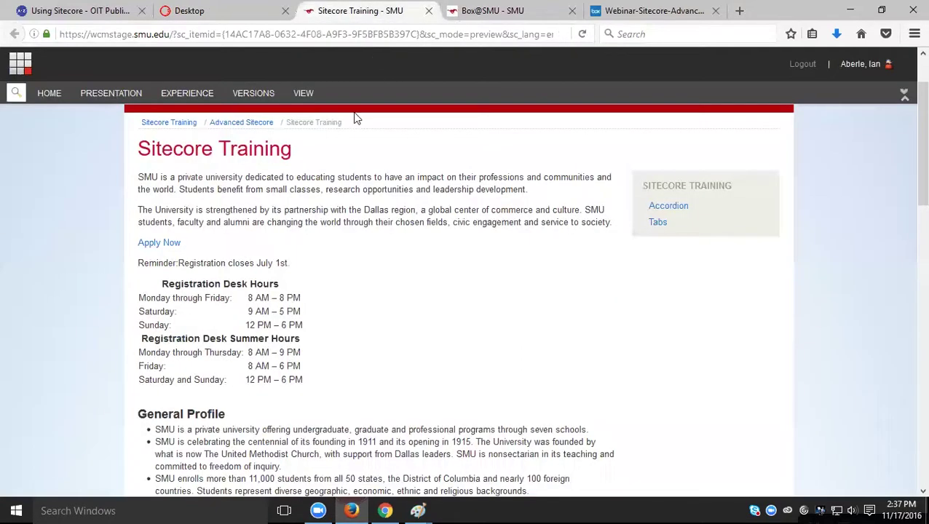
{"action": "left_click", "coordinate": [582, 34]}
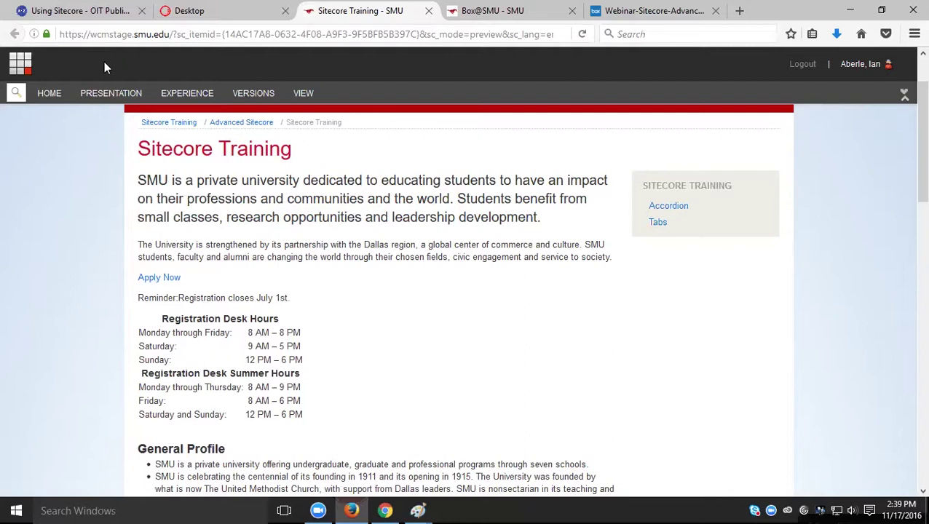
Step: Reopen the demo item's Body Content text in a maximized Rich Text Editor and show its HTML source
{"action": "left_click", "coordinate": [225, 12]}
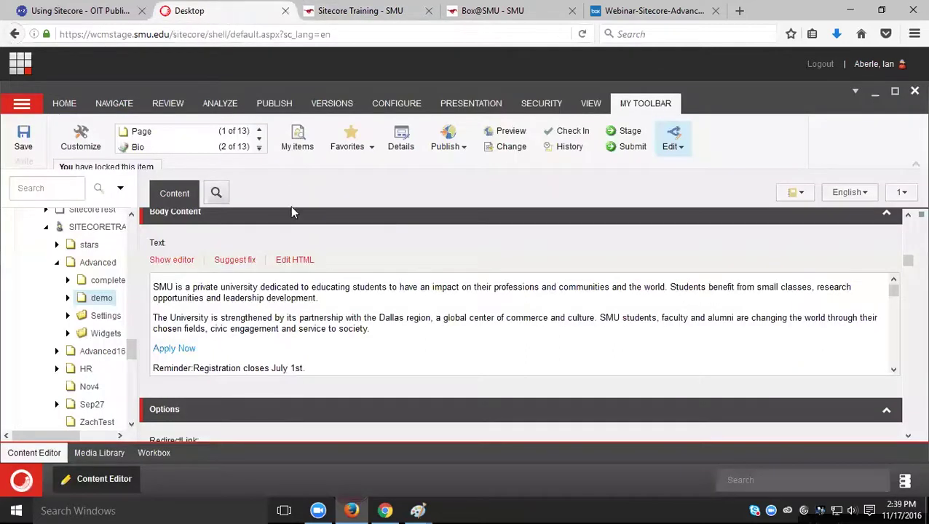
{"action": "left_click", "coordinate": [176, 266]}
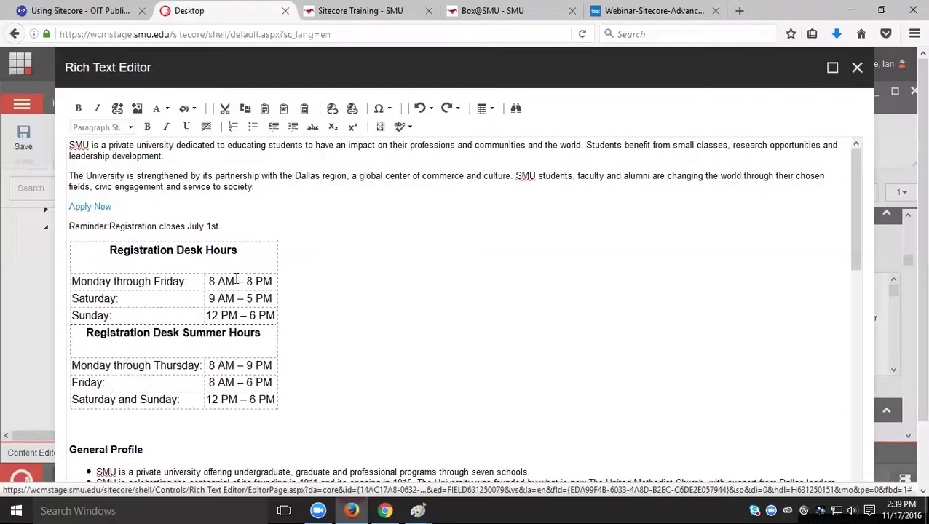
{"action": "left_click", "coordinate": [832, 68]}
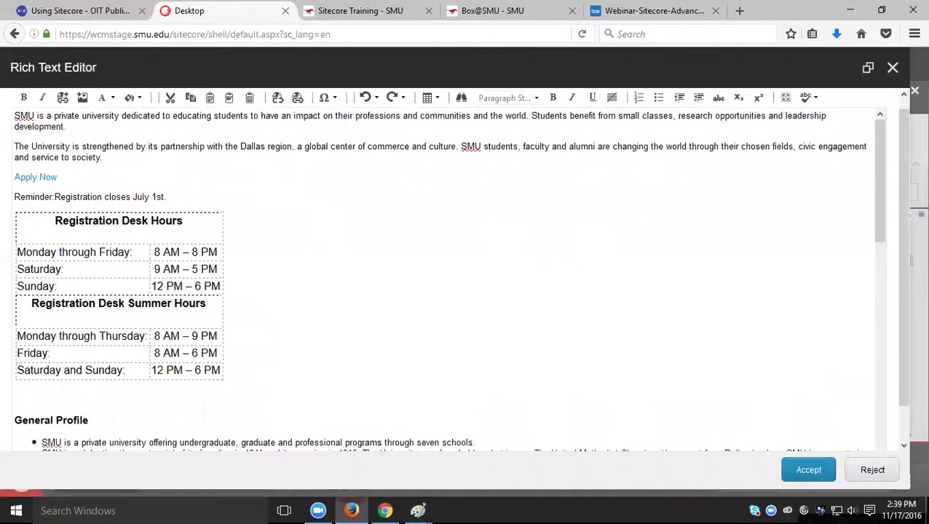
{"action": "left_click", "coordinate": [76, 440]}
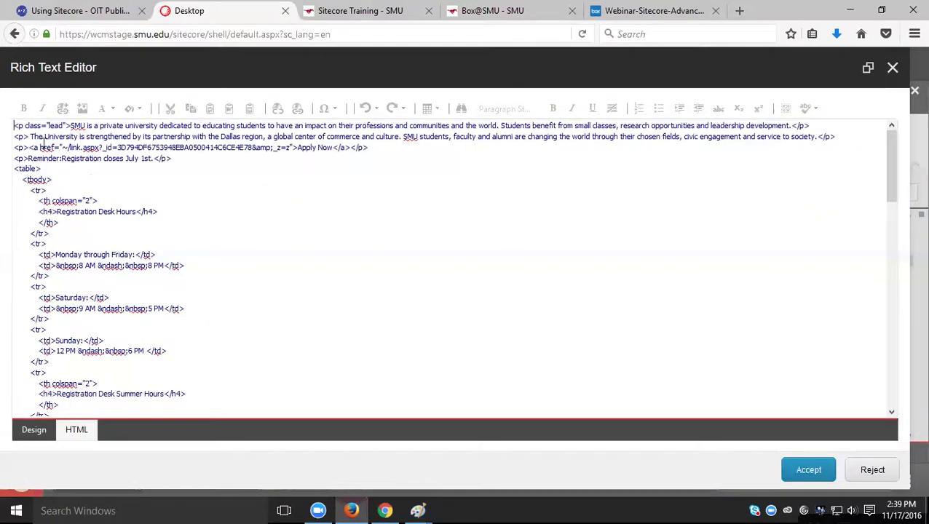
Step: Add class="btn btn-primary" to the opening a tag of the Apply Now link and accept the edited HTML
{"action": "double_click", "coordinate": [34, 147]}
{"action": "left_click_drag", "start_coordinate": [113, 147], "coordinate": [343, 150]}
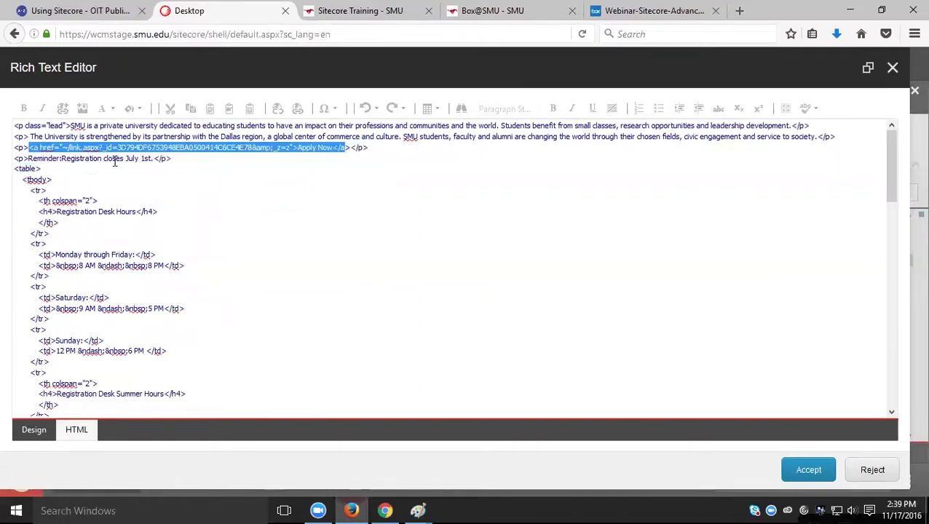
{"action": "left_click", "coordinate": [35, 146]}
{"action": "left_click_drag", "start_coordinate": [33, 147], "coordinate": [290, 151]}
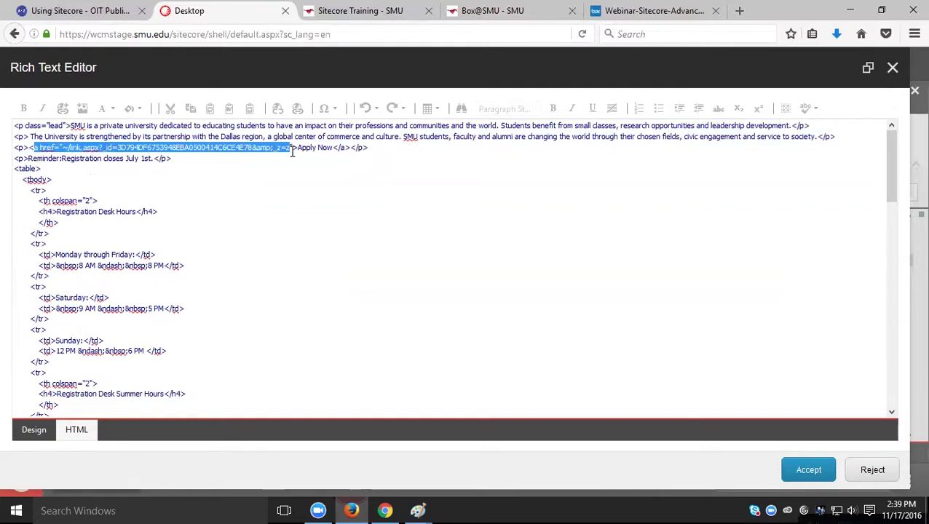
{"action": "left_click", "coordinate": [292, 149]}
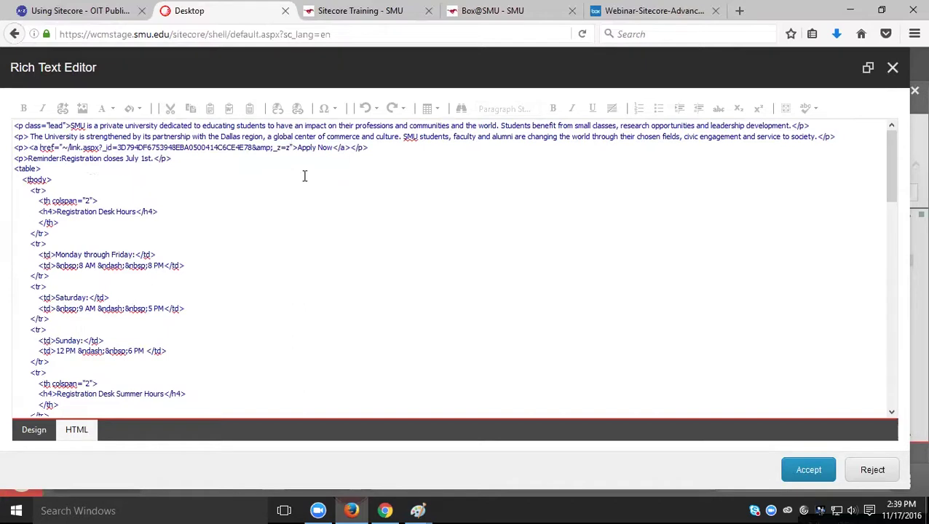
{"action": "key", "text": "Right"}
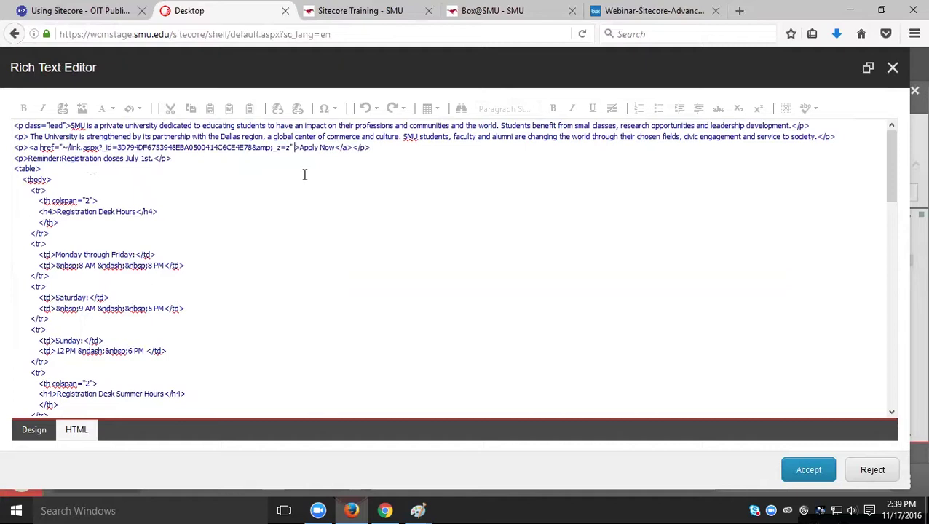
{"action": "type", "text": "class=\""}
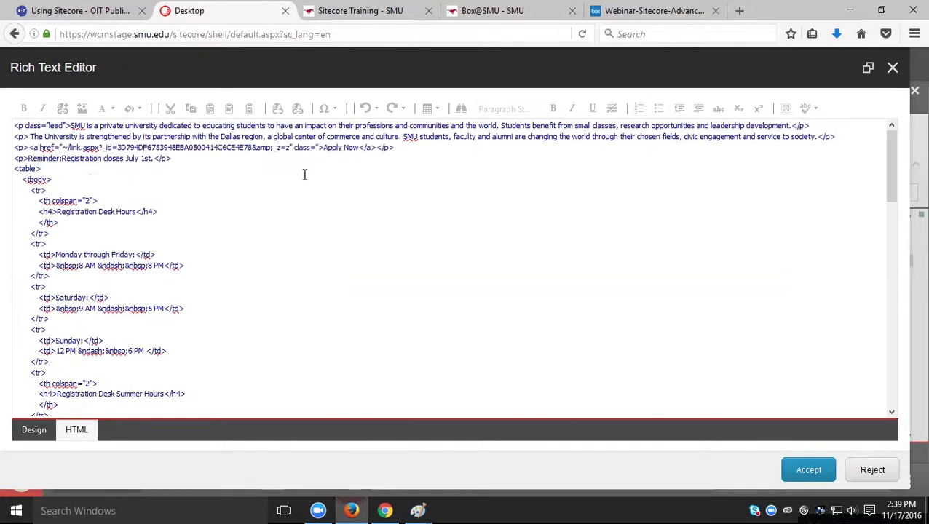
{"action": "type", "text": "btn"}
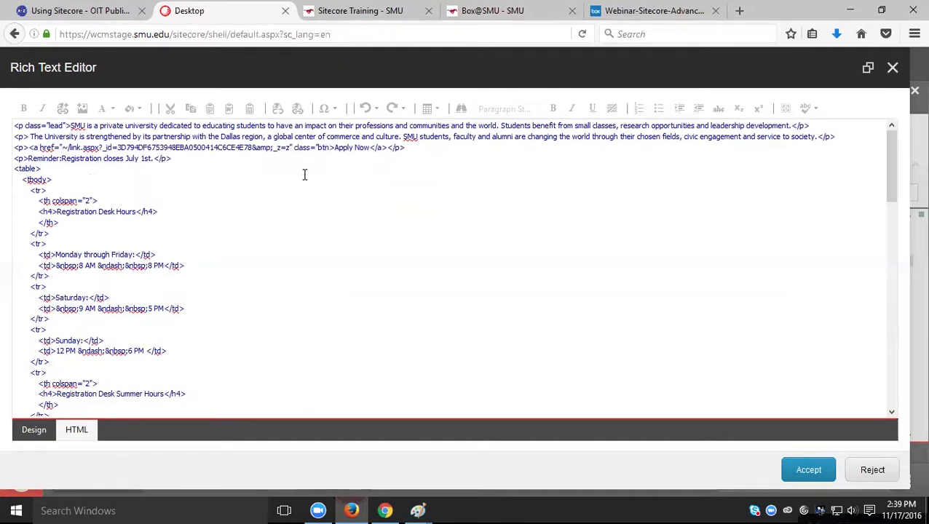
{"action": "type", "text": "\""}
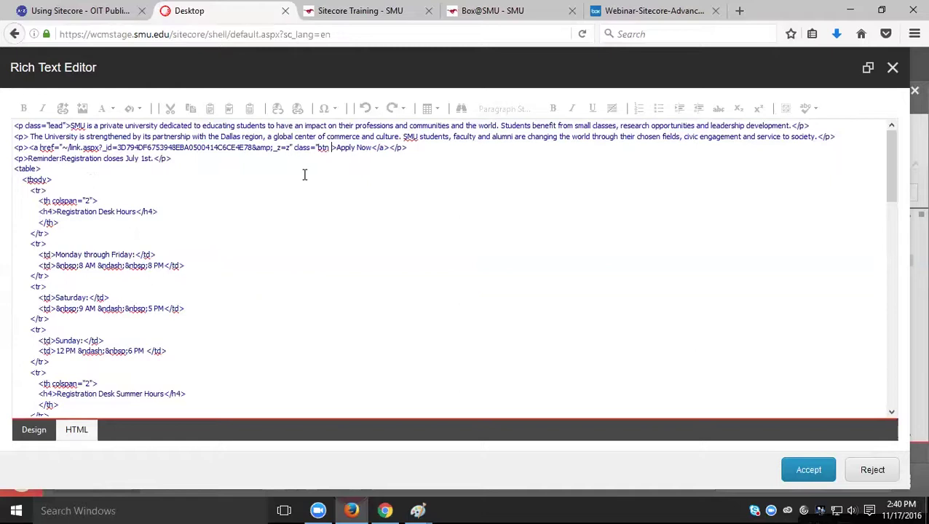
{"action": "type", "text": "btn"}
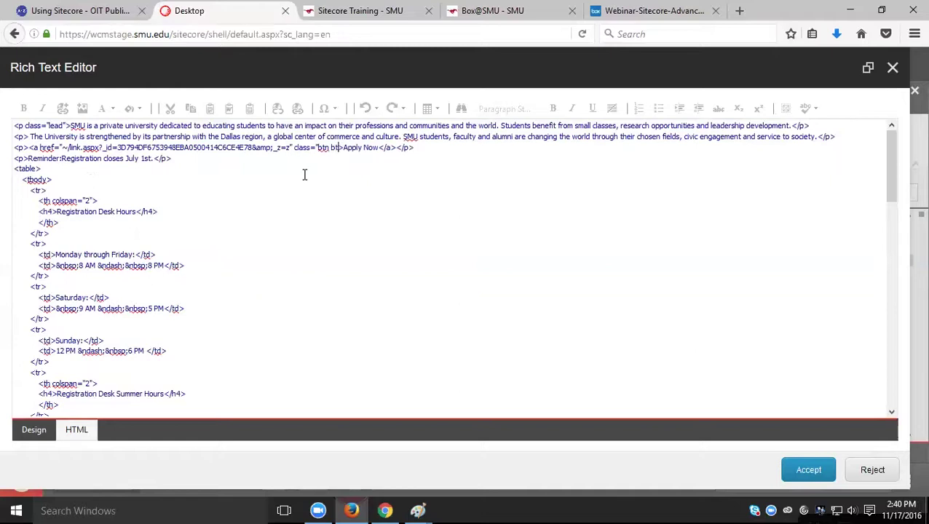
{"action": "type", "text": "-primar"}
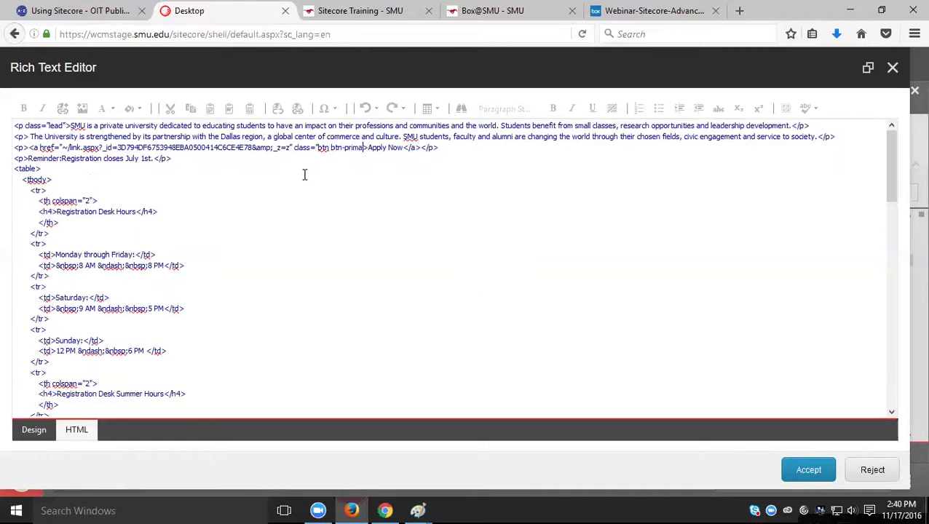
{"action": "type", "text": "y"}
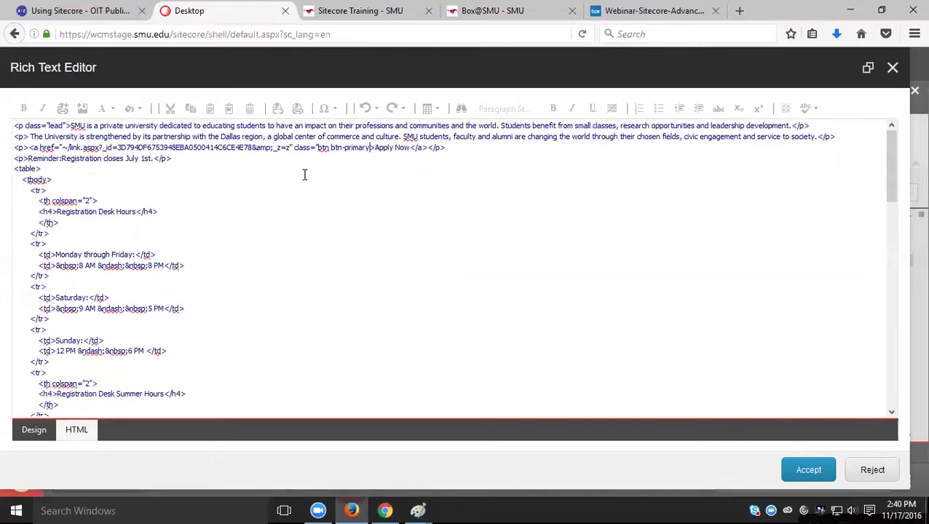
{"action": "type", "text": "\""}
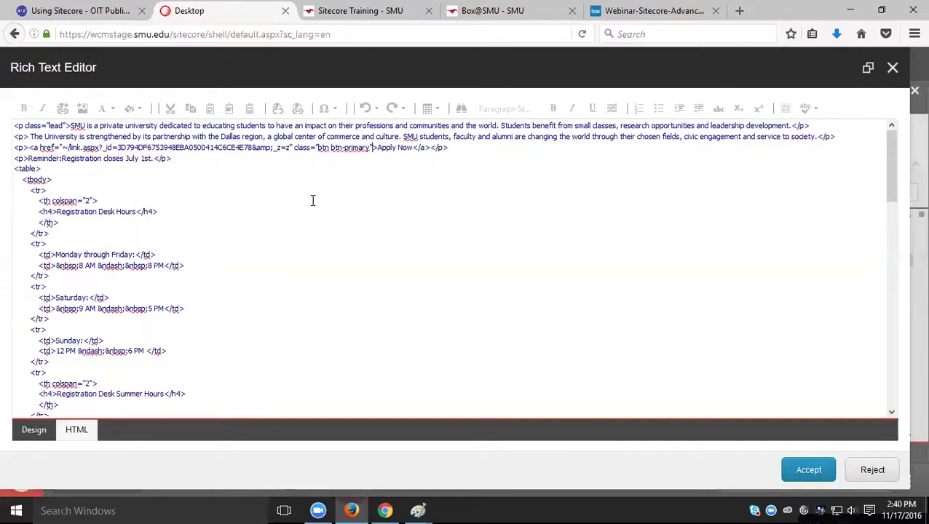
{"action": "left_click", "coordinate": [814, 478]}
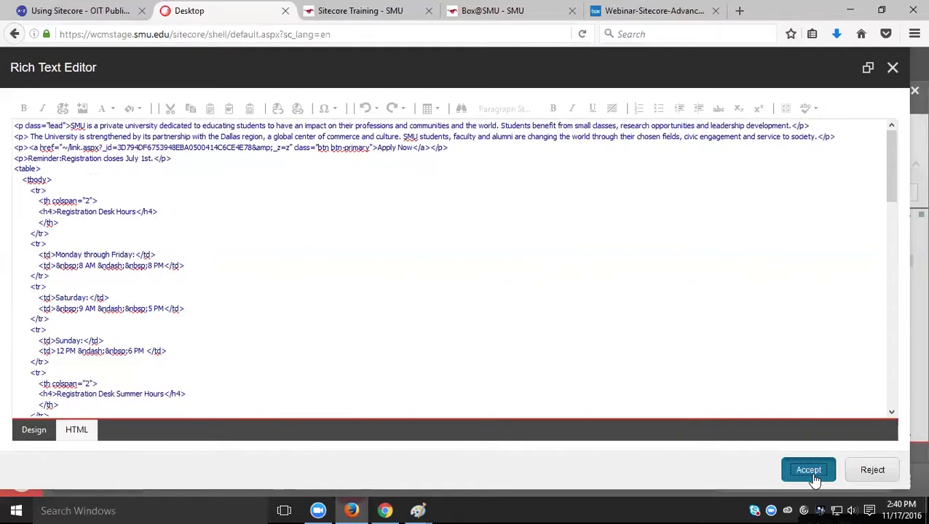
Step: Save the demo item and reload the Sitecore Training preview page to check the Apply Now button
{"action": "left_click", "coordinate": [23, 139]}
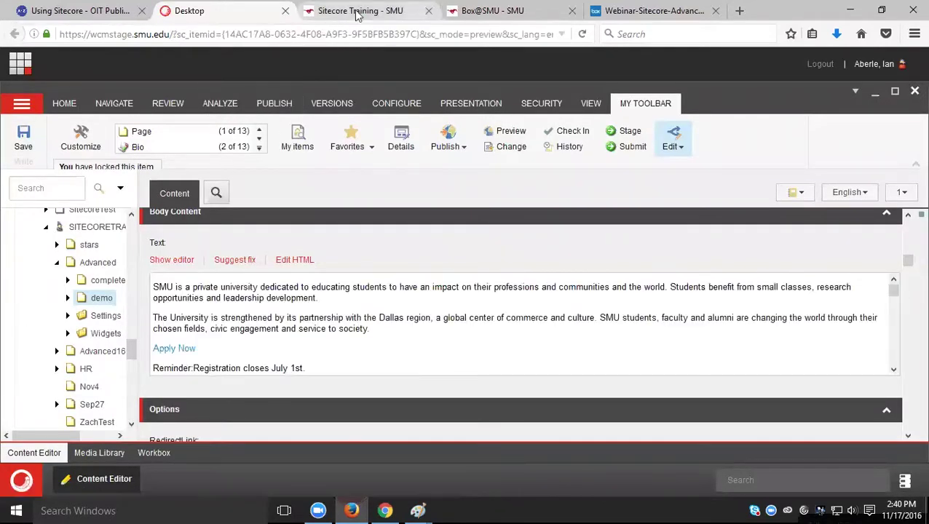
{"action": "left_click", "coordinate": [357, 12]}
{"action": "left_click", "coordinate": [582, 34]}
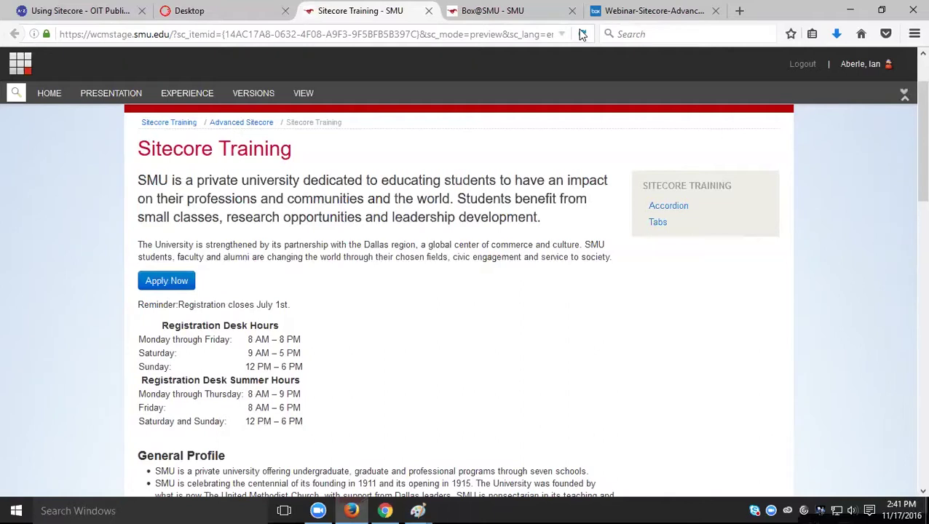
Step: Edit the Body Content HTML directly, change the Apply Now link's class from btn-primary to btn-danger, and accept it
{"action": "left_click", "coordinate": [214, 15]}
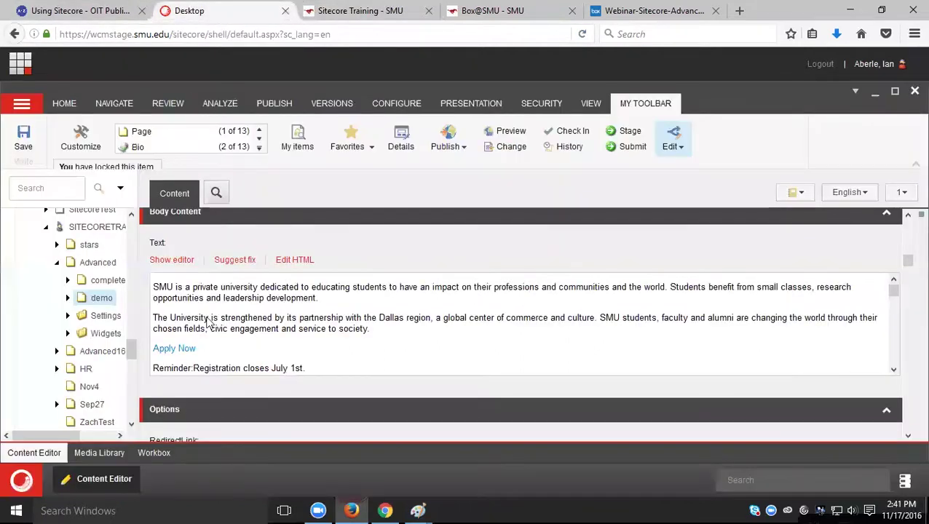
{"action": "left_click", "coordinate": [292, 264]}
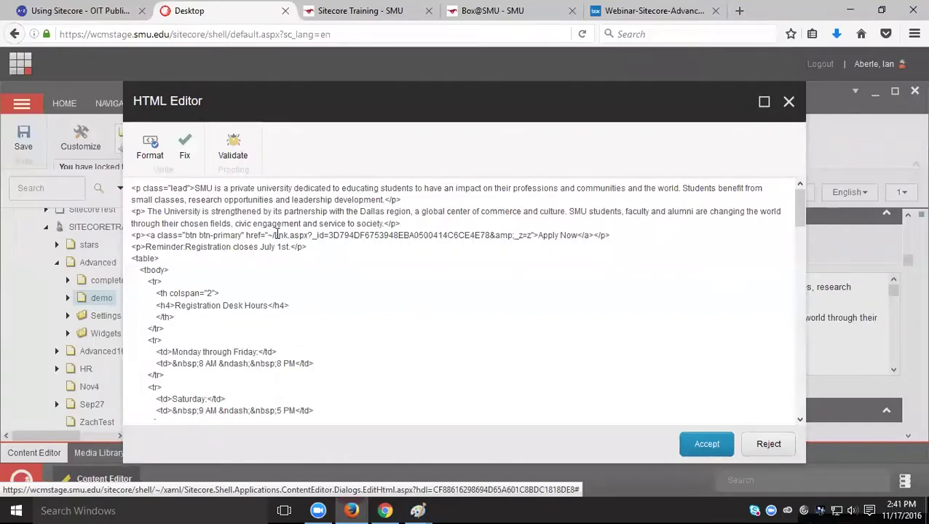
{"action": "double_click", "coordinate": [235, 237]}
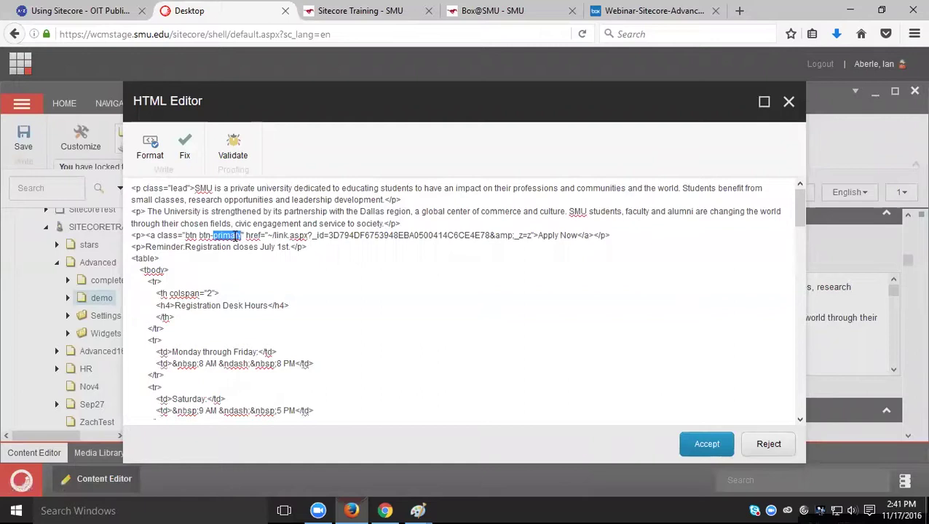
{"action": "type", "text": "danger"}
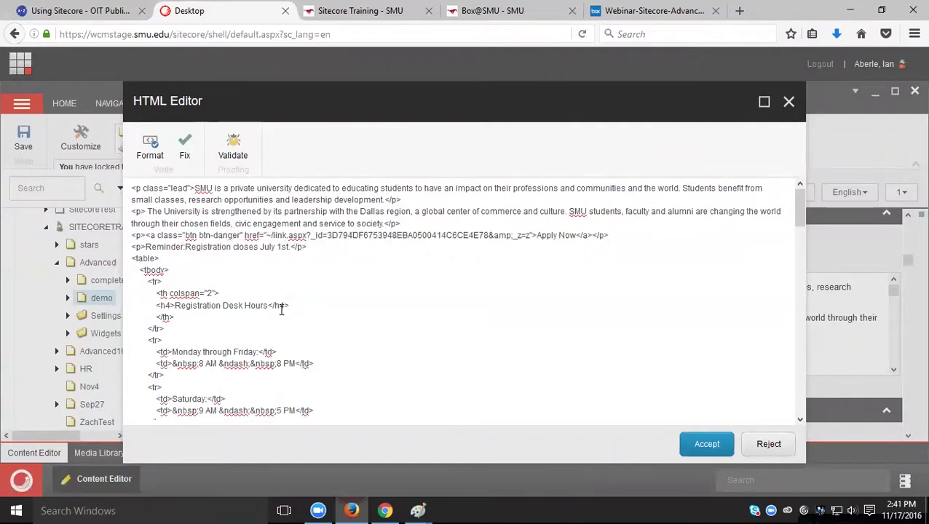
{"action": "left_click", "coordinate": [713, 452]}
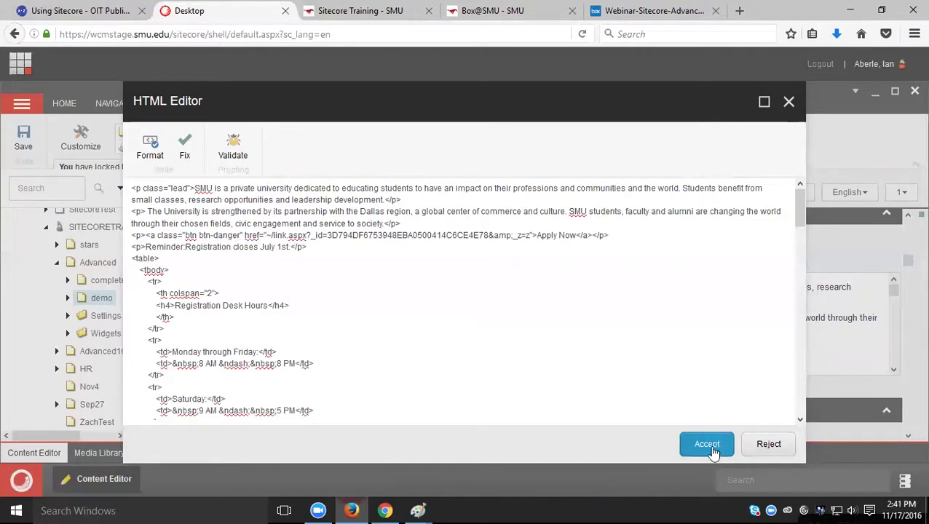
{"action": "left_click", "coordinate": [713, 452]}
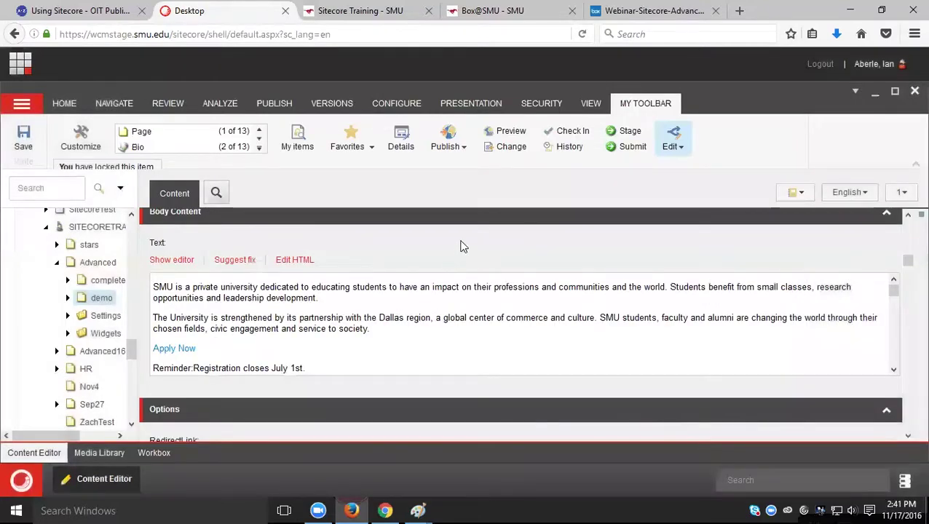
Step: Save the btn-danger change and reload the Sitecore Training preview page to check the button's color
{"action": "left_click", "coordinate": [29, 142]}
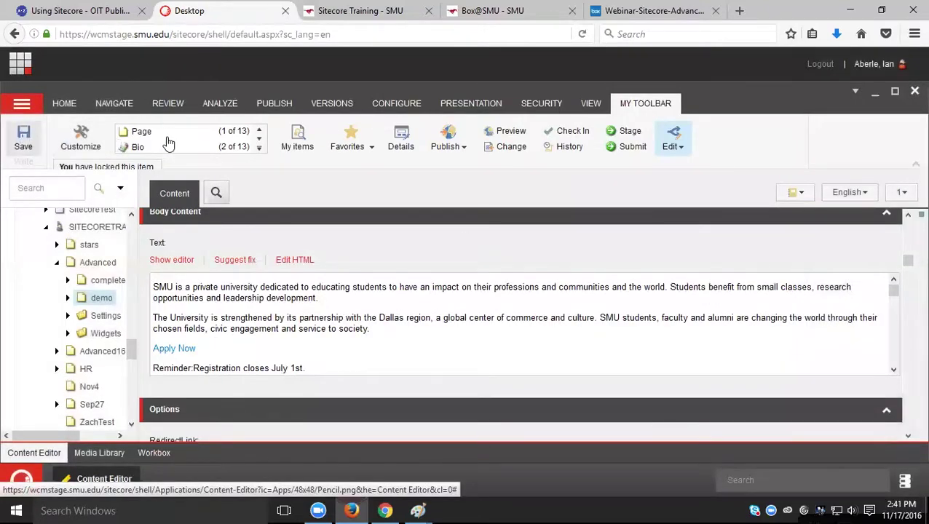
{"action": "left_click", "coordinate": [351, 16]}
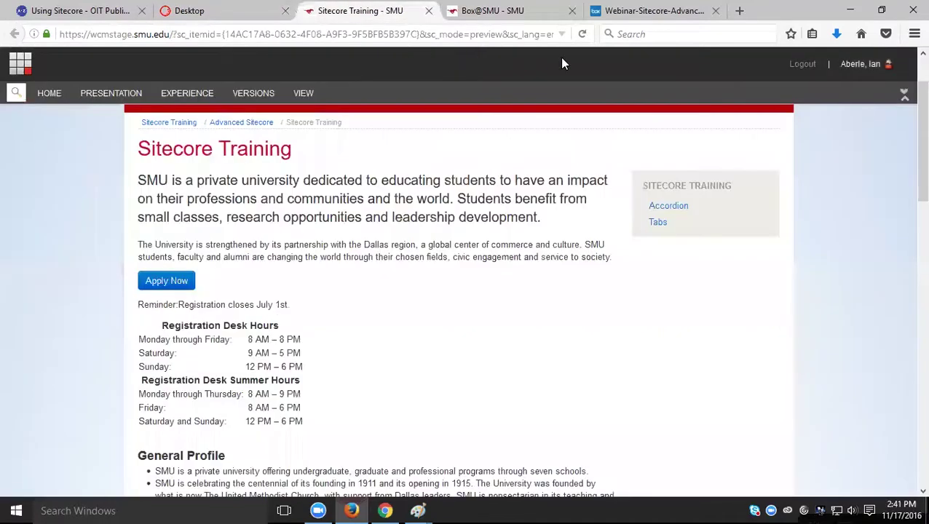
{"action": "left_click", "coordinate": [583, 34]}
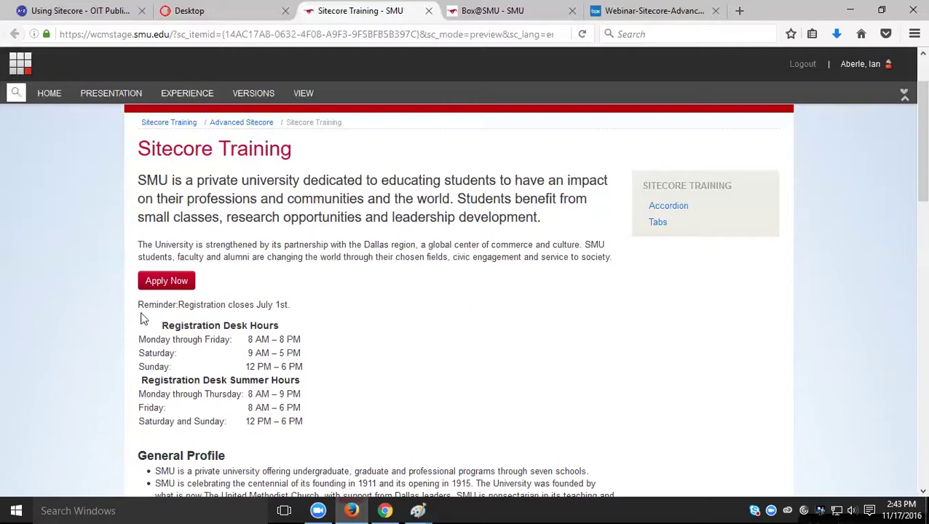
Step: Return to the demo item in the Content Editor, open its Body Content HTML for editing and locate the Reminder paragraph
{"action": "left_click", "coordinate": [209, 11]}
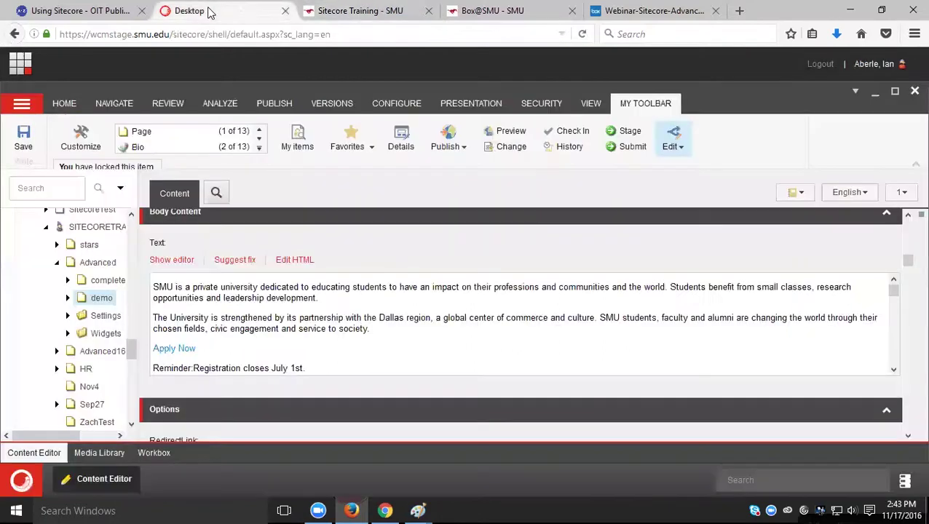
{"action": "left_click", "coordinate": [305, 266]}
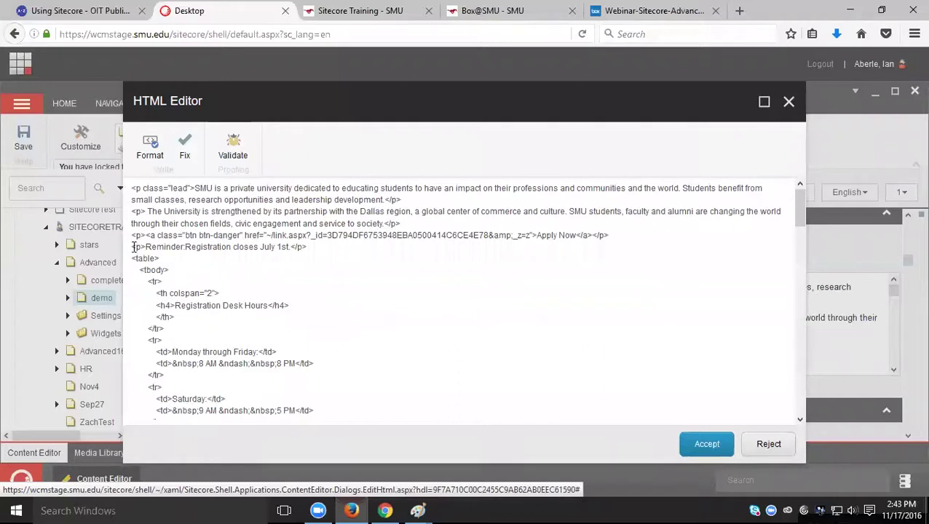
{"action": "left_click_drag", "start_coordinate": [305, 249], "coordinate": [73, 249]}
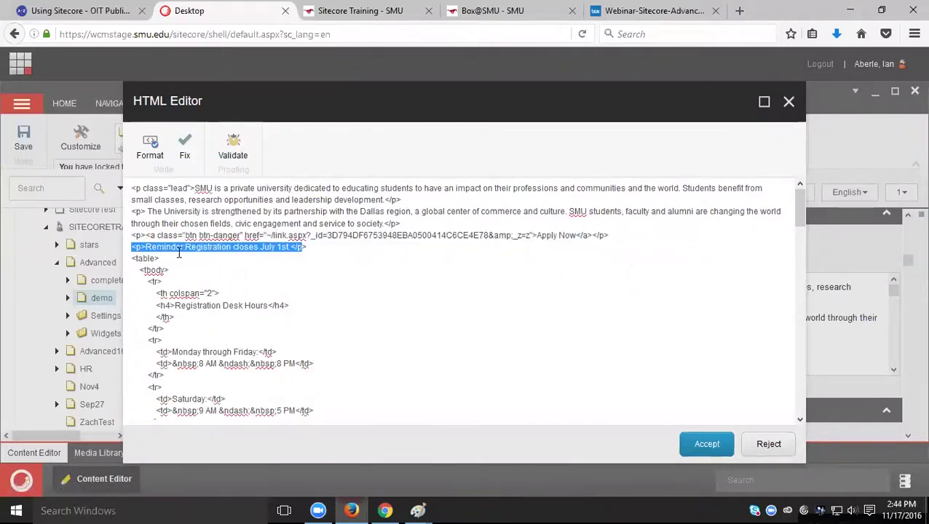
{"action": "left_click", "coordinate": [286, 271]}
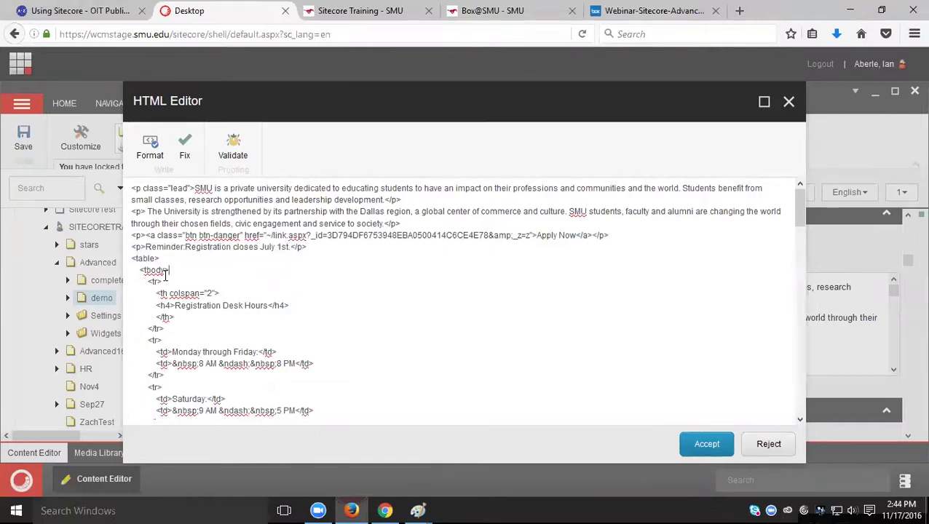
{"action": "left_click", "coordinate": [140, 247]}
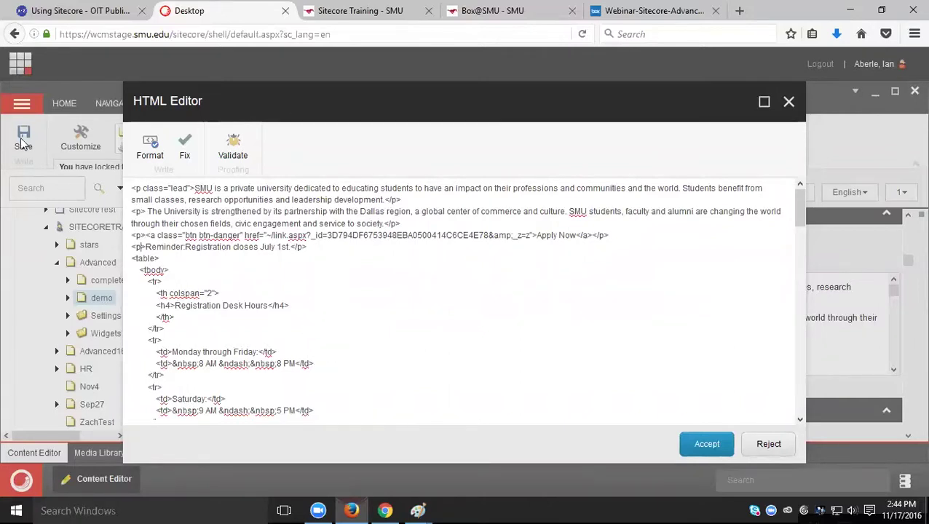
Step: Open the wiki's Add Attention Callout (Alert) page and copy the complete alert code structure
{"action": "left_click", "coordinate": [89, 11]}
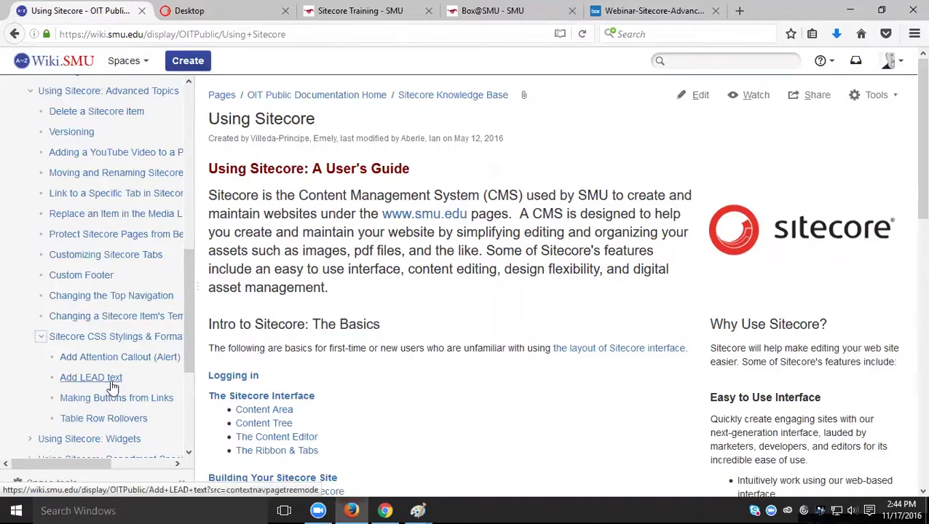
{"action": "left_click", "coordinate": [119, 358]}
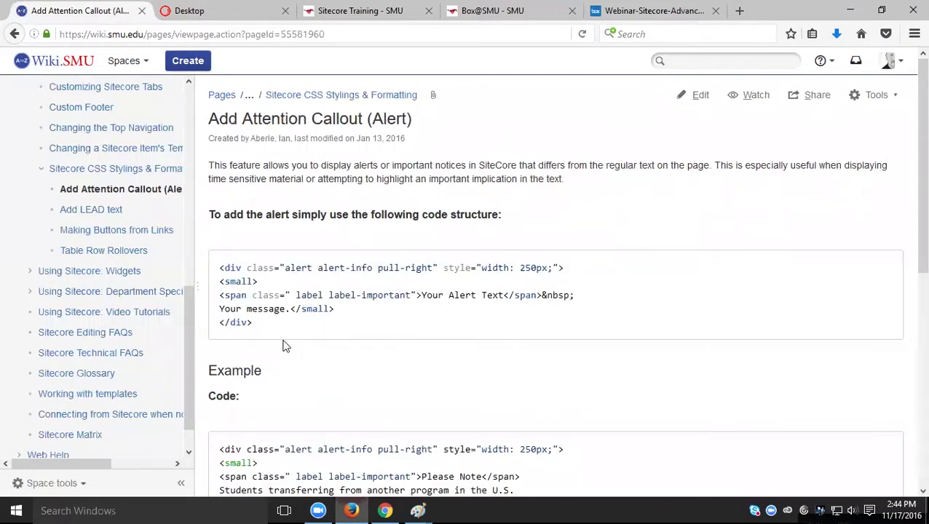
{"action": "left_click_drag", "start_coordinate": [219, 268], "coordinate": [275, 332]}
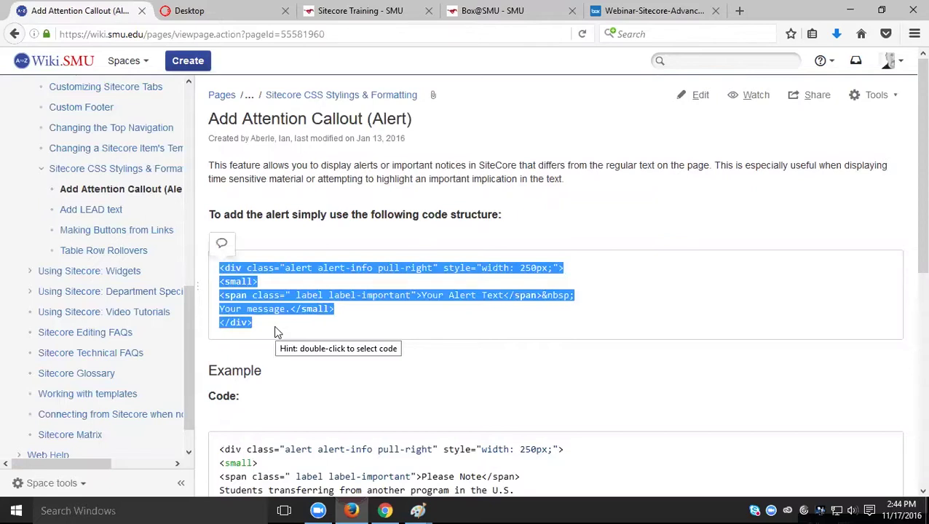
{"action": "right_click", "coordinate": [249, 300]}
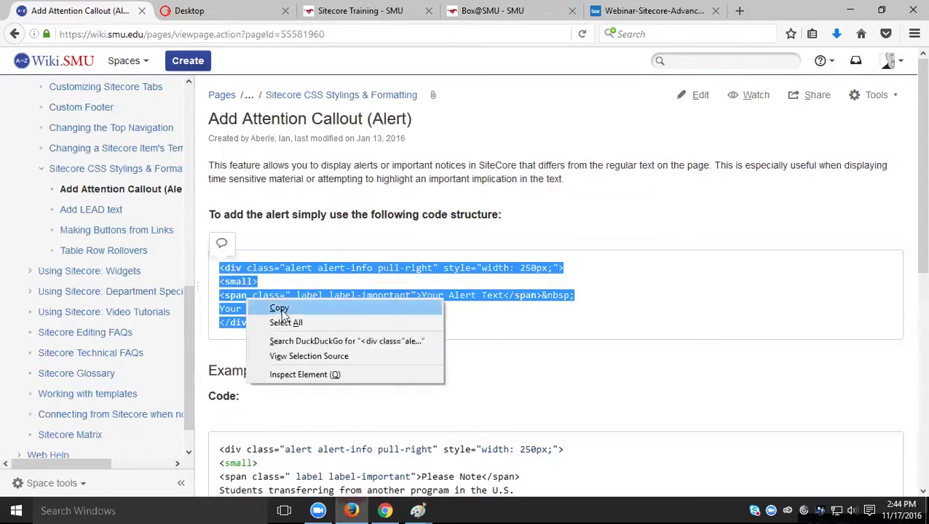
{"action": "left_click", "coordinate": [266, 305]}
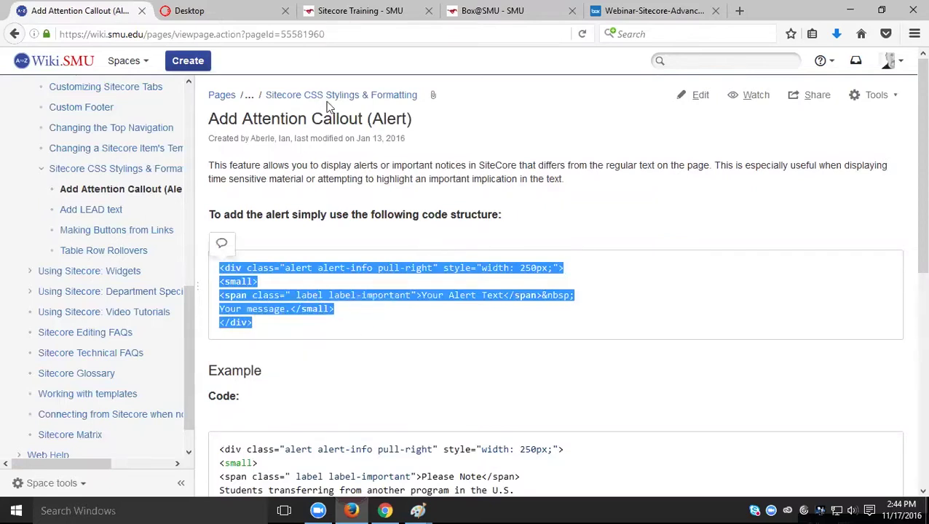
Step: Paste the alert code above the Reminder paragraph in the demo item's HTML and put that paragraph on its own line
{"action": "left_click", "coordinate": [234, 13]}
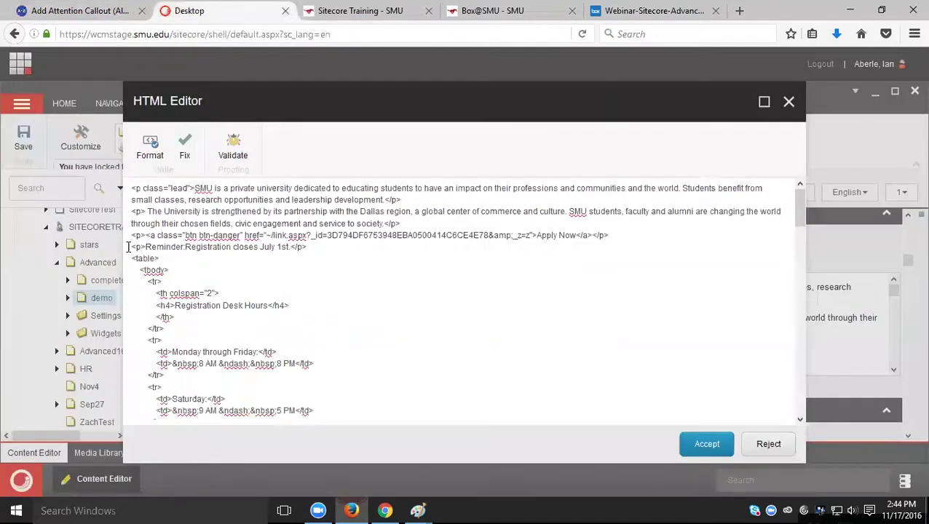
{"action": "right_click", "coordinate": [128, 247]}
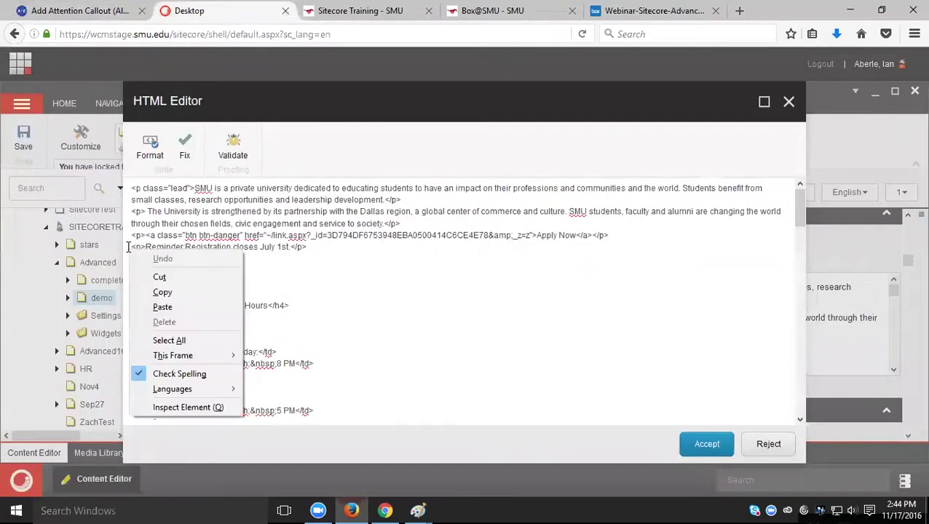
{"action": "left_click", "coordinate": [182, 311]}
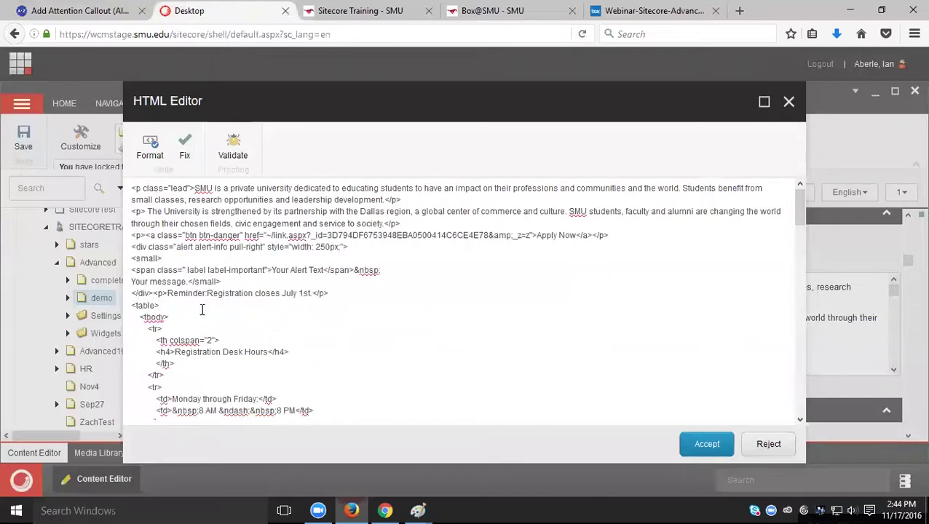
{"action": "key", "text": "Return"}
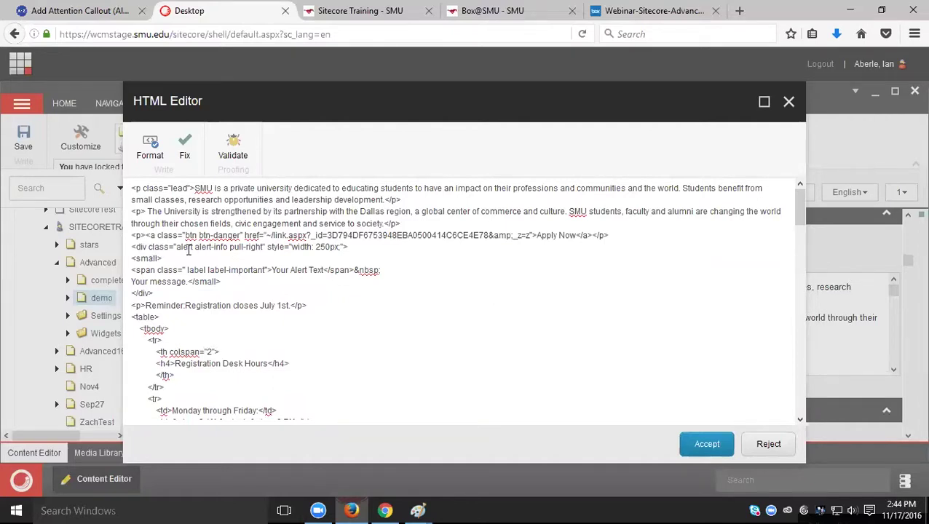
Step: Examine the pasted alert code: the div's alert classes, the width style, the small tag and the label span
{"action": "left_click_drag", "start_coordinate": [177, 247], "coordinate": [193, 247]}
{"action": "left_click", "coordinate": [202, 247]}
{"action": "left_click_drag", "start_coordinate": [266, 248], "coordinate": [338, 249]}
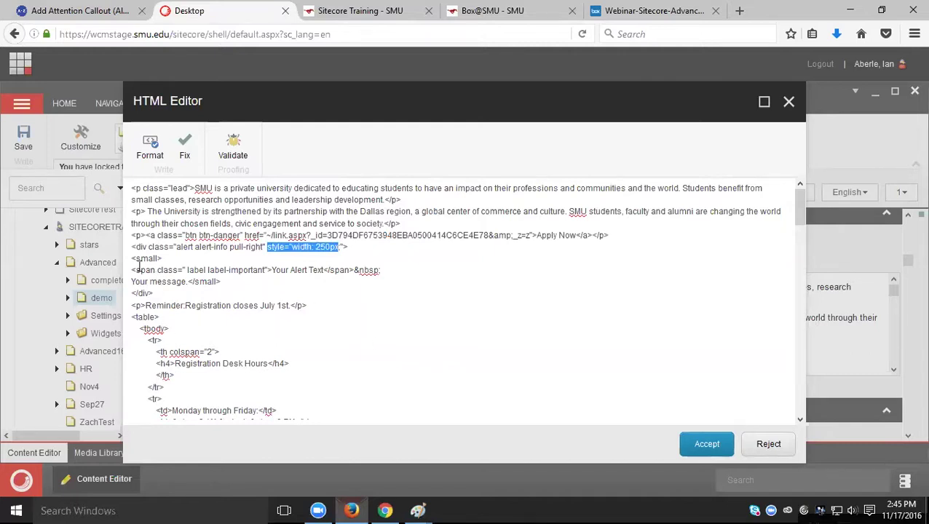
{"action": "left_click_drag", "start_coordinate": [131, 257], "coordinate": [131, 270]}
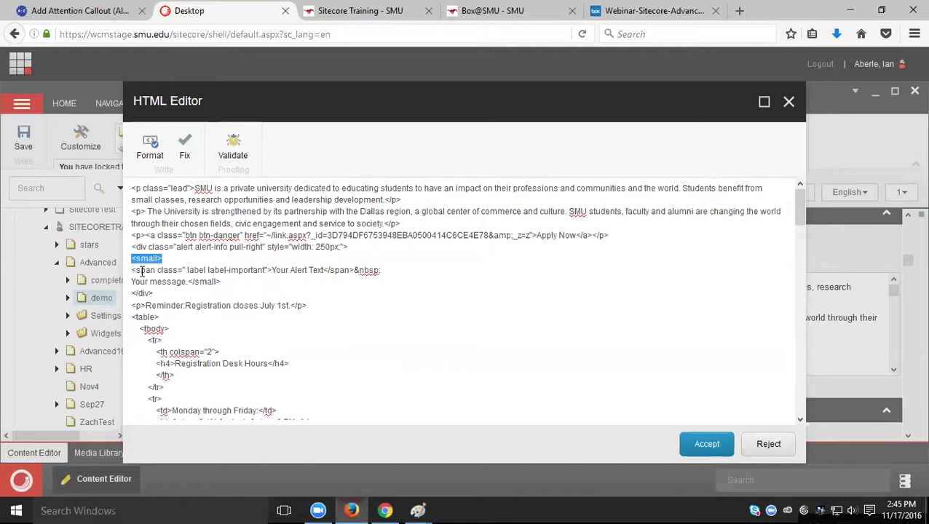
{"action": "left_click_drag", "start_coordinate": [131, 270], "coordinate": [272, 270]}
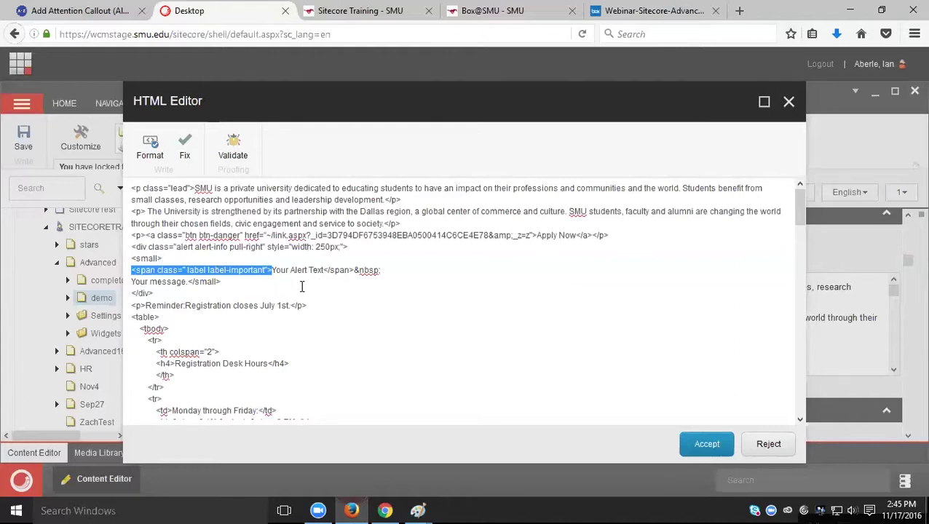
{"action": "left_click", "coordinate": [333, 270]}
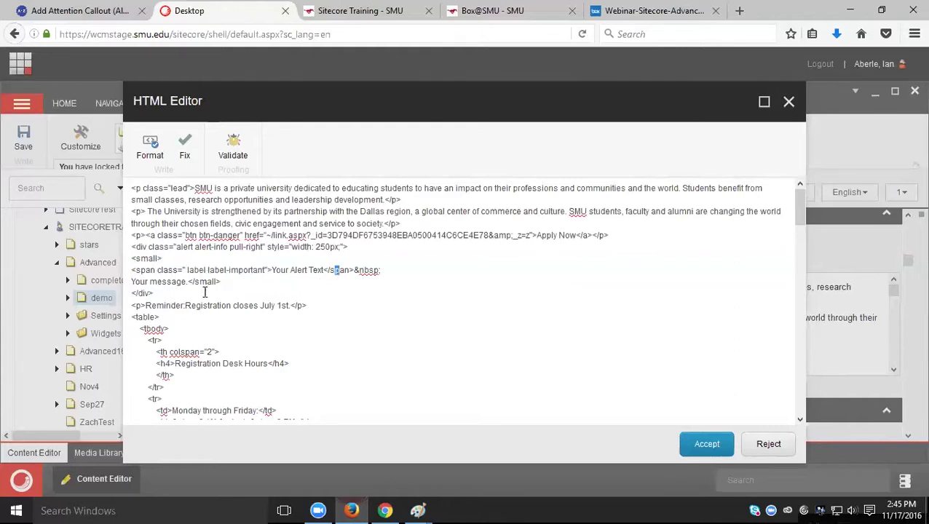
Step: Move the word Reminder from its paragraph into the label span, replacing "Your Alert Text", and add a colon after it
{"action": "double_click", "coordinate": [172, 306]}
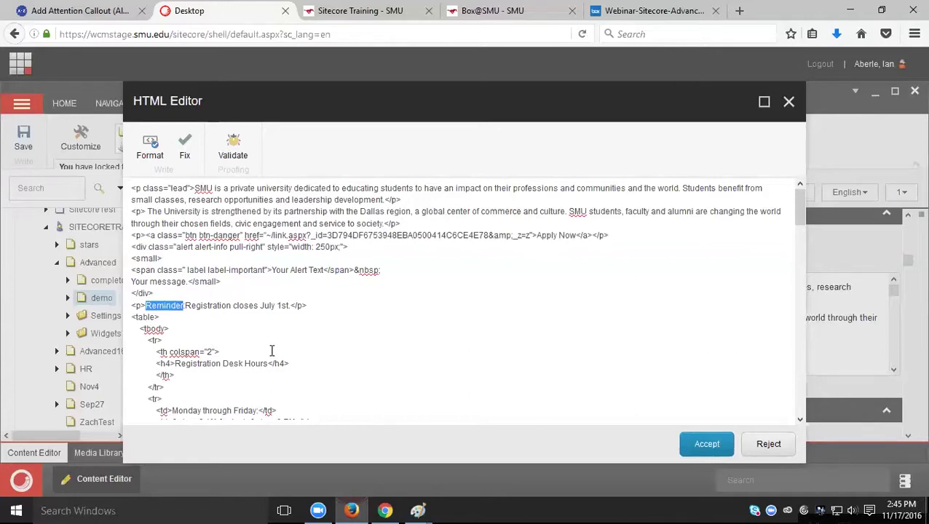
{"action": "key", "text": "BackSpace"}
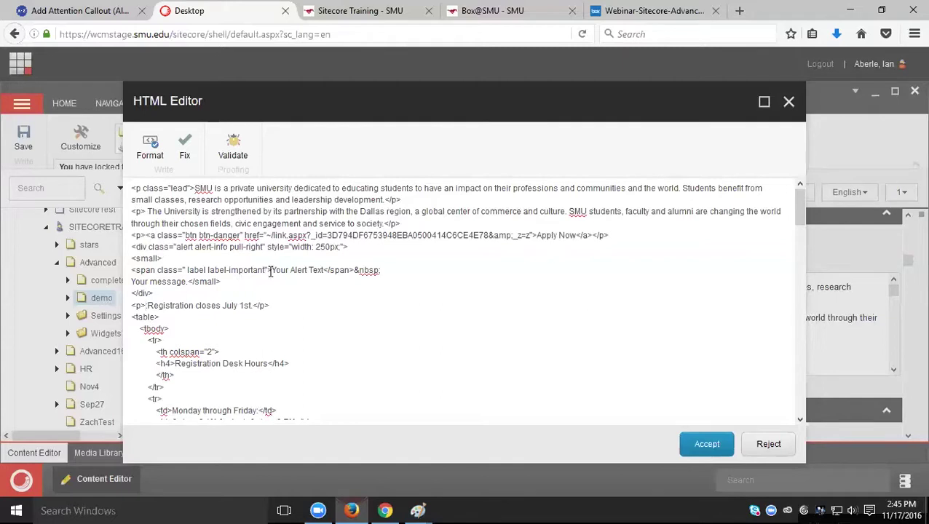
{"action": "left_click_drag", "start_coordinate": [274, 270], "coordinate": [322, 270]}
{"action": "key", "text": "ctrl+v"}
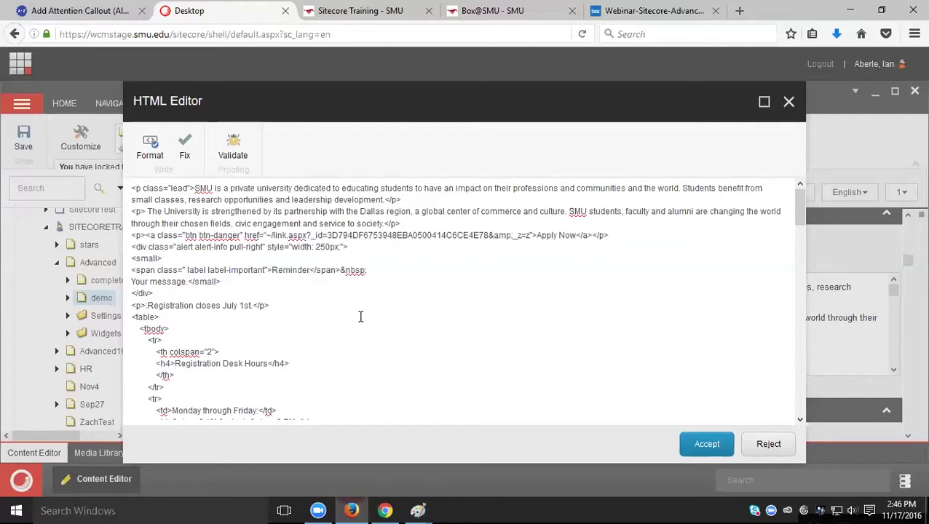
{"action": "type", "text": ":"}
Step: Move "Registration closes July 1st" from the old paragraph into the alert in place of "Your message", ending it with a period
{"action": "left_click_drag", "start_coordinate": [251, 306], "coordinate": [148, 309]}
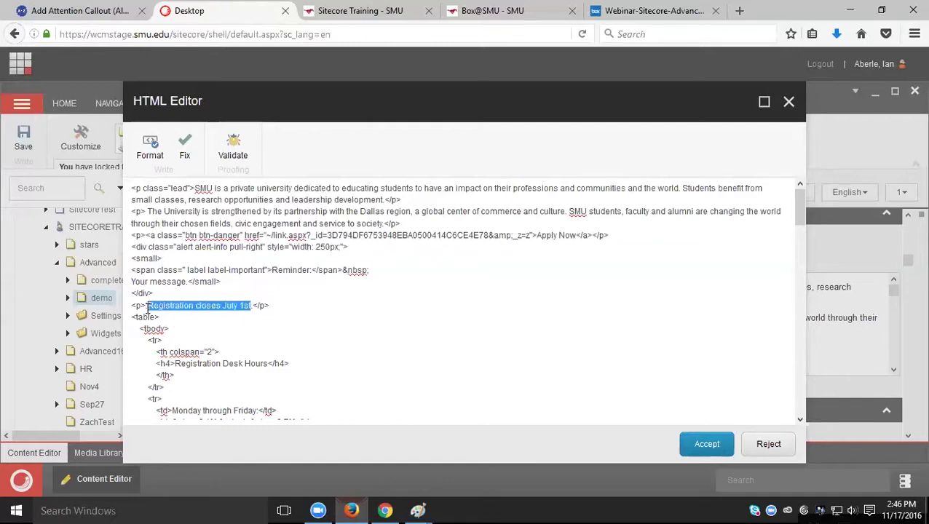
{"action": "key", "text": "ctrl+x"}
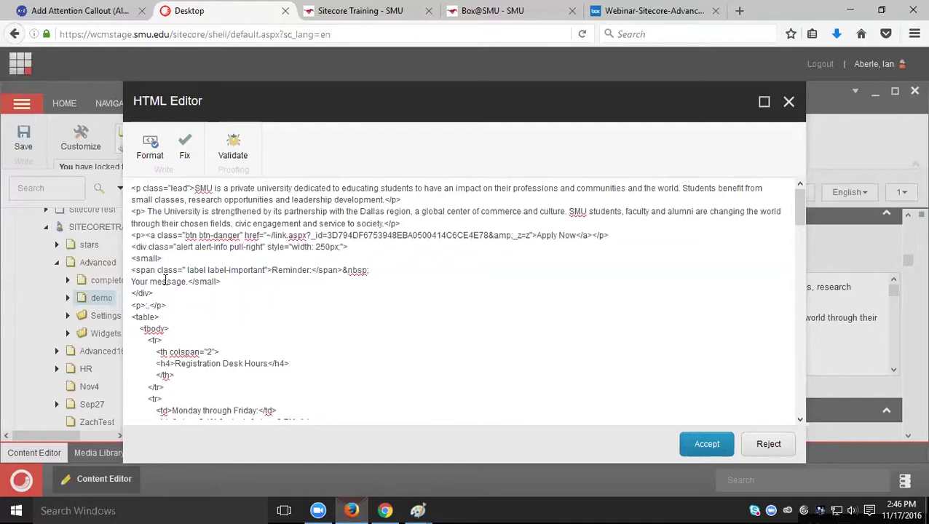
{"action": "left_click_drag", "start_coordinate": [187, 281], "coordinate": [119, 281]}
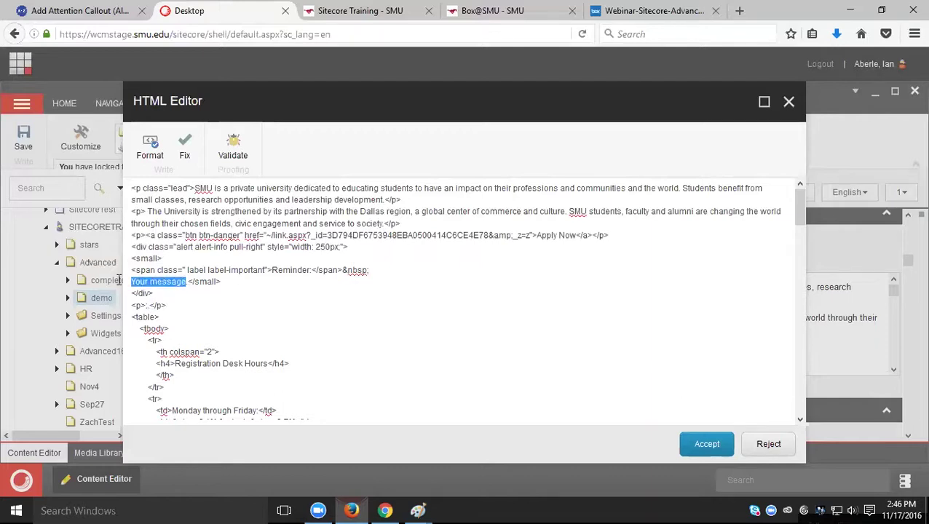
{"action": "key", "text": "ctrl+v"}
{"action": "key", "text": "Delete"}
{"action": "type", "text": "."}
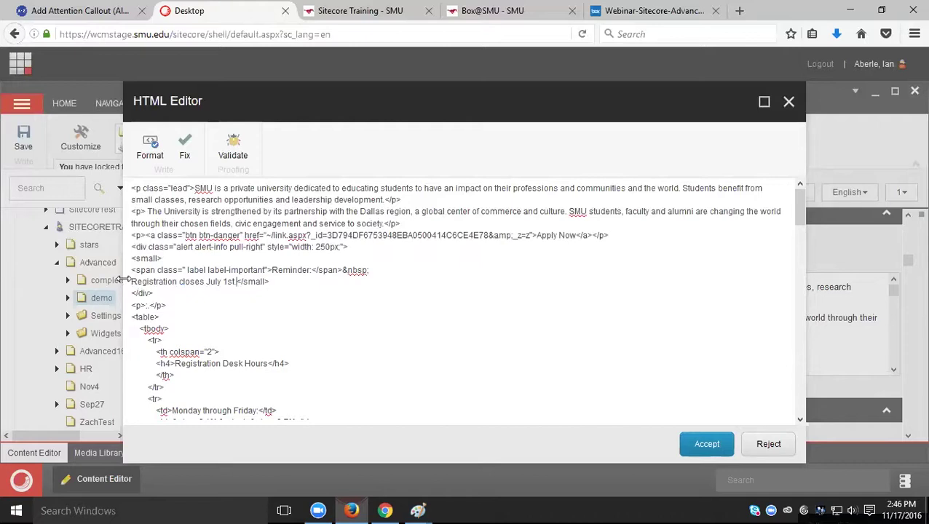
Step: Delete the leftover Reminder paragraph tags below the alert div and accept the edited HTML
{"action": "left_click_drag", "start_coordinate": [168, 309], "coordinate": [125, 310]}
{"action": "key", "text": "Delete"}
{"action": "left_click", "coordinate": [700, 446]}
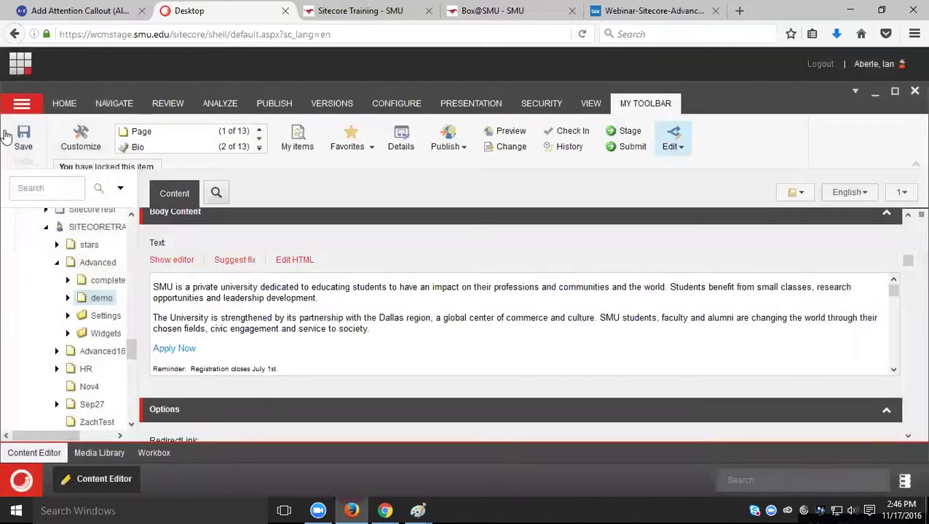
Step: Save the demo item and reload the Sitecore Training preview page to check the Reminder alert
{"action": "left_click", "coordinate": [24, 137]}
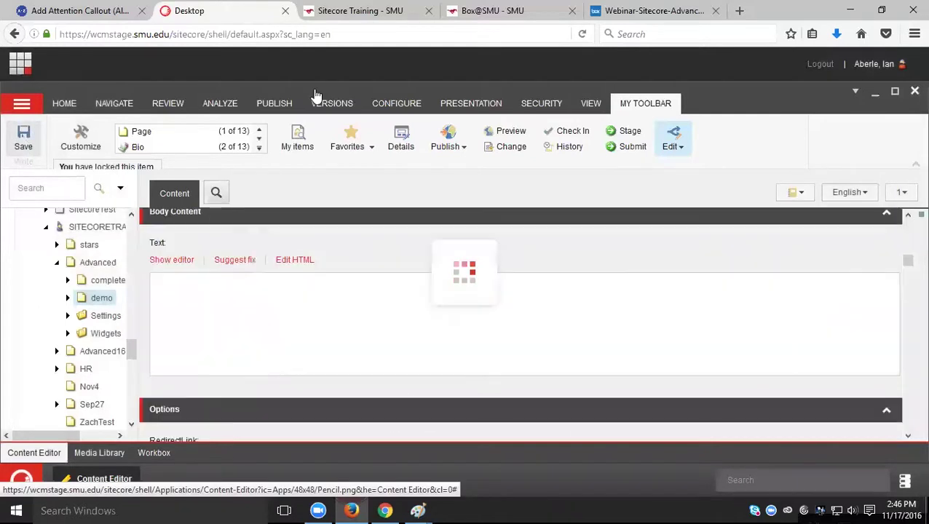
{"action": "left_click", "coordinate": [365, 11]}
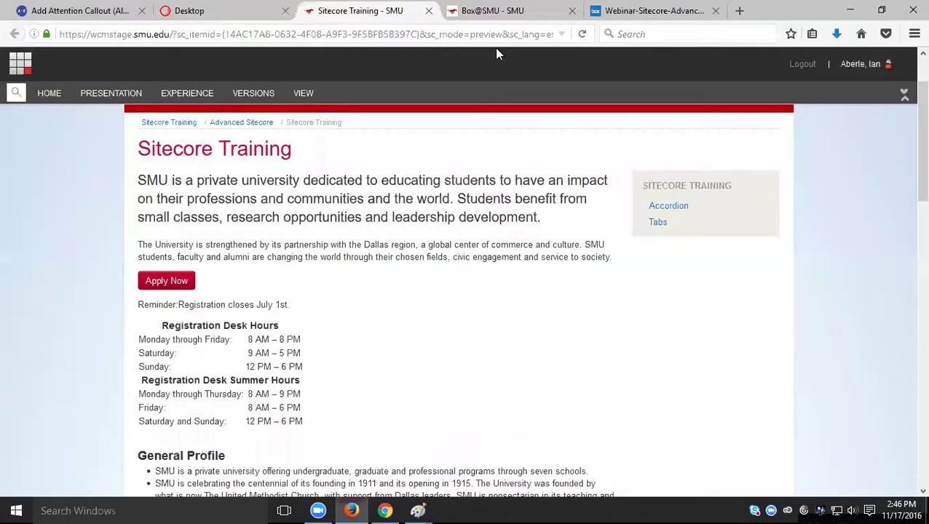
{"action": "left_click", "coordinate": [583, 34]}
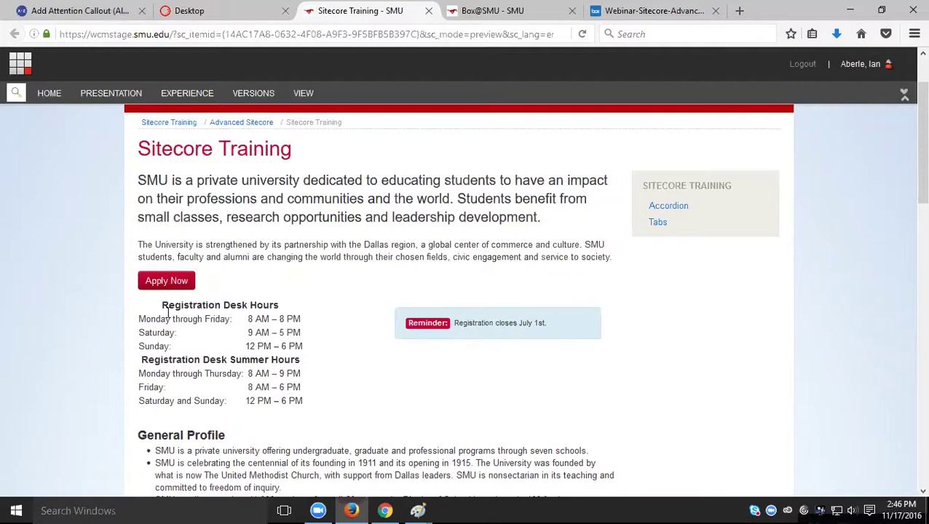
Step: Change the alert div's class from pull-right to pull-left in the Body Content HTML, accept it, and save the demo item
{"action": "left_click", "coordinate": [224, 15]}
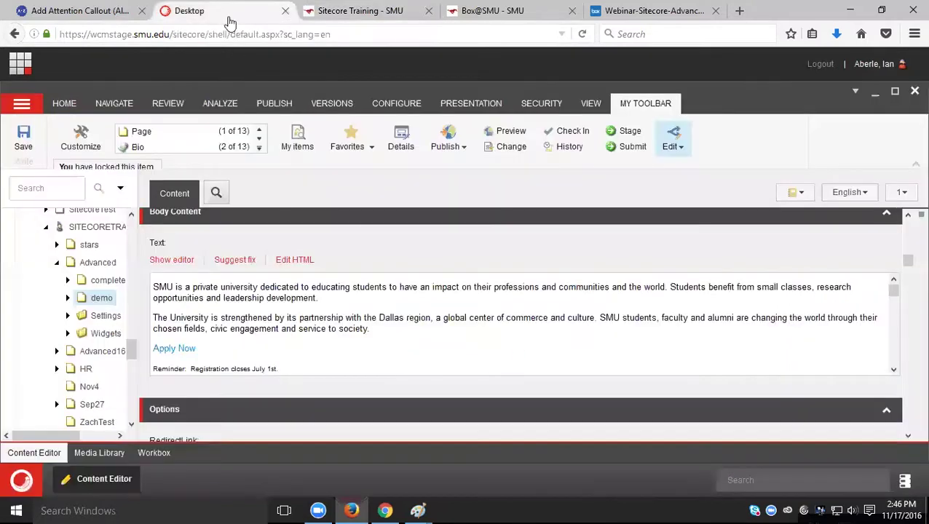
{"action": "left_click", "coordinate": [295, 262]}
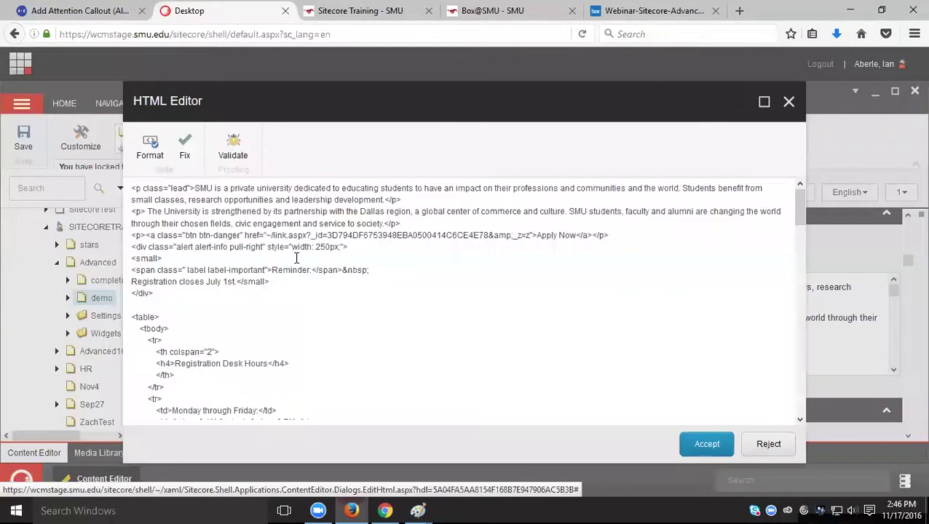
{"action": "double_click", "coordinate": [254, 248]}
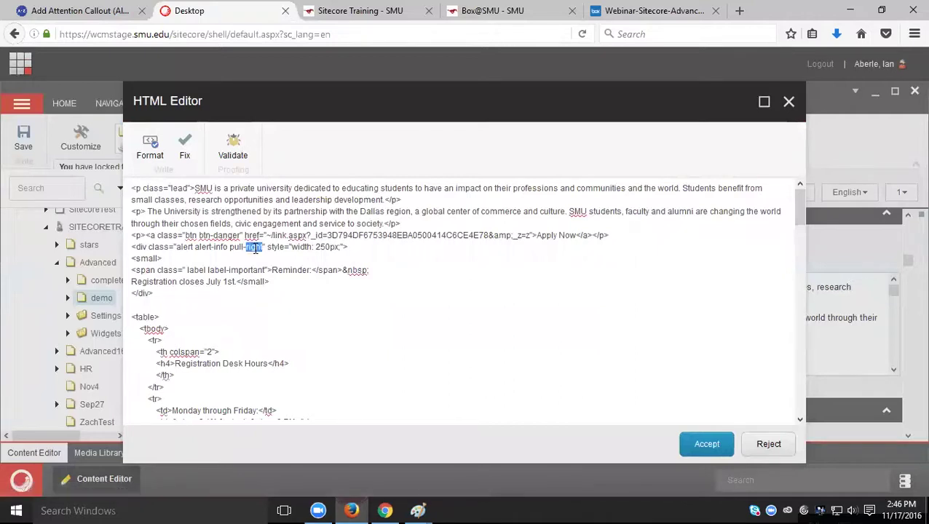
{"action": "type", "text": "left"}
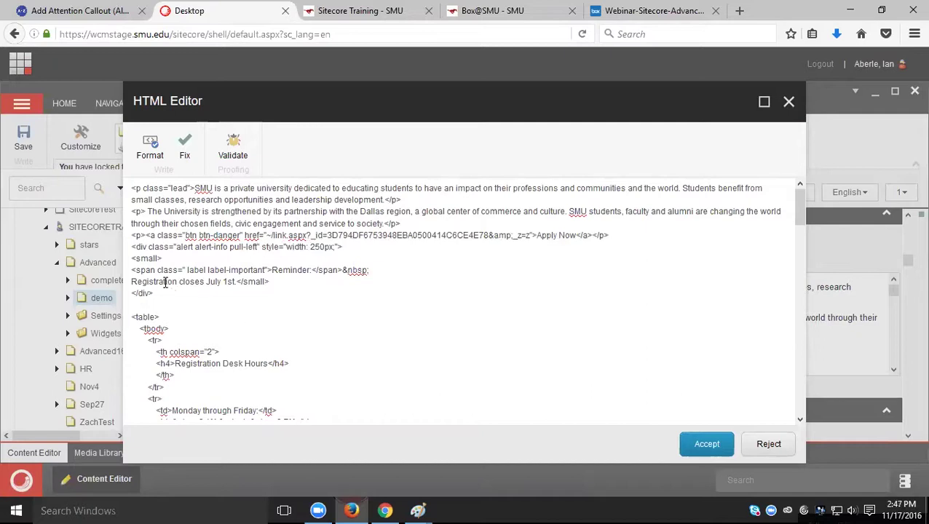
{"action": "left_click", "coordinate": [714, 446]}
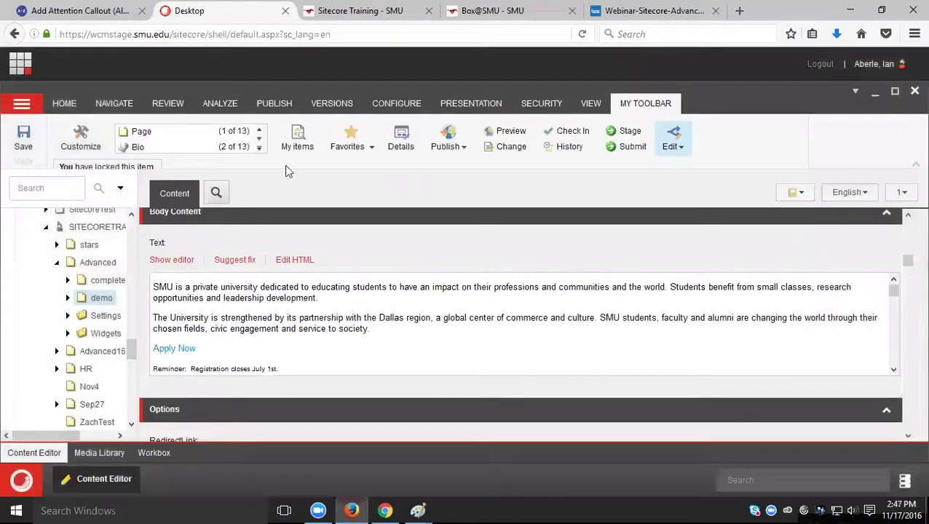
{"action": "left_click", "coordinate": [23, 139]}
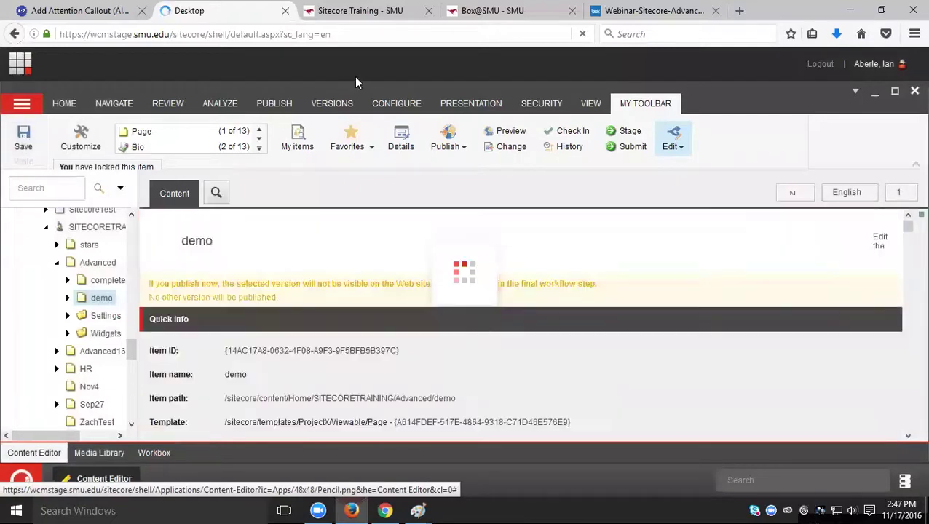
Step: Check the alert in the Sitecore Training preview, then remove the pull-left class from the alert div in the Body Content HTML and accept it
{"action": "left_click", "coordinate": [372, 13]}
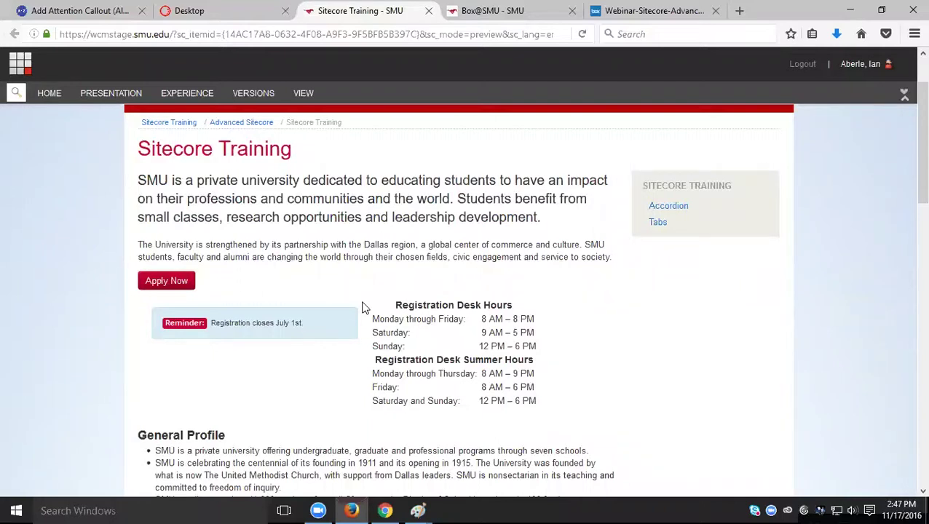
{"action": "left_click", "coordinate": [226, 10]}
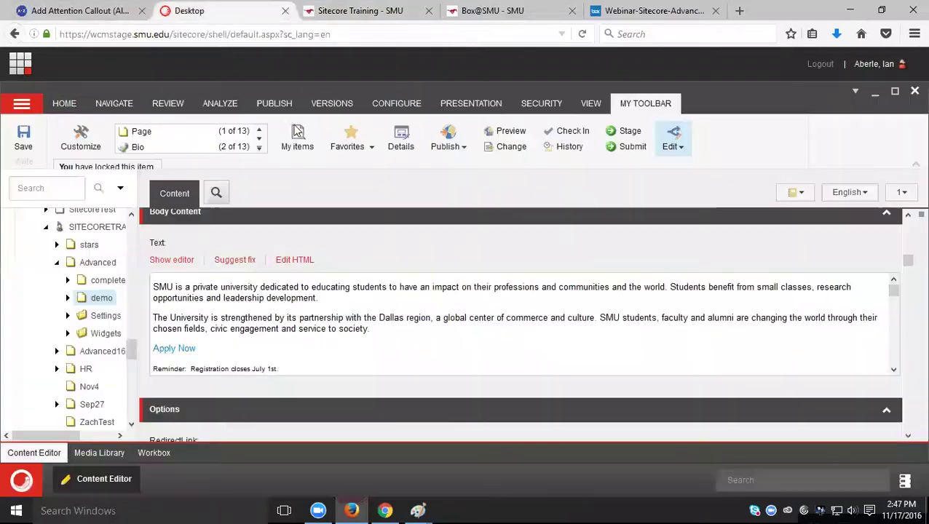
{"action": "left_click", "coordinate": [284, 261]}
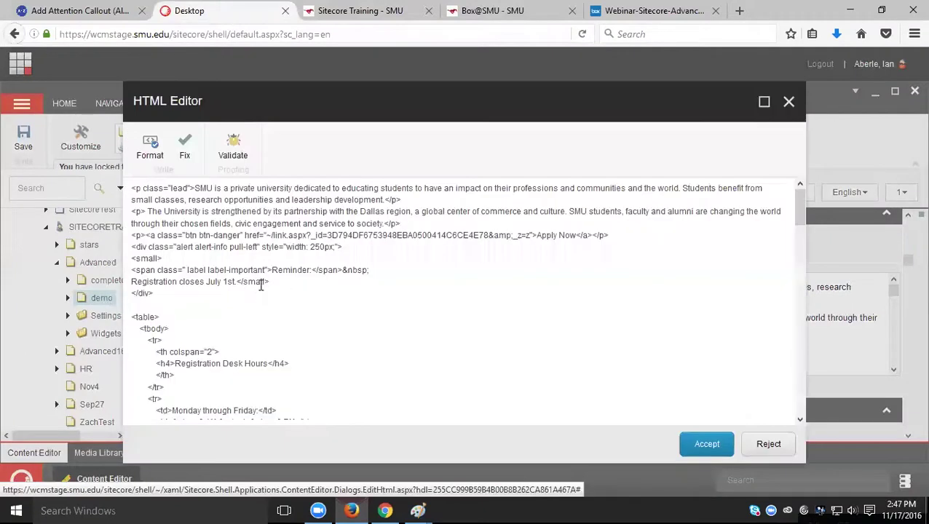
{"action": "left_click_drag", "start_coordinate": [259, 248], "coordinate": [229, 247]}
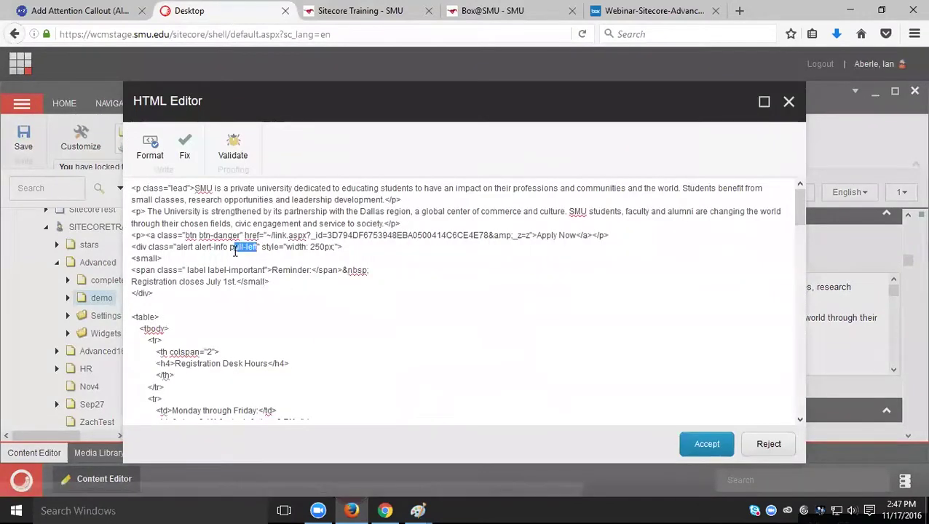
{"action": "key", "text": "Delete"}
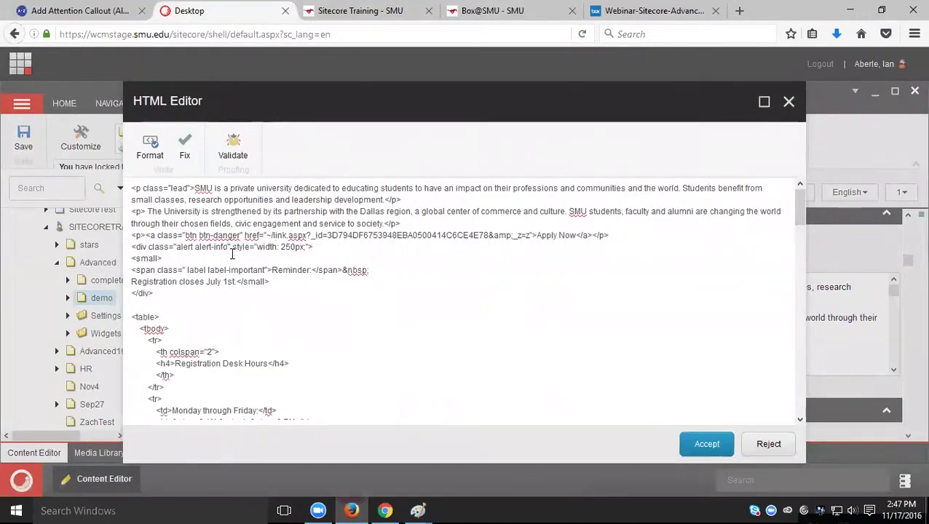
{"action": "left_click", "coordinate": [700, 445]}
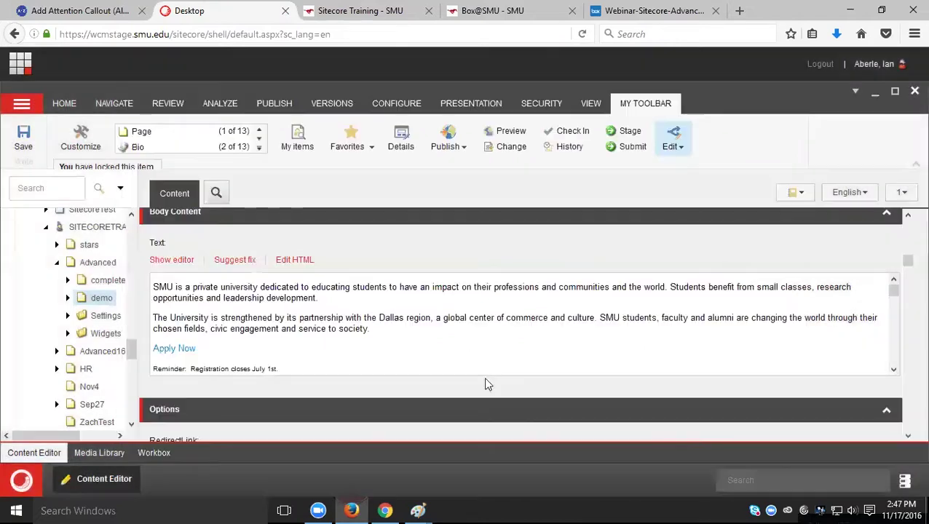
Step: Save the demo item and reload the Sitecore Training preview page to check the alert without a pull class
{"action": "left_click", "coordinate": [25, 146]}
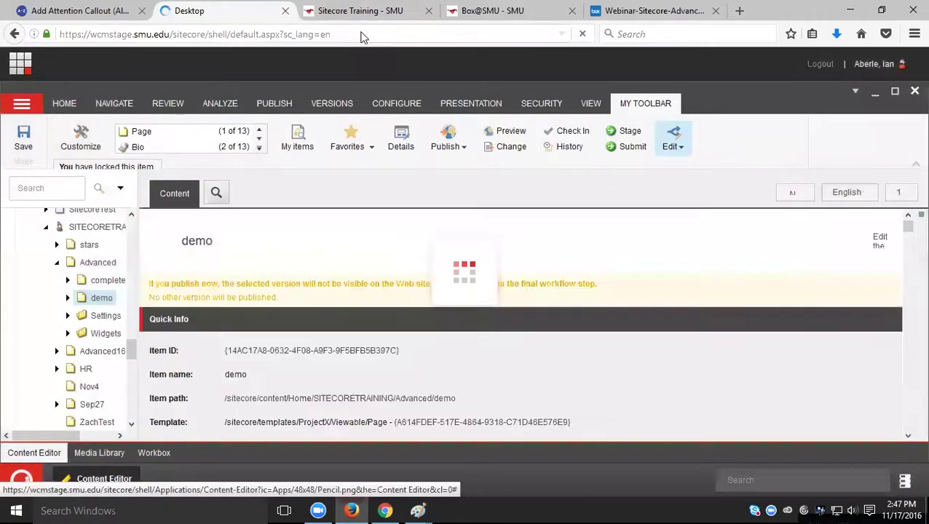
{"action": "left_click", "coordinate": [364, 12]}
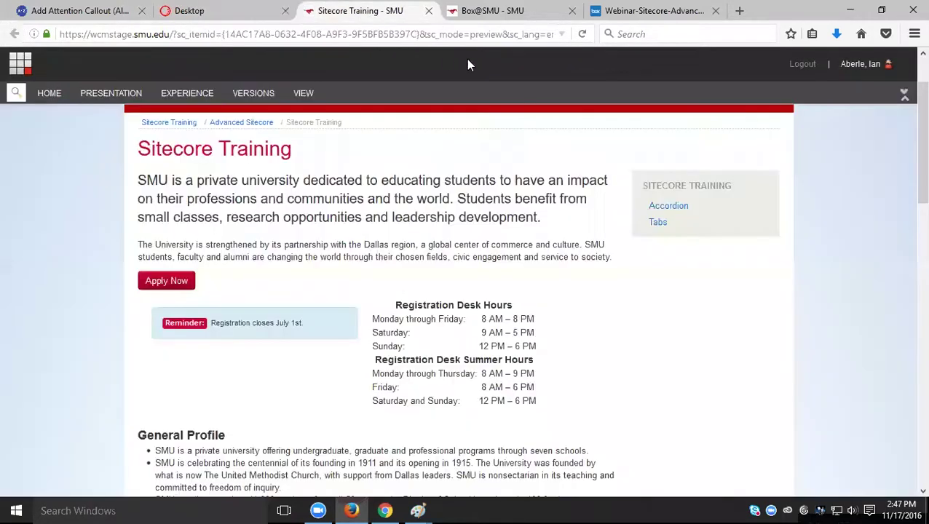
{"action": "left_click", "coordinate": [580, 34]}
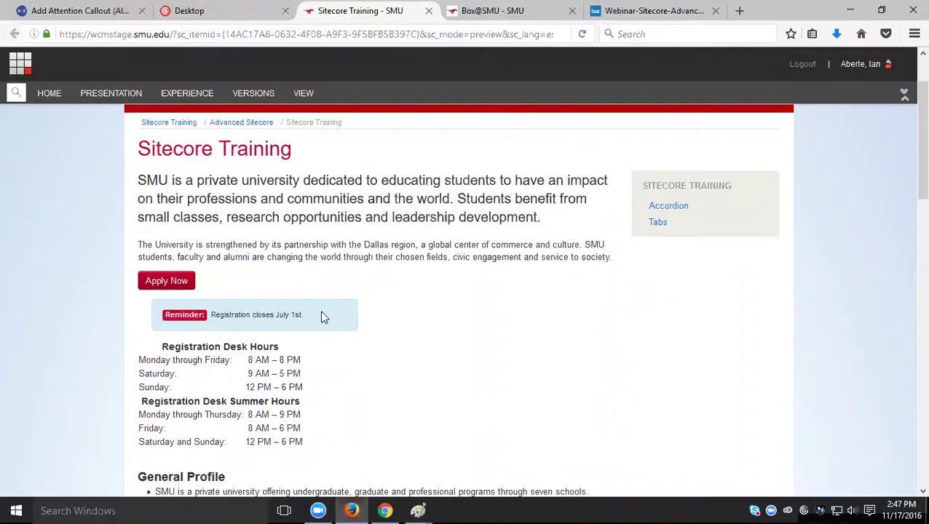
Step: Examine the alert-info and label-important classes in the wiki's Add Attention Callout code and compare them with the previewed Reminder alert
{"action": "left_click", "coordinate": [99, 16]}
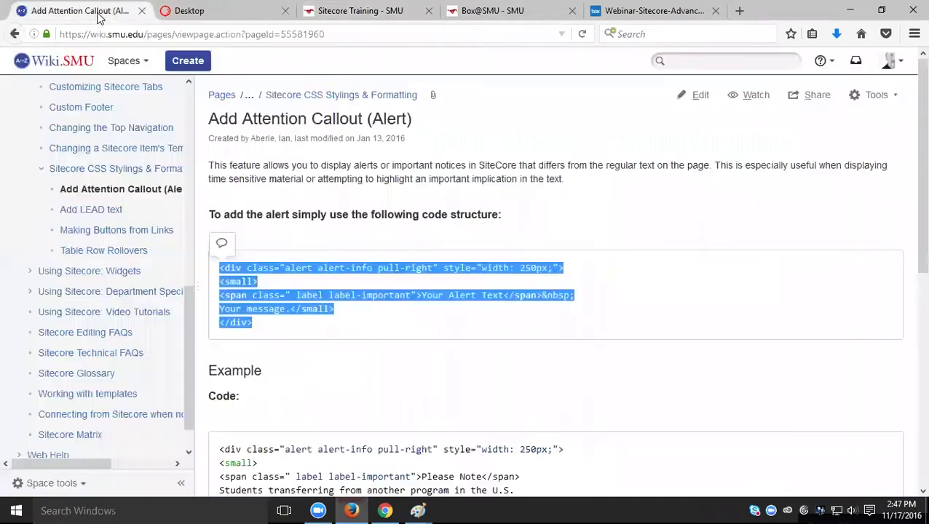
{"action": "left_click", "coordinate": [365, 272]}
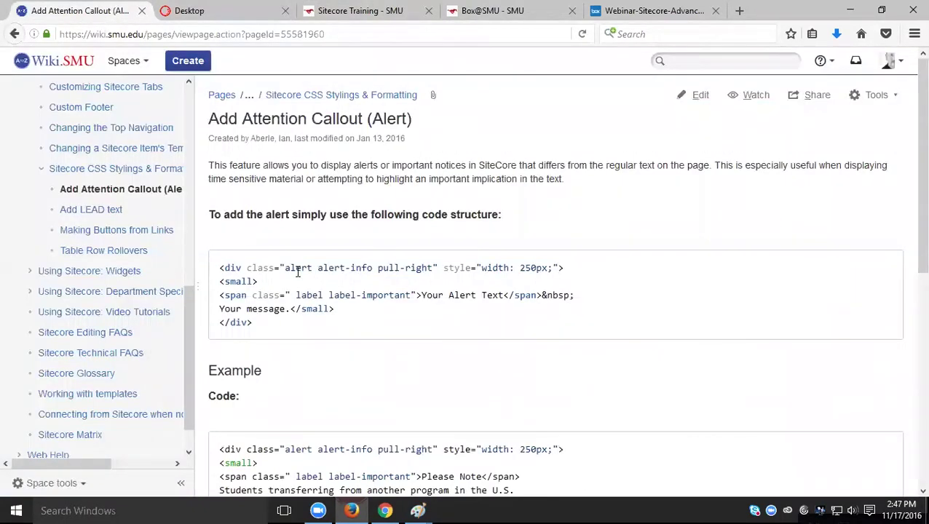
{"action": "left_click_drag", "start_coordinate": [315, 268], "coordinate": [373, 268]}
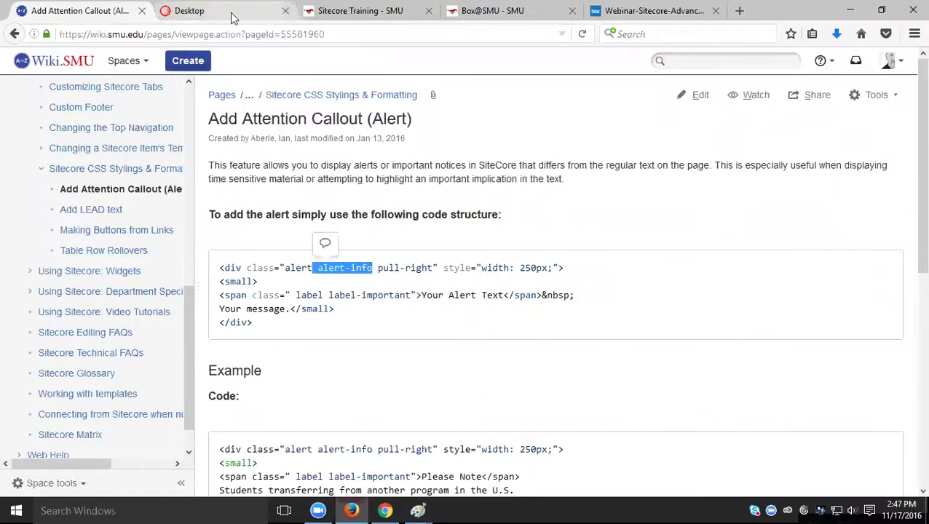
{"action": "left_click", "coordinate": [352, 11]}
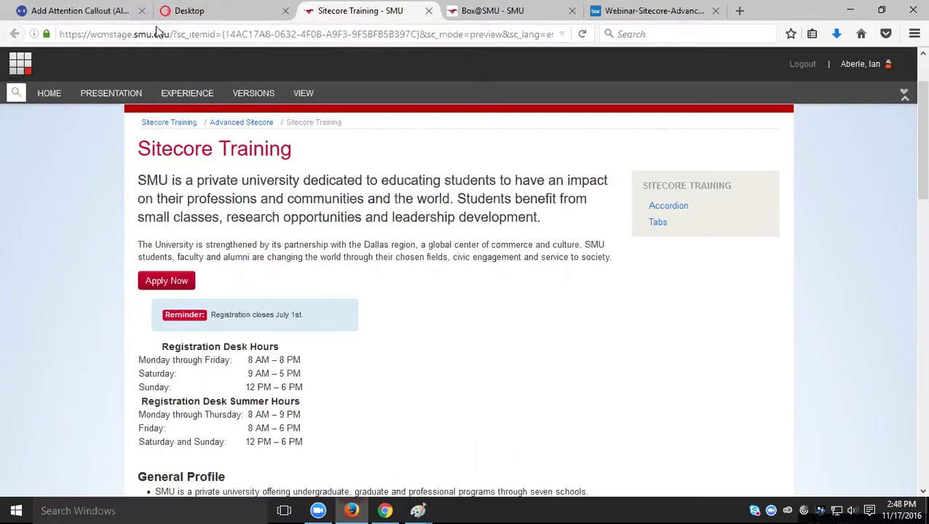
{"action": "left_click", "coordinate": [72, 11]}
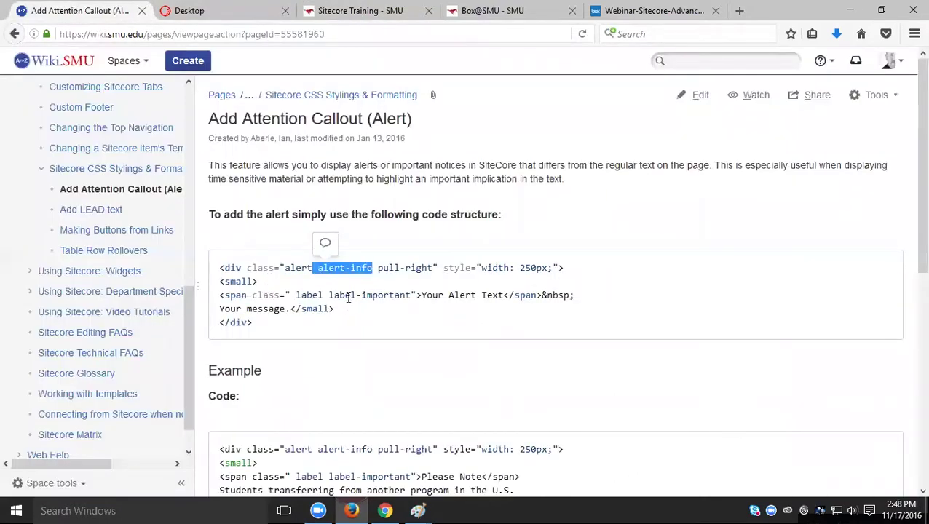
{"action": "left_click", "coordinate": [346, 296]}
{"action": "left_click_drag", "start_coordinate": [328, 294], "coordinate": [411, 294]}
{"action": "left_click", "coordinate": [218, 15]}
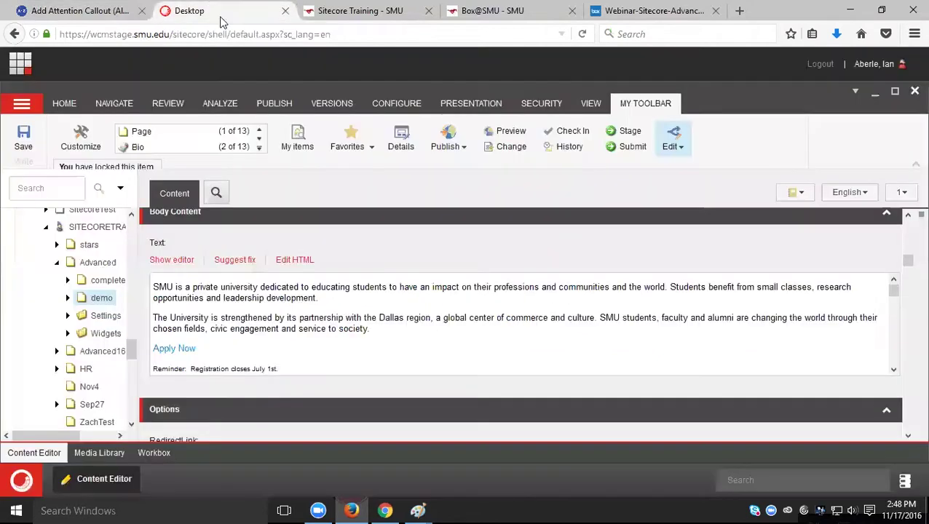
{"action": "left_click", "coordinate": [357, 14]}
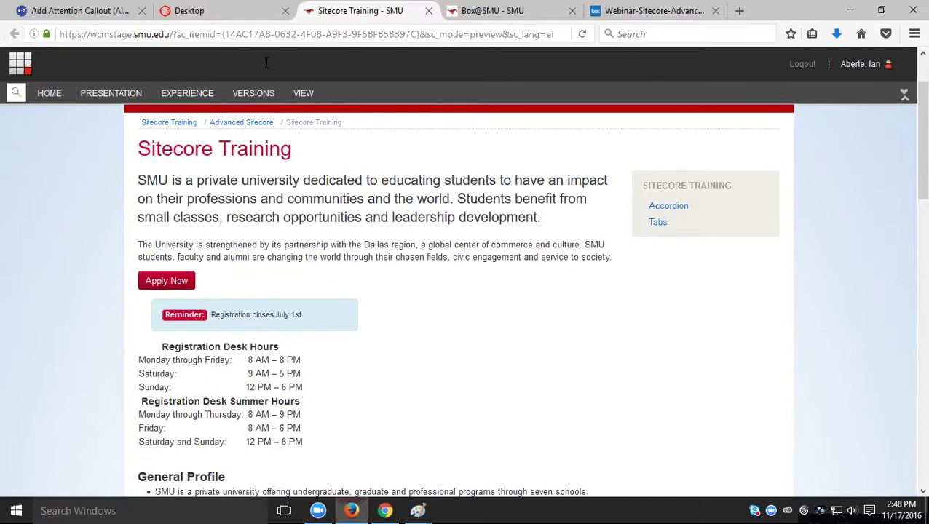
Step: In the demo item's Body Content HTML, start a style attribute on the Apply Now link with margin-left: 20px;
{"action": "left_click", "coordinate": [243, 19]}
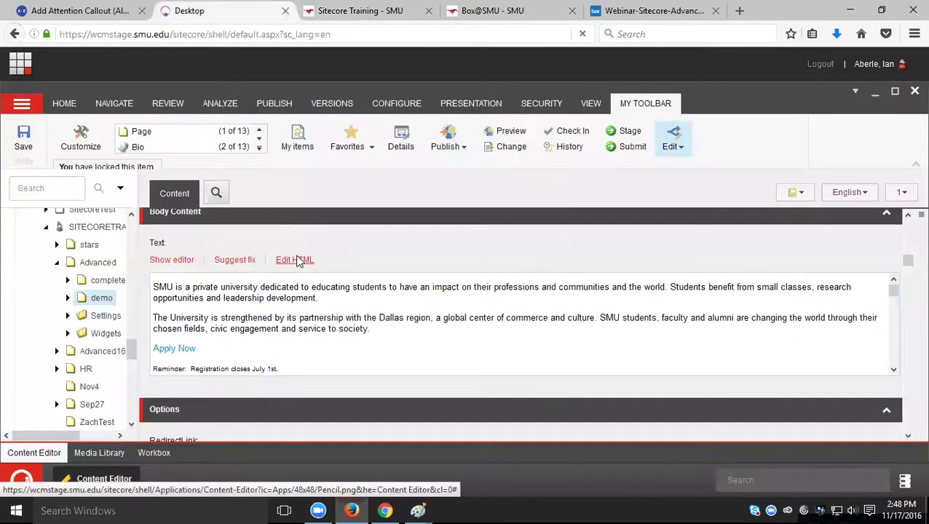
{"action": "left_click", "coordinate": [295, 259]}
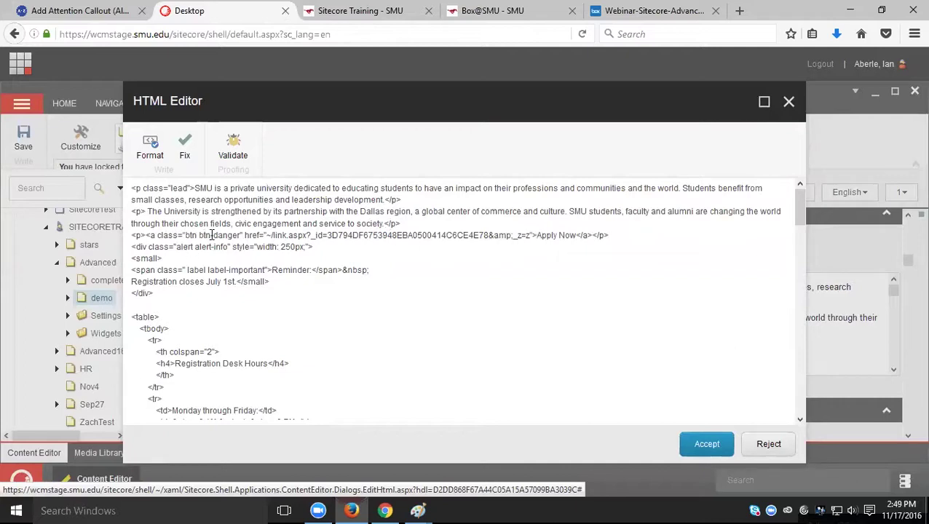
{"action": "left_click", "coordinate": [241, 235]}
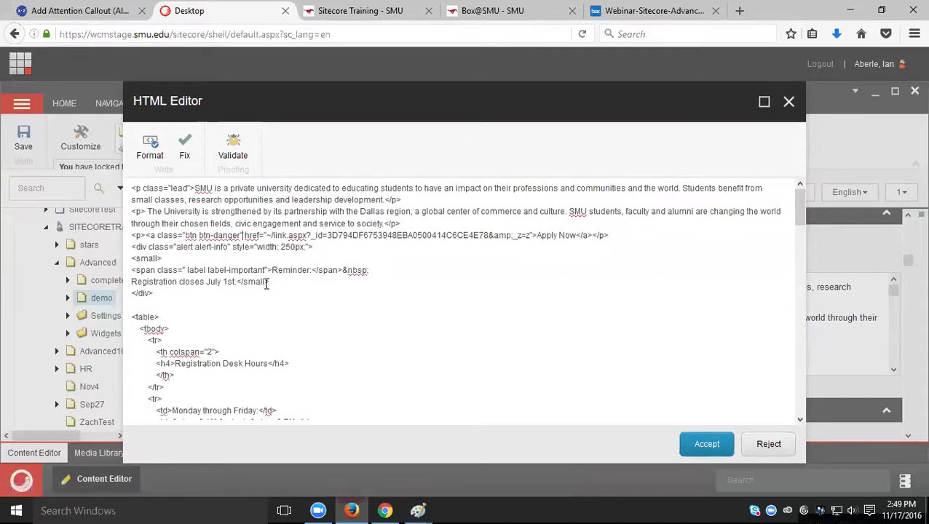
{"action": "type", "text": "styl"}
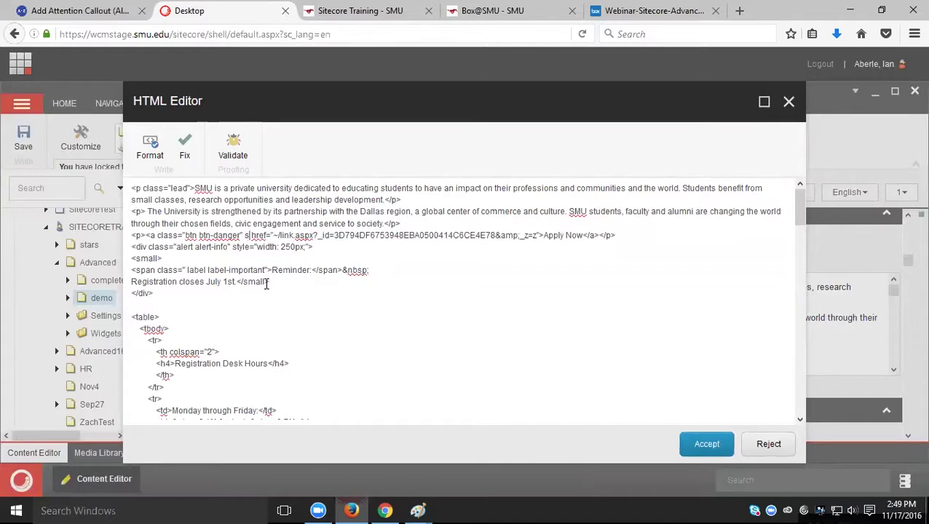
{"action": "type", "text": "=\""}
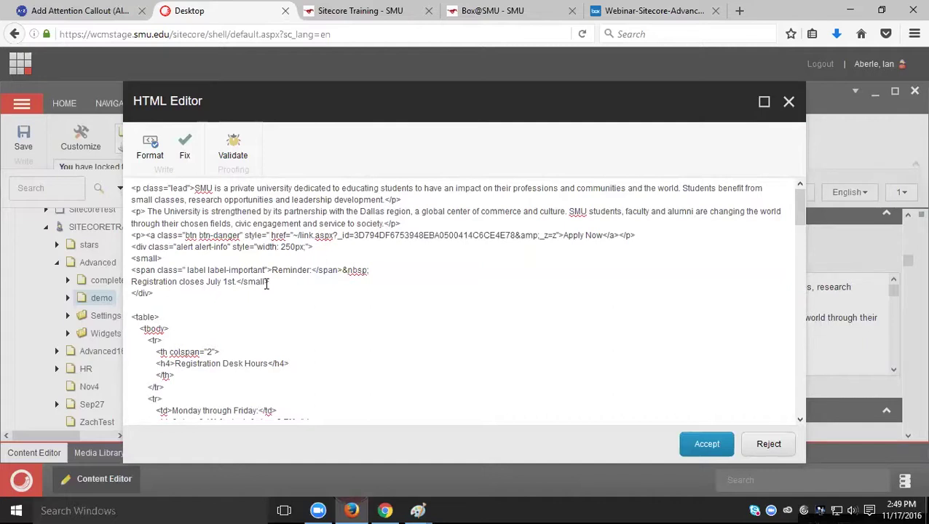
{"action": "type", "text": "marg"}
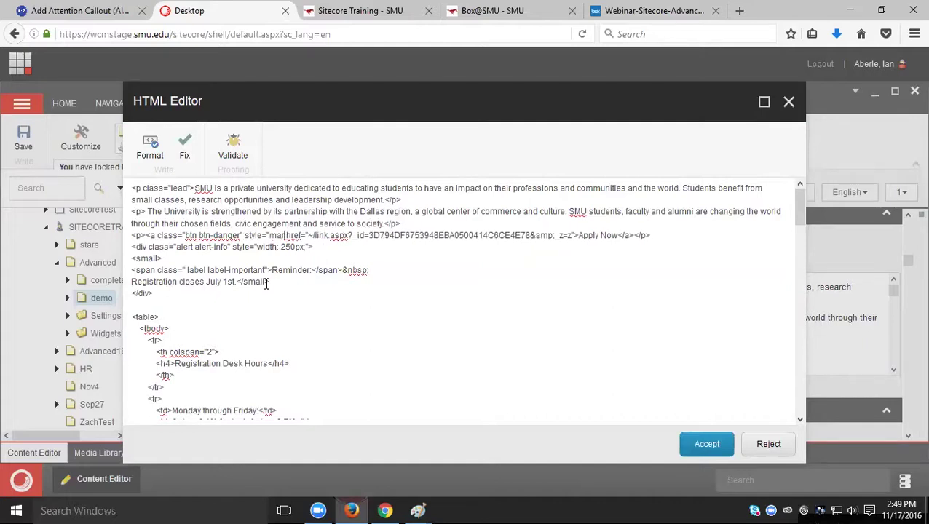
{"action": "type", "text": "in"}
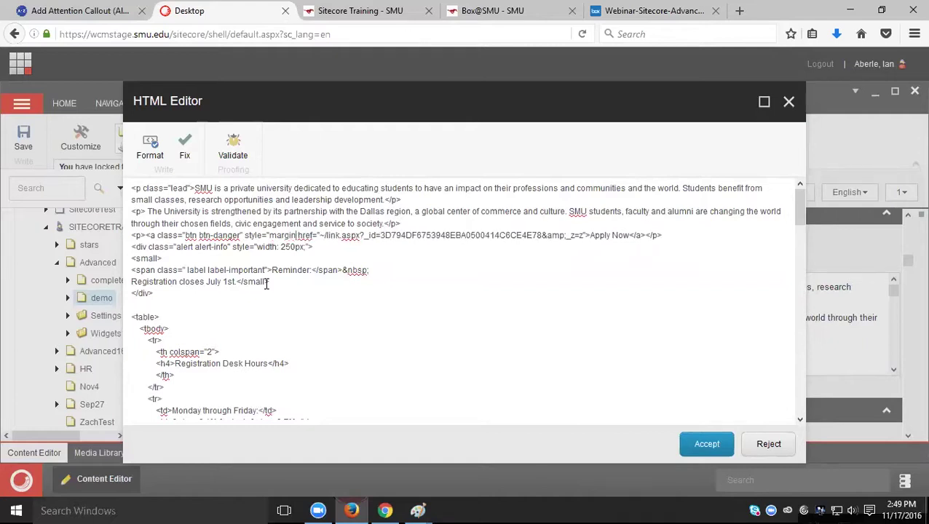
{"action": "type", "text": "-left"}
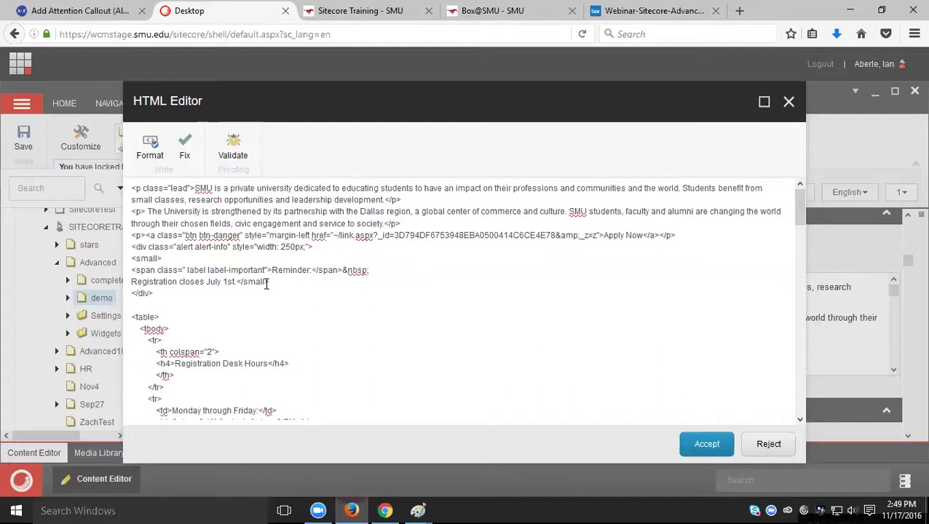
{"action": "type", "text": ": 20"}
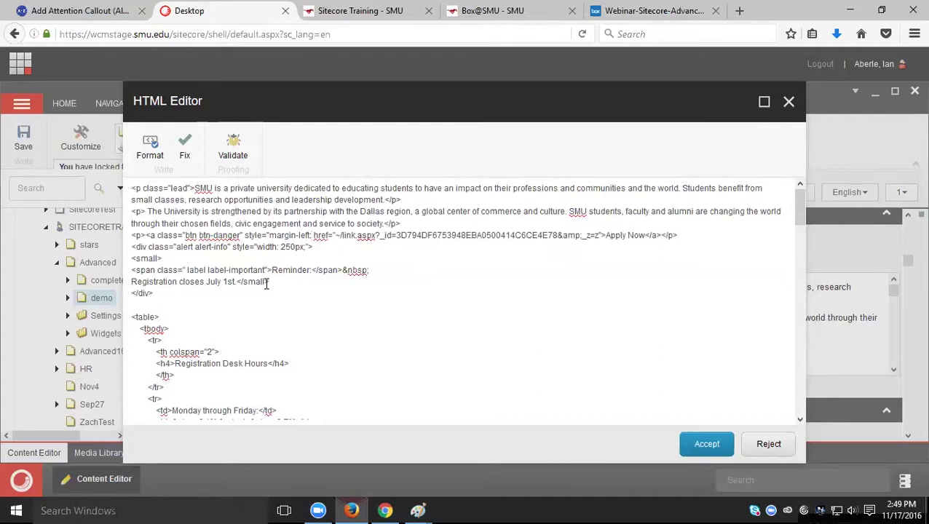
{"action": "type", "text": "px"}
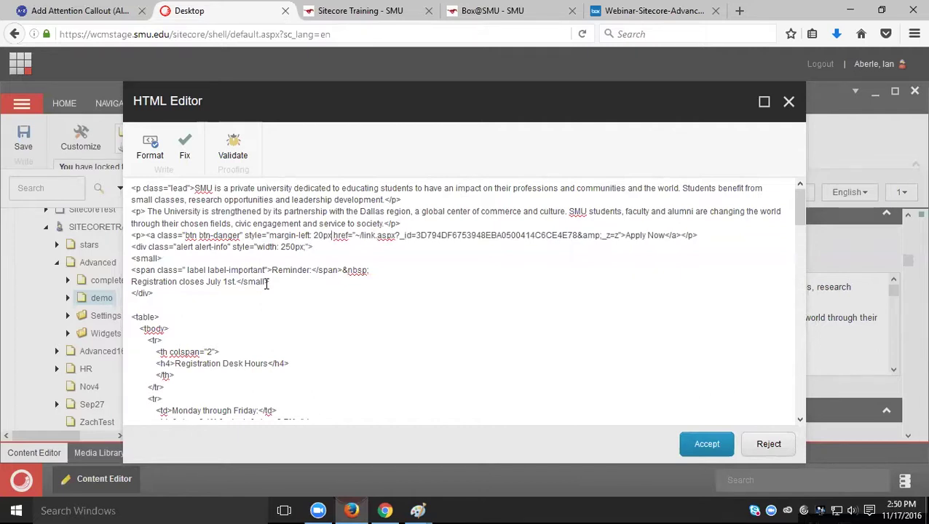
{"action": "type", "text": ";"}
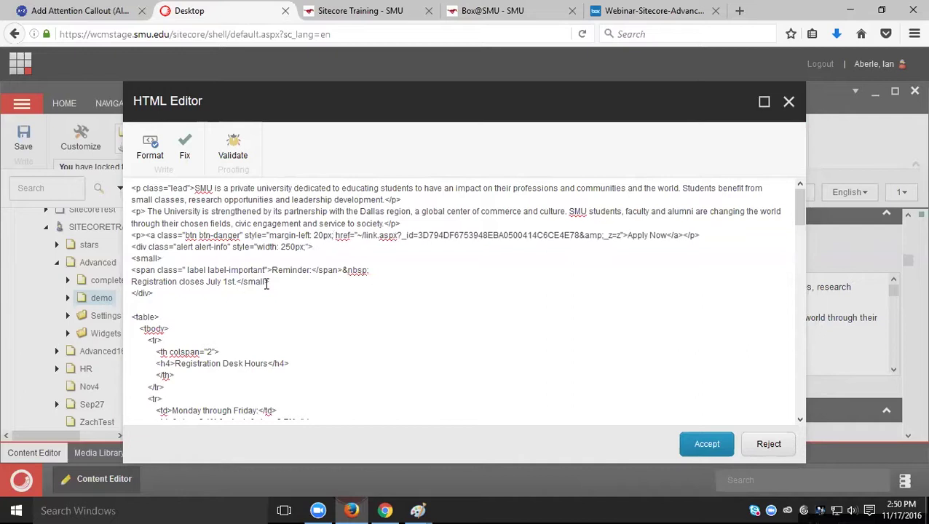
Step: Add min-width:270px; to the Apply Now link's style and close the attribute, accept the HTML, and save the demo item
{"action": "type", "text": " min"}
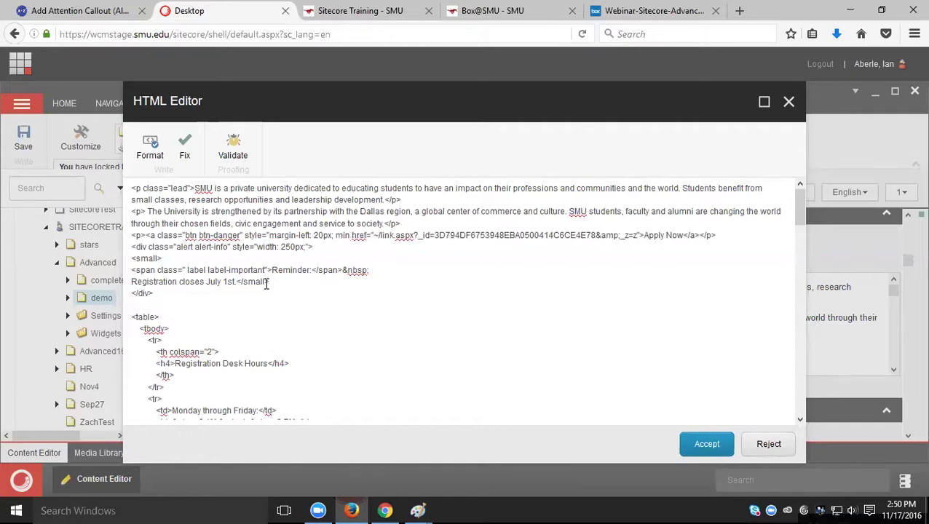
{"action": "type", "text": "-width"}
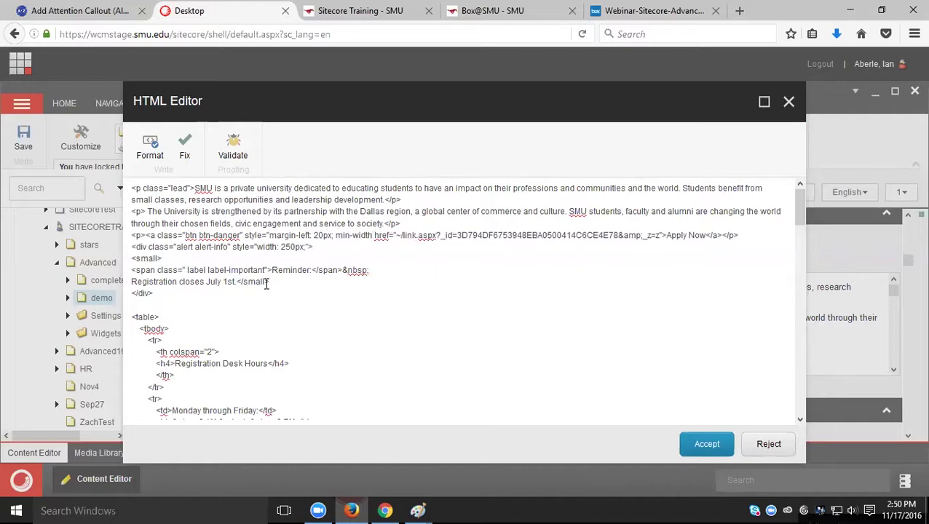
{"action": "type", "text": ": "}
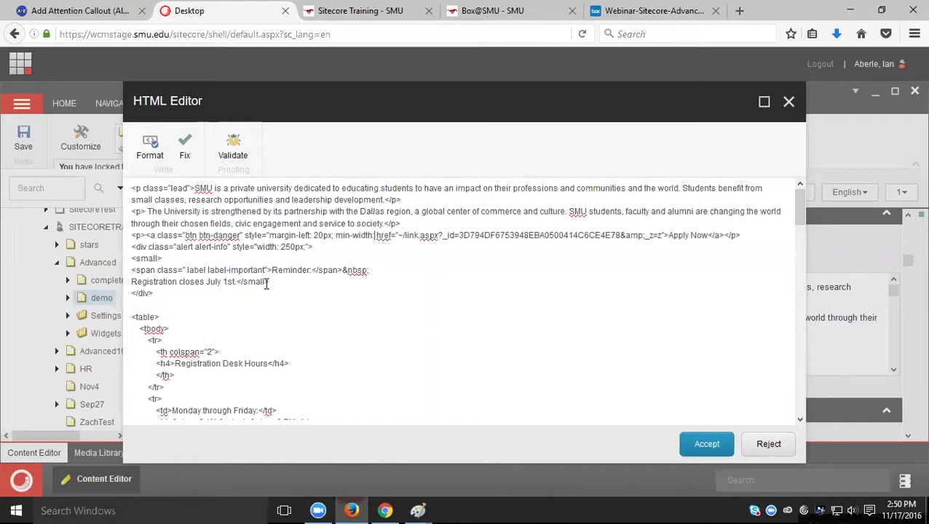
{"action": "type", "text": "270"}
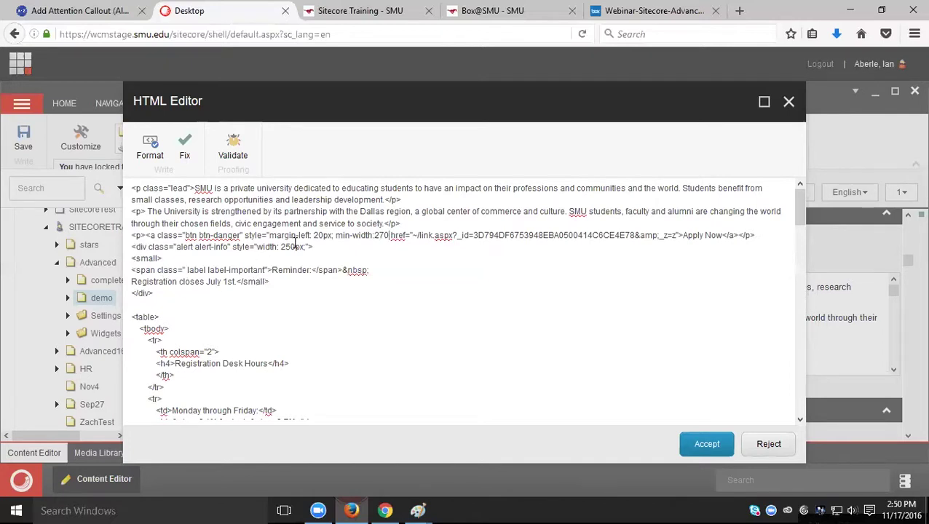
{"action": "type", "text": "px"}
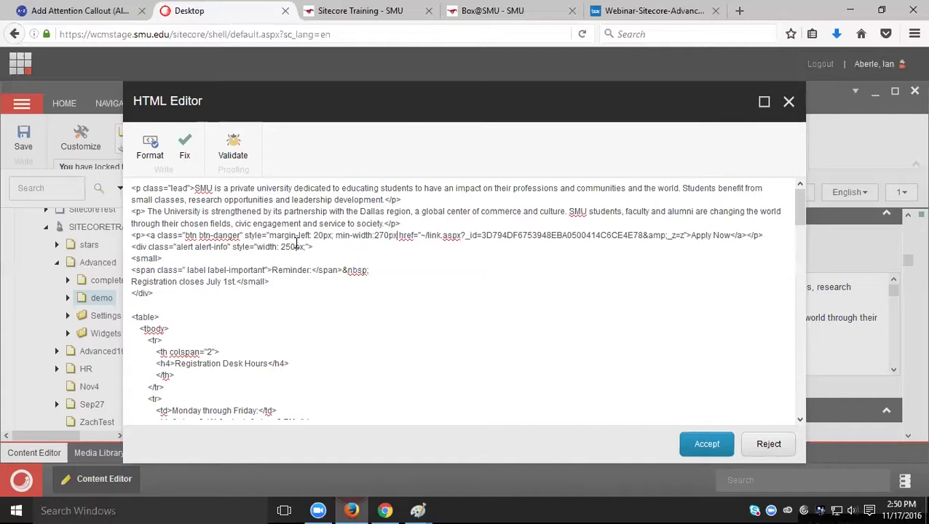
{"action": "type", "text": ";"}
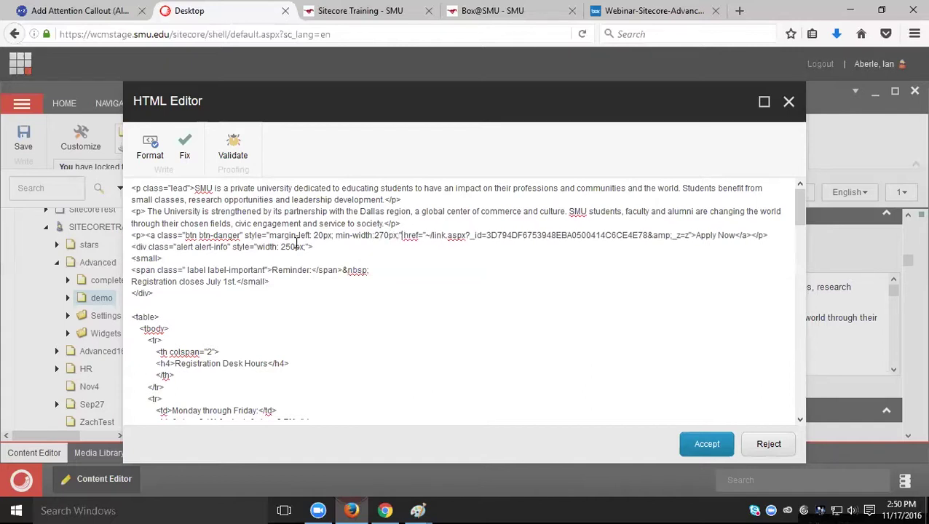
{"action": "left_click", "coordinate": [687, 444]}
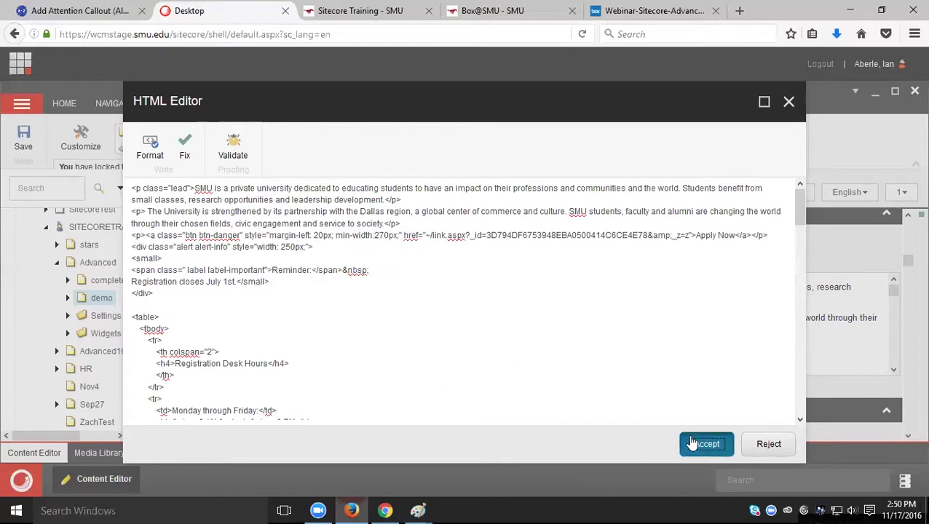
{"action": "left_click", "coordinate": [24, 138]}
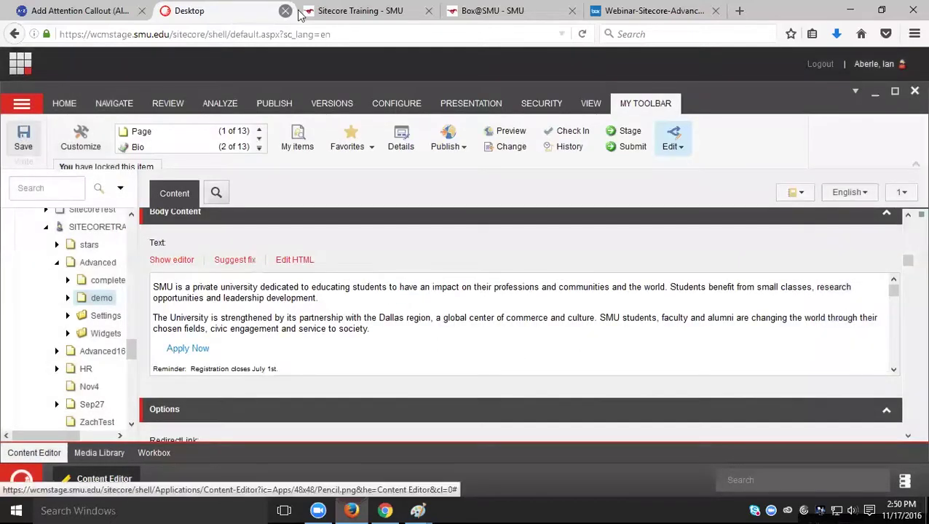
Step: Reload the Sitecore Training preview, check the Apply Now button and Reminder alert at phone width by narrowing the browser window, and widen it again
{"action": "left_click", "coordinate": [360, 10]}
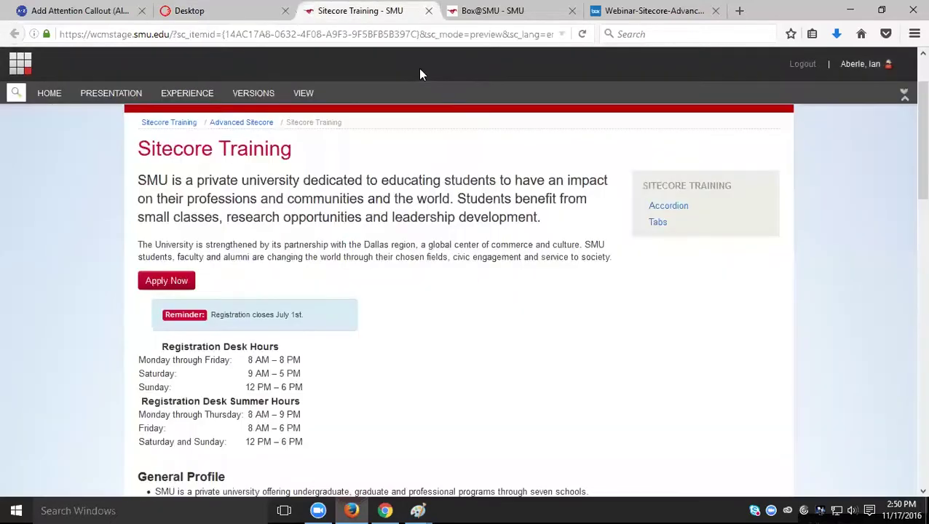
{"action": "left_click", "coordinate": [582, 34]}
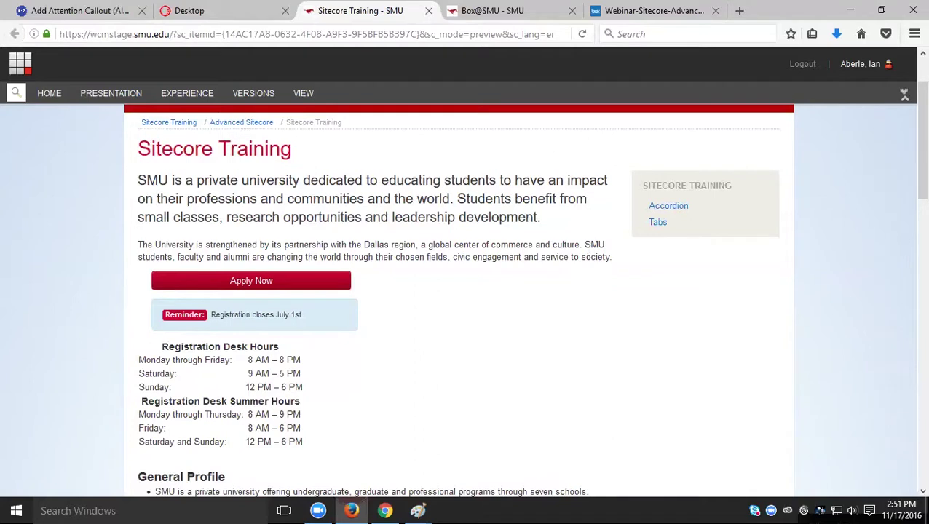
{"action": "left_click", "coordinate": [881, 11]}
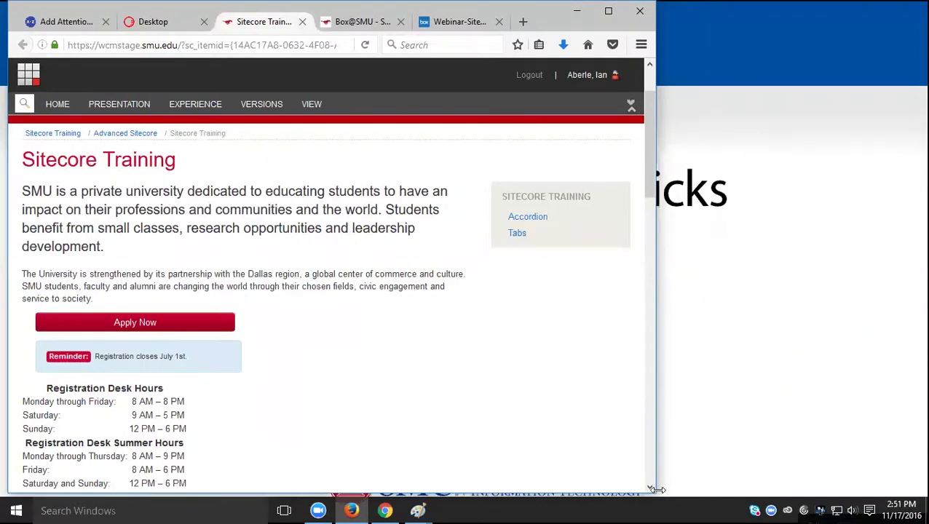
{"action": "left_click_drag", "start_coordinate": [655, 490], "coordinate": [238, 416]}
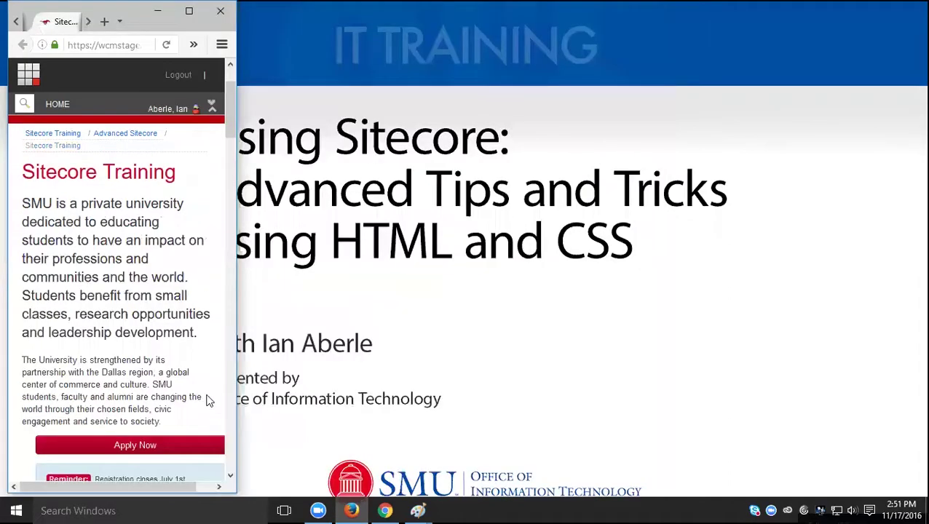
{"action": "scroll", "coordinate": [199, 294], "scroll_direction": "down", "scroll_amount": 5}
{"action": "scroll", "coordinate": [202, 301], "scroll_direction": "up", "scroll_amount": 5}
{"action": "left_click_drag", "start_coordinate": [238, 488], "coordinate": [218, 489]}
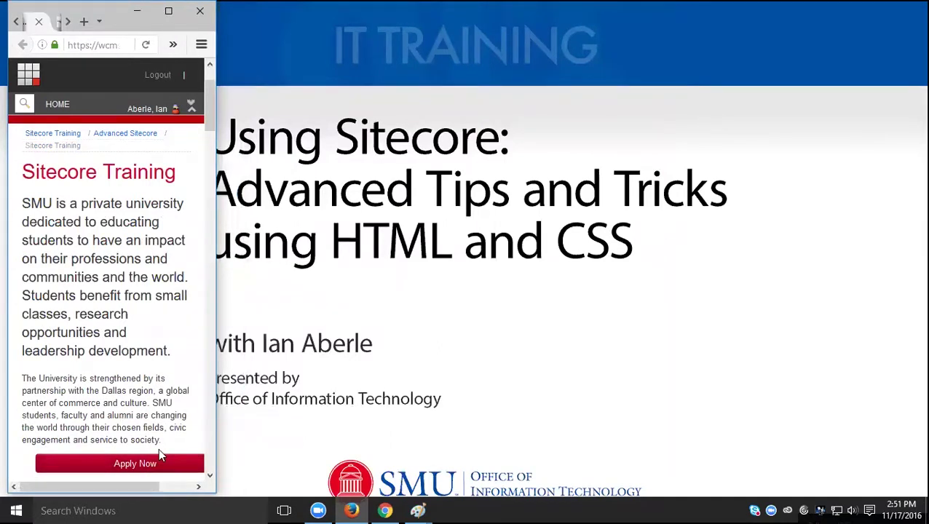
{"action": "scroll", "coordinate": [159, 450], "scroll_direction": "down", "scroll_amount": 6}
{"action": "scroll", "coordinate": [160, 430], "scroll_direction": "up", "scroll_amount": 4}
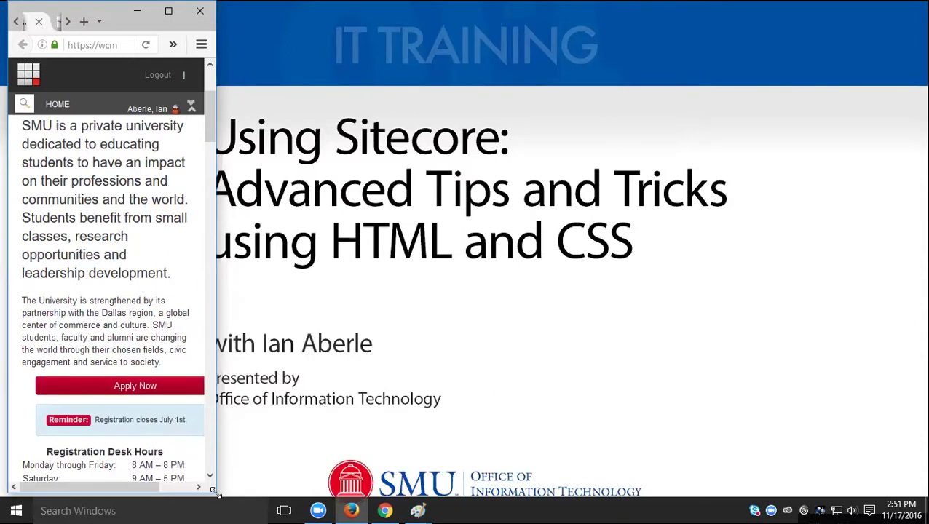
{"action": "left_click_drag", "start_coordinate": [213, 493], "coordinate": [911, 495]}
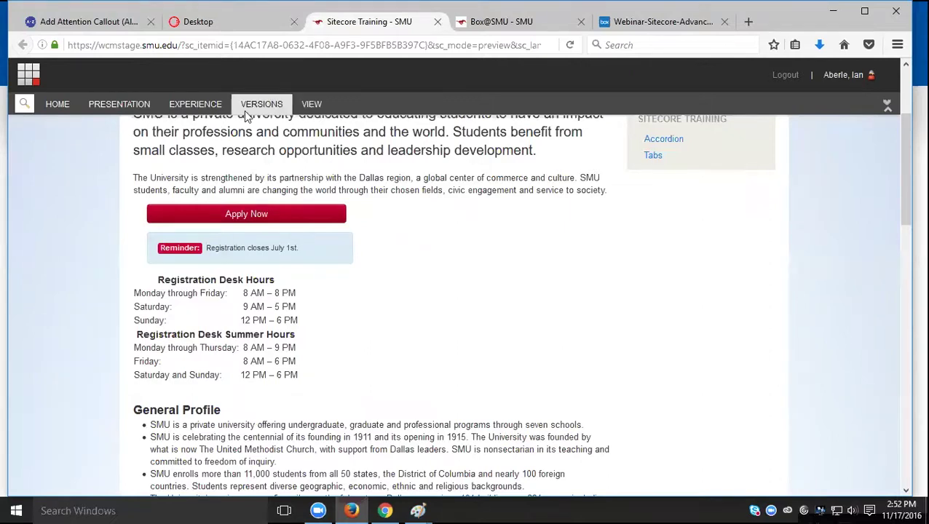
Step: Open the demo item's Body Content HTML and compare the Registration Desk Hours table markup with the table on the preview page
{"action": "left_click", "coordinate": [233, 29]}
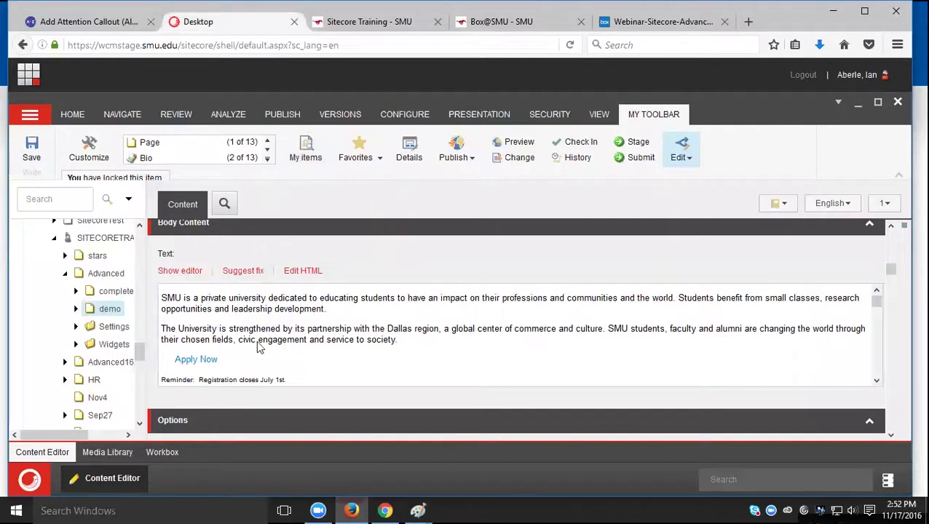
{"action": "left_click", "coordinate": [309, 272]}
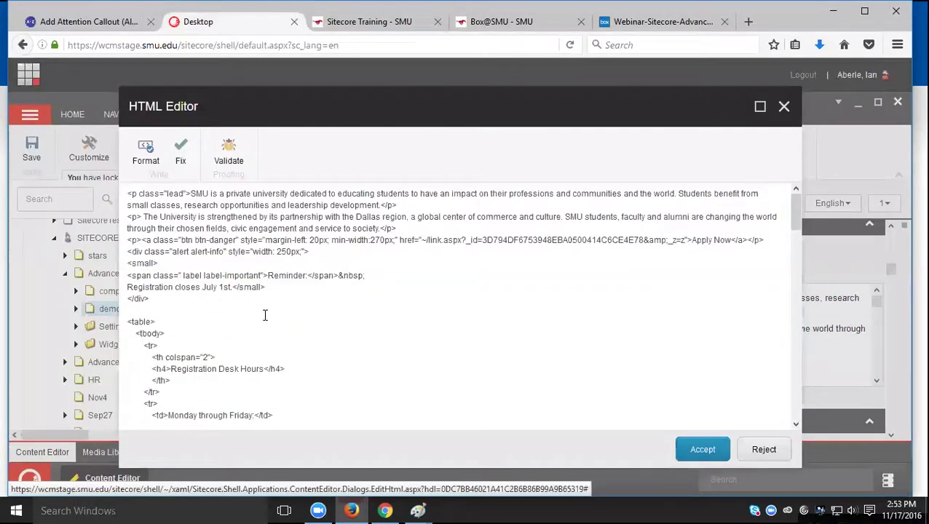
{"action": "scroll", "coordinate": [251, 321], "scroll_direction": "down", "scroll_amount": 2}
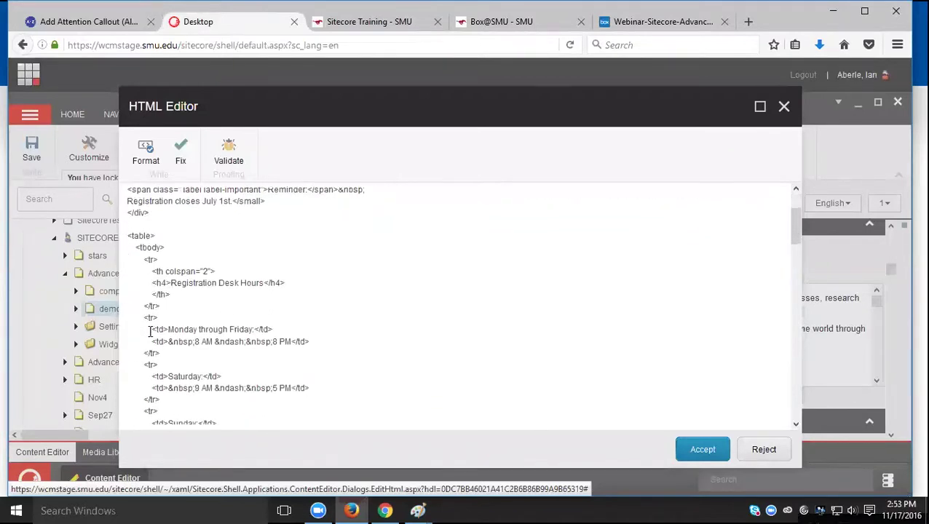
{"action": "left_click", "coordinate": [375, 24]}
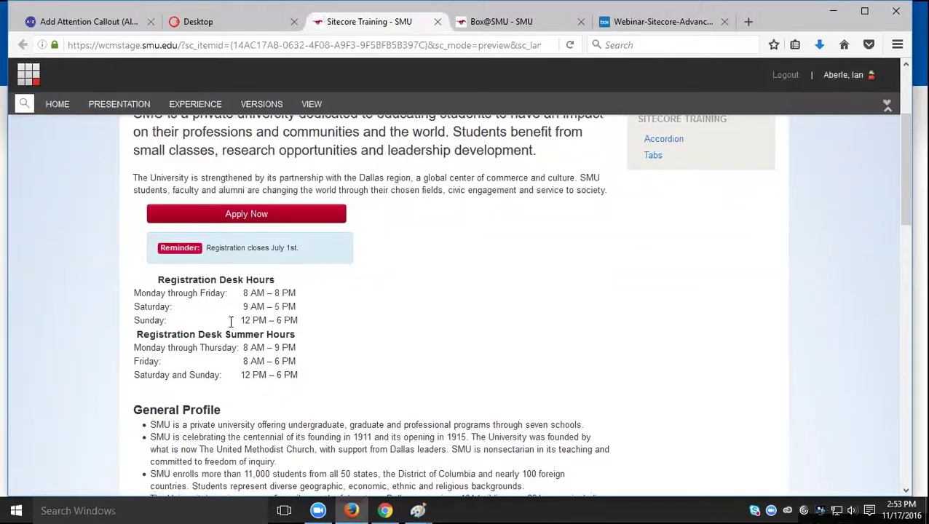
{"action": "left_click", "coordinate": [225, 24]}
{"action": "left_click", "coordinate": [122, 236]}
{"action": "left_click_drag", "start_coordinate": [124, 262], "coordinate": [140, 382]}
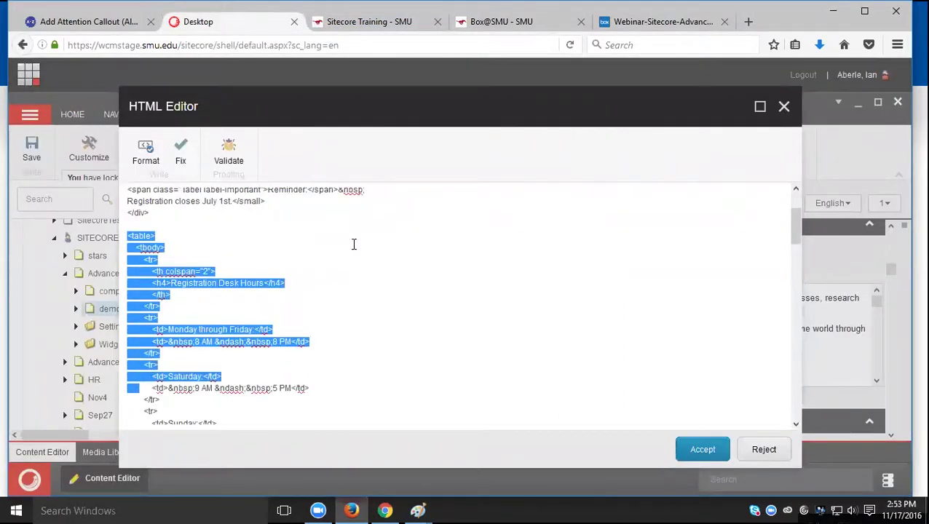
{"action": "left_click", "coordinate": [353, 244]}
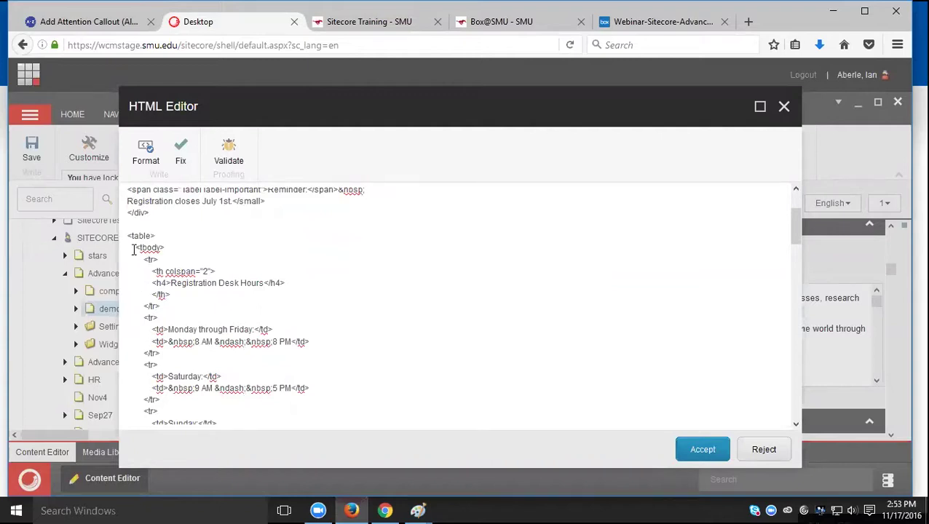
Step: Examine the table's heading and day rows down to its closing tag, and leave the HTML editor without keeping changes
{"action": "left_click_drag", "start_coordinate": [142, 259], "coordinate": [158, 295]}
{"action": "scroll", "coordinate": [248, 313], "scroll_direction": "down", "scroll_amount": 1}
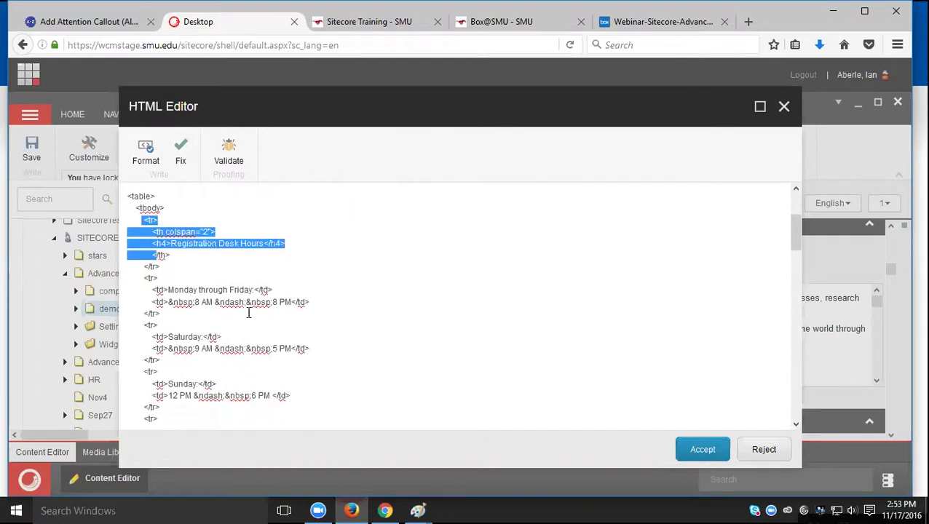
{"action": "scroll", "coordinate": [248, 313], "scroll_direction": "down", "scroll_amount": 1}
{"action": "left_click", "coordinate": [128, 242]}
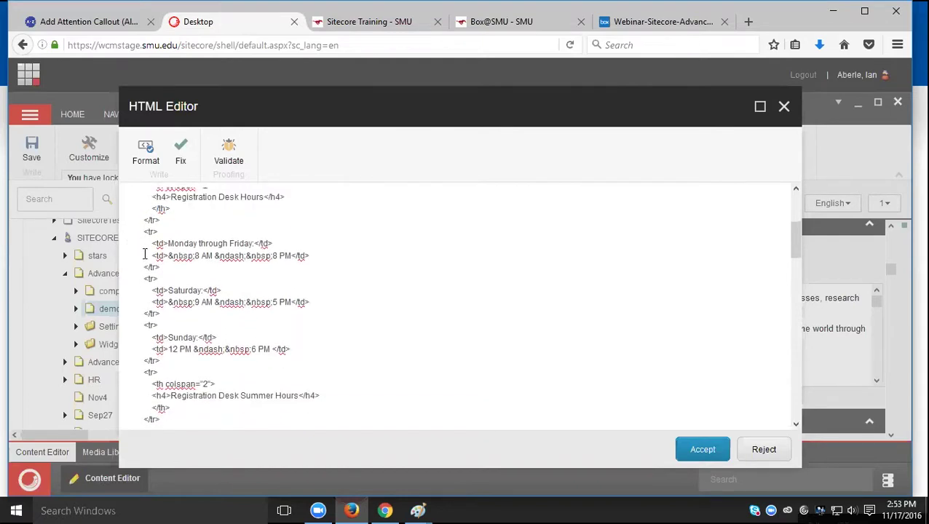
{"action": "scroll", "coordinate": [185, 320], "scroll_direction": "down", "scroll_amount": 3}
{"action": "scroll", "coordinate": [185, 320], "scroll_direction": "down", "scroll_amount": 2}
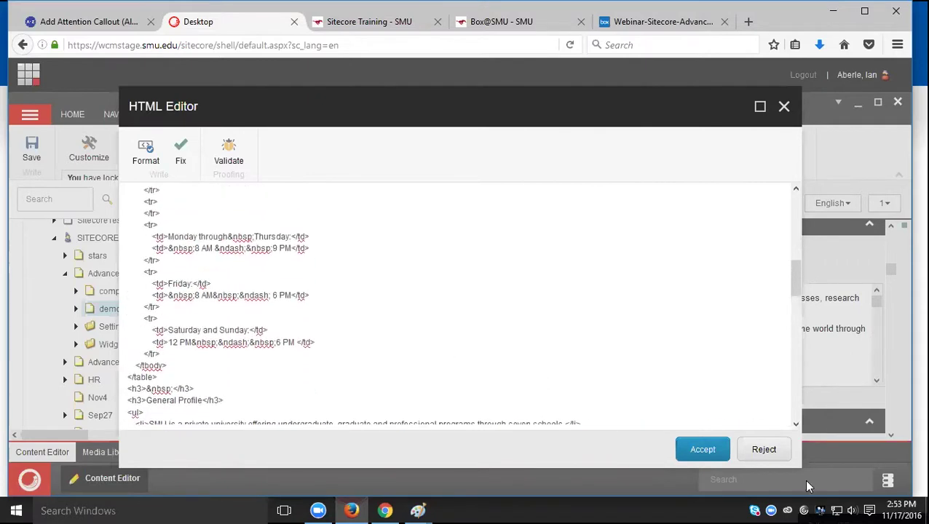
{"action": "left_click", "coordinate": [757, 450]}
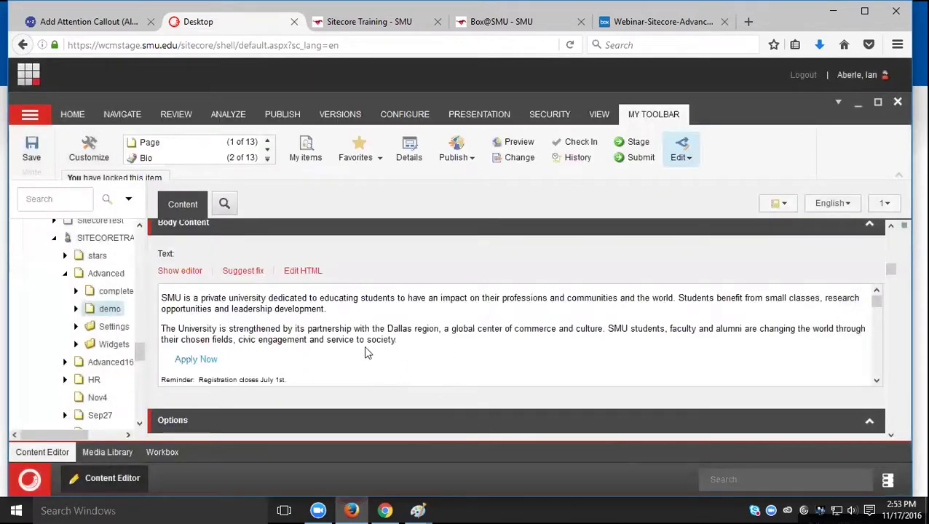
Step: Open the body content in the Rich Text Editor and bring up the table properties of the Registration Desk Hours table
{"action": "left_click", "coordinate": [191, 273]}
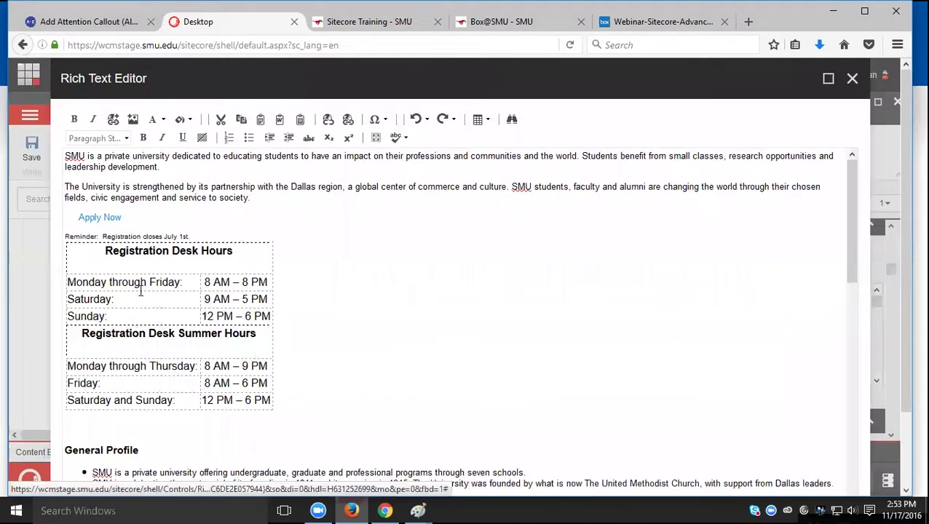
{"action": "left_click", "coordinate": [155, 267]}
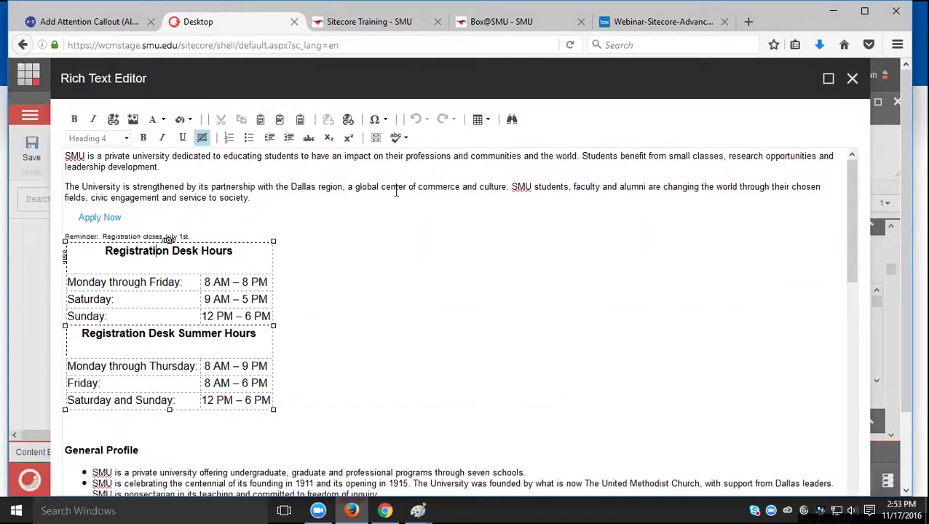
{"action": "left_click", "coordinate": [488, 120]}
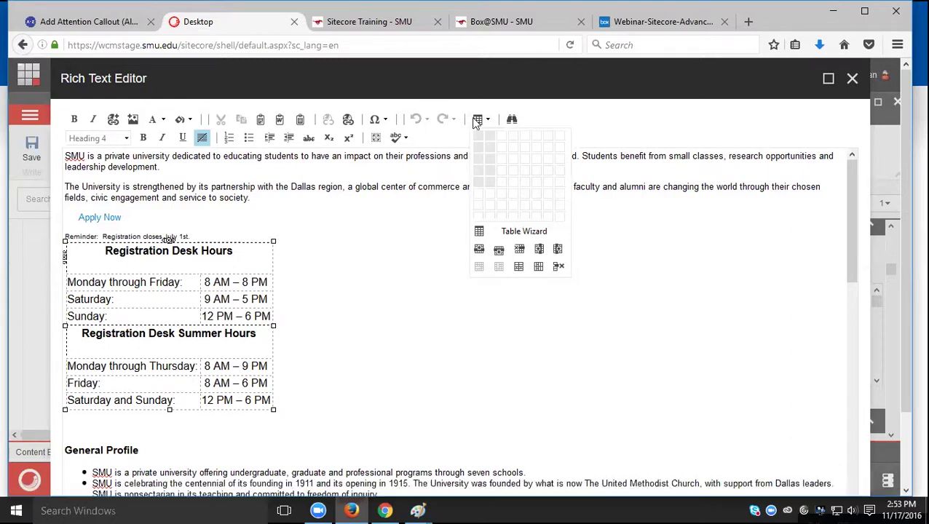
{"action": "left_click", "coordinate": [588, 110]}
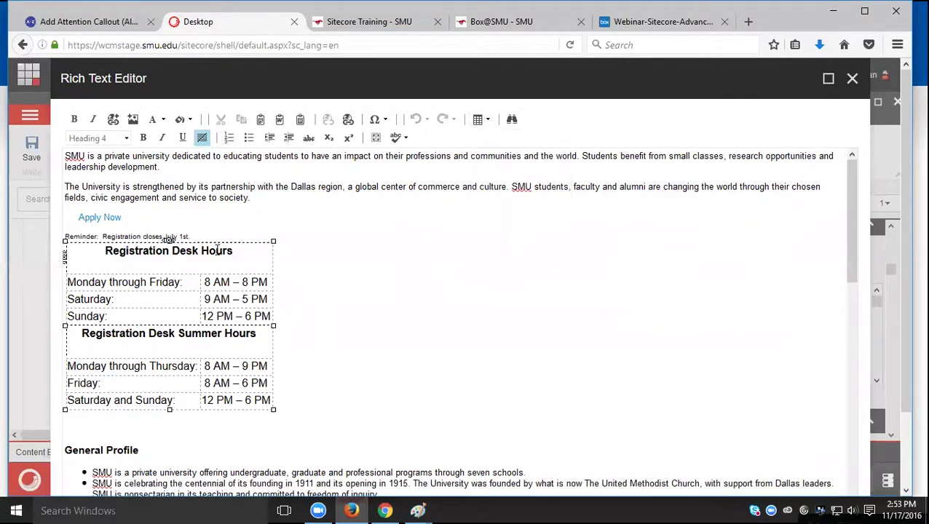
{"action": "right_click", "coordinate": [196, 253]}
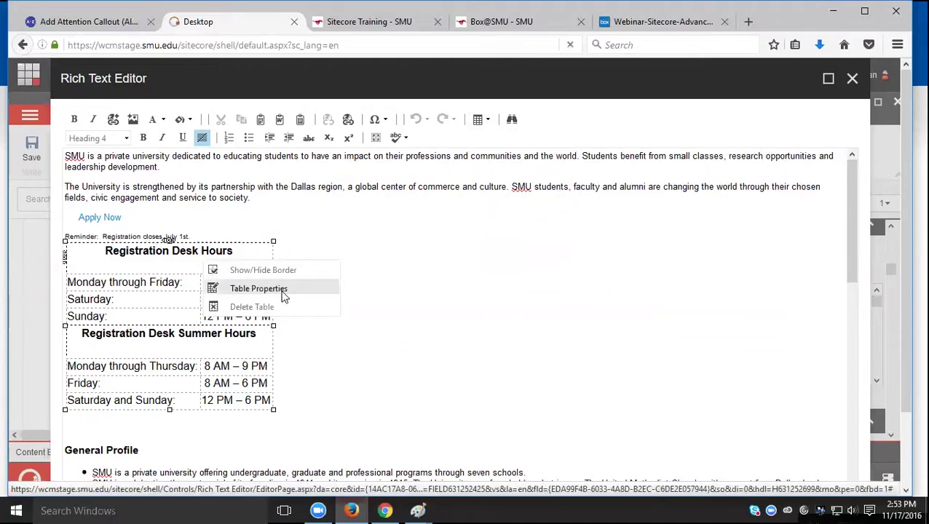
{"action": "left_click", "coordinate": [284, 295]}
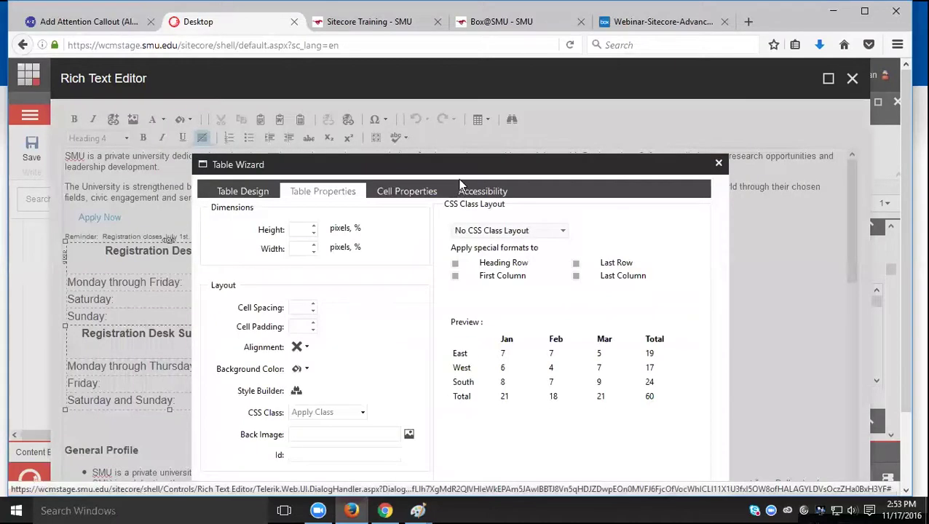
Step: Preview the telerik-reTable-1 and telerik-reTable-2 CSS class layouts for the table, and cancel out of the Table Wizard and Rich Text Editor
{"action": "left_click_drag", "start_coordinate": [460, 164], "coordinate": [468, 110]}
{"action": "left_click", "coordinate": [573, 179]}
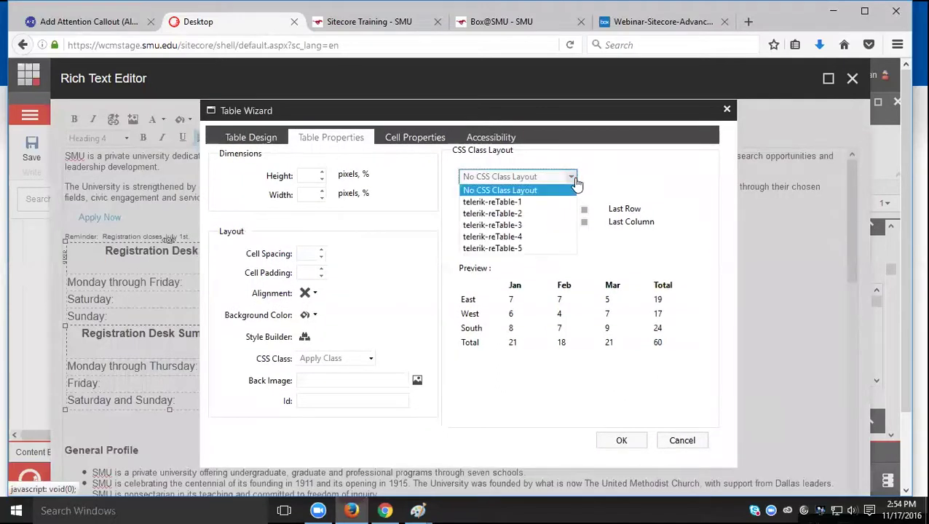
{"action": "left_click", "coordinate": [523, 203]}
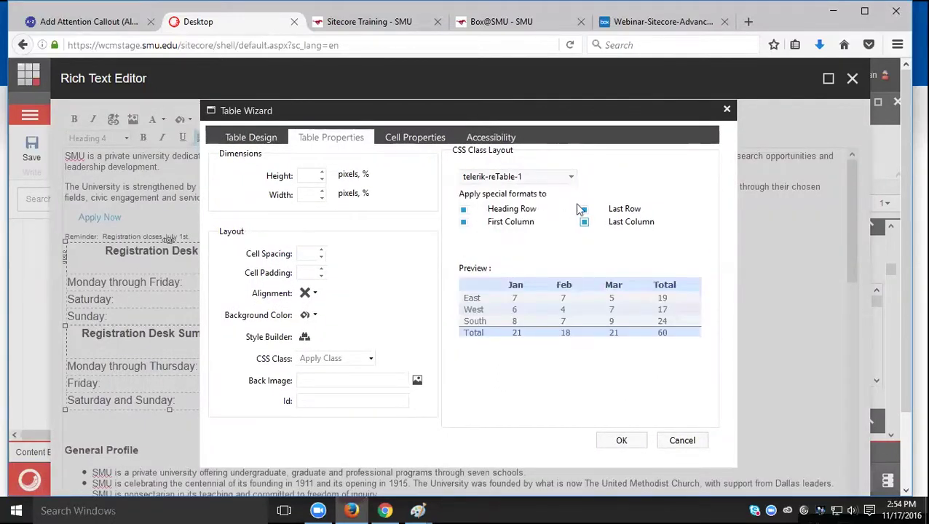
{"action": "left_click", "coordinate": [571, 177]}
{"action": "left_click", "coordinate": [523, 216]}
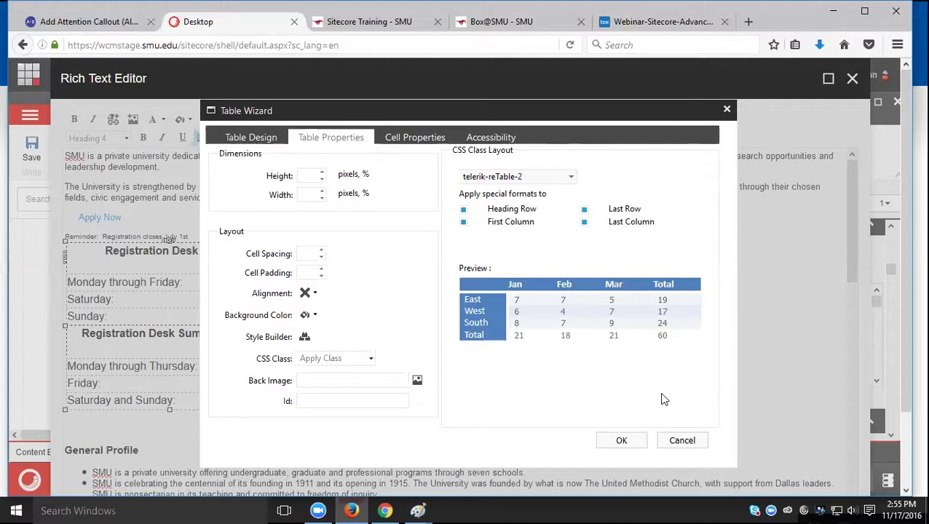
{"action": "left_click", "coordinate": [683, 442]}
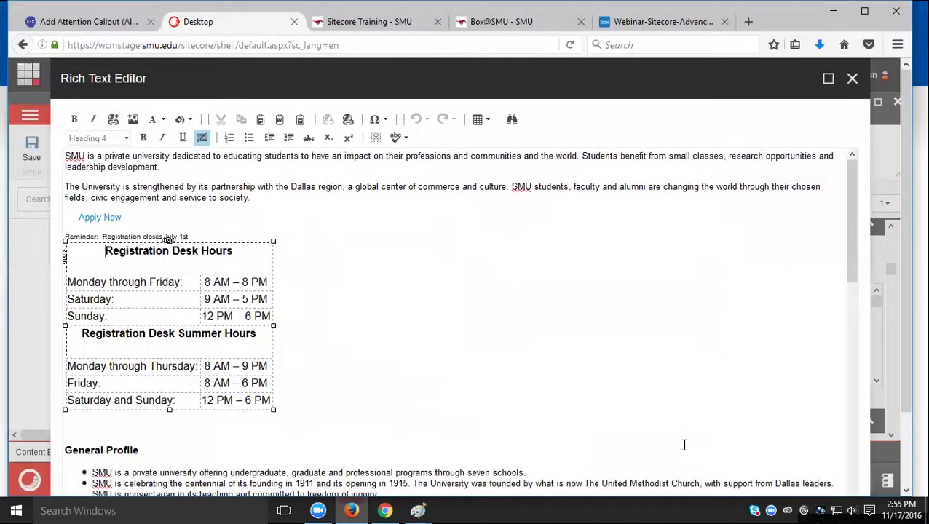
{"action": "left_click", "coordinate": [852, 78]}
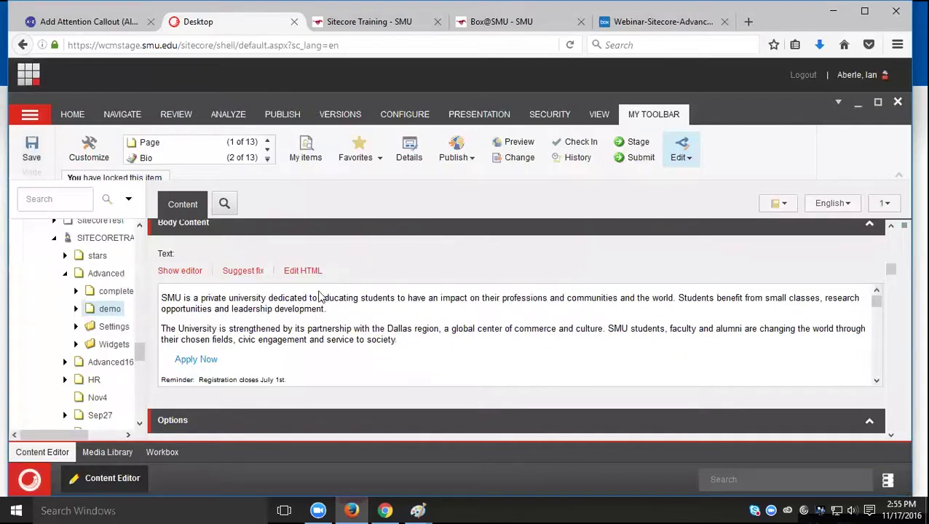
Step: In the Body Content HTML, add class="table" to the Registration Desk Hours table tag, accept the HTML, and save the demo item
{"action": "left_click", "coordinate": [304, 272]}
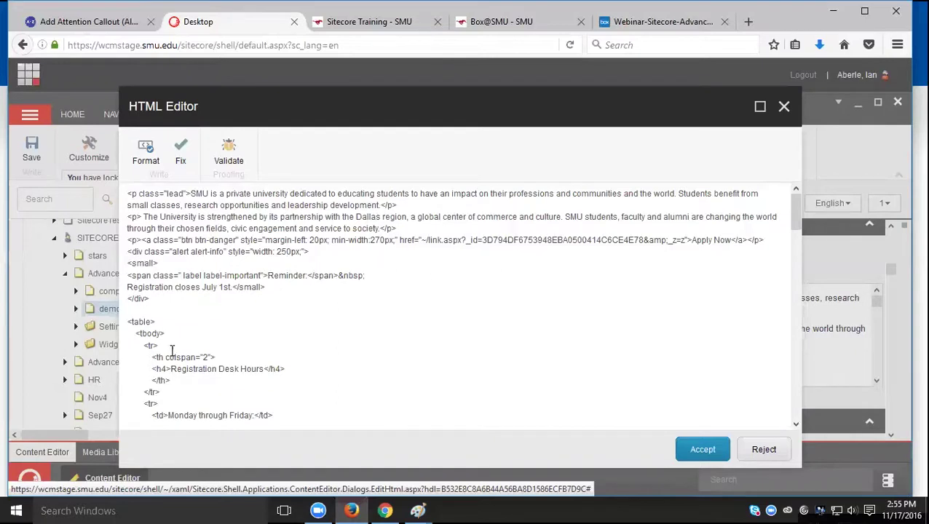
{"action": "left_click", "coordinate": [151, 321]}
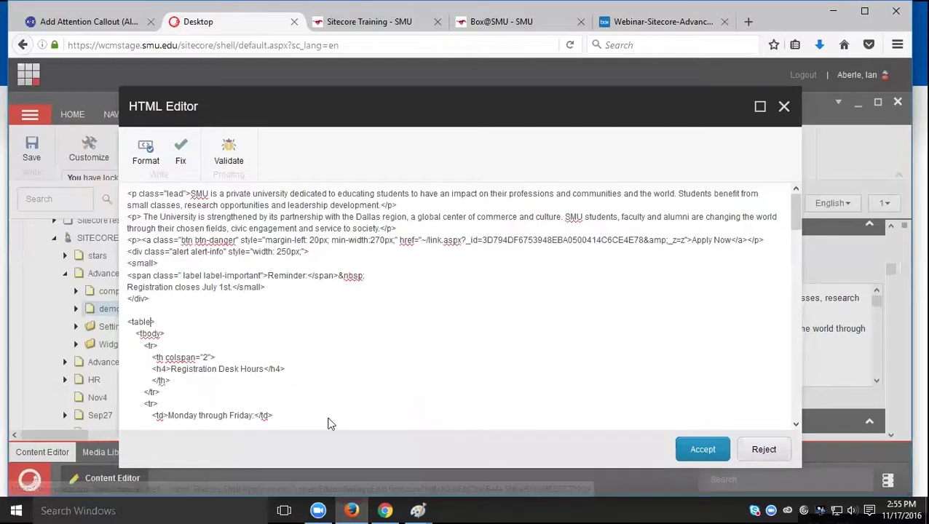
{"action": "type", "text": "class"}
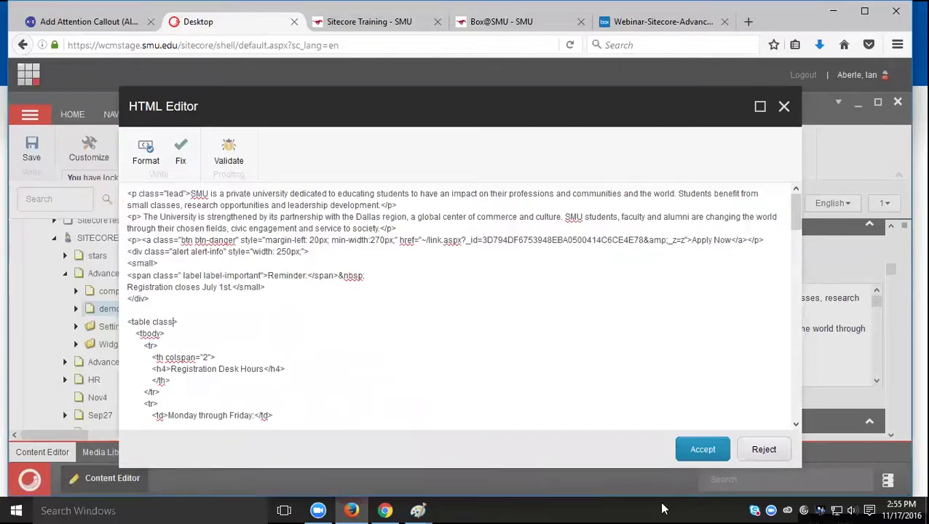
{"action": "type", "text": "=\"table\">"}
{"action": "left_click", "coordinate": [703, 455]}
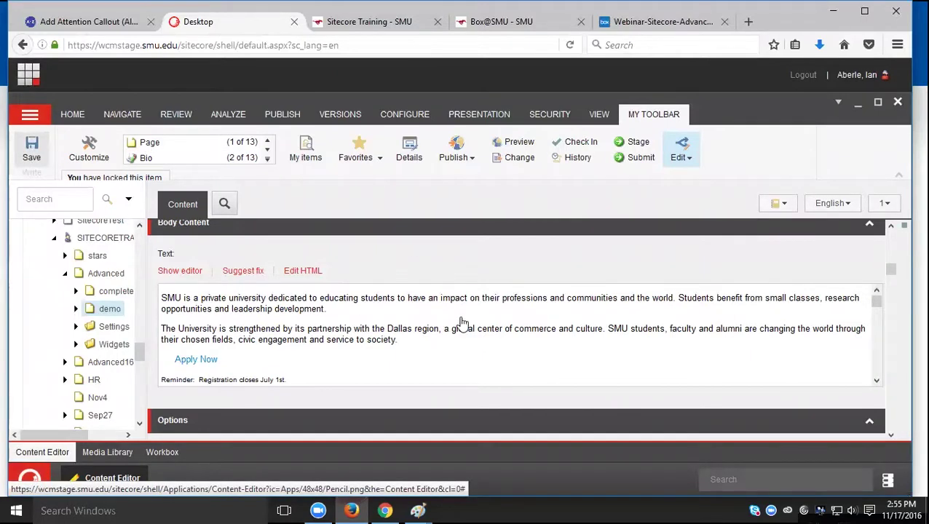
Step: Reload the Sitecore Training preview and check how the restyled hours table adapts when the browser window is narrowed to about half width
{"action": "left_click", "coordinate": [388, 26]}
{"action": "left_click", "coordinate": [568, 45]}
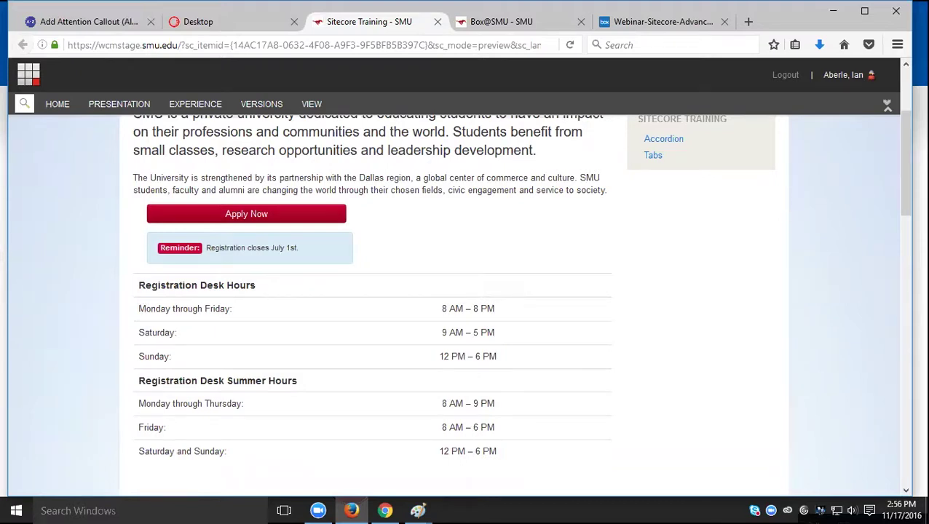
{"action": "left_click_drag", "start_coordinate": [912, 421], "coordinate": [496, 421]}
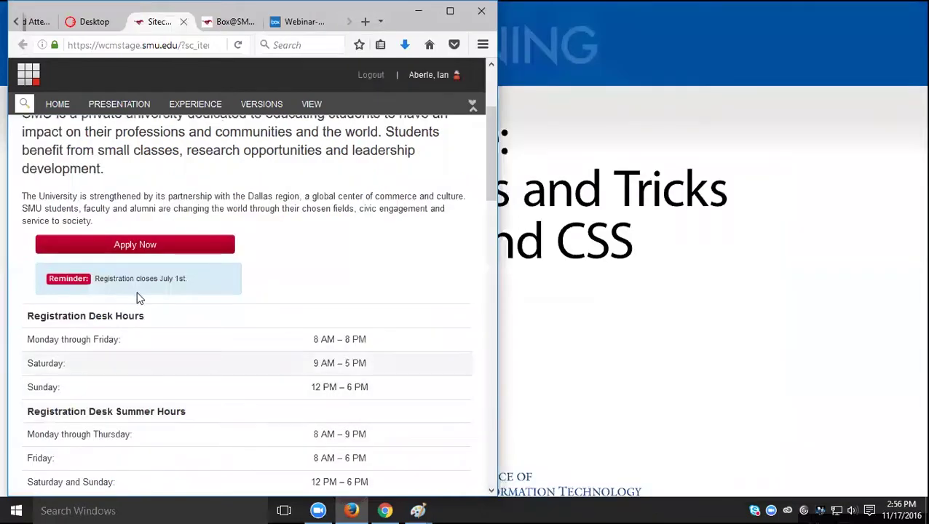
{"action": "scroll", "coordinate": [198, 374], "scroll_direction": "down", "scroll_amount": 4}
{"action": "scroll", "coordinate": [197, 373], "scroll_direction": "up", "scroll_amount": 4}
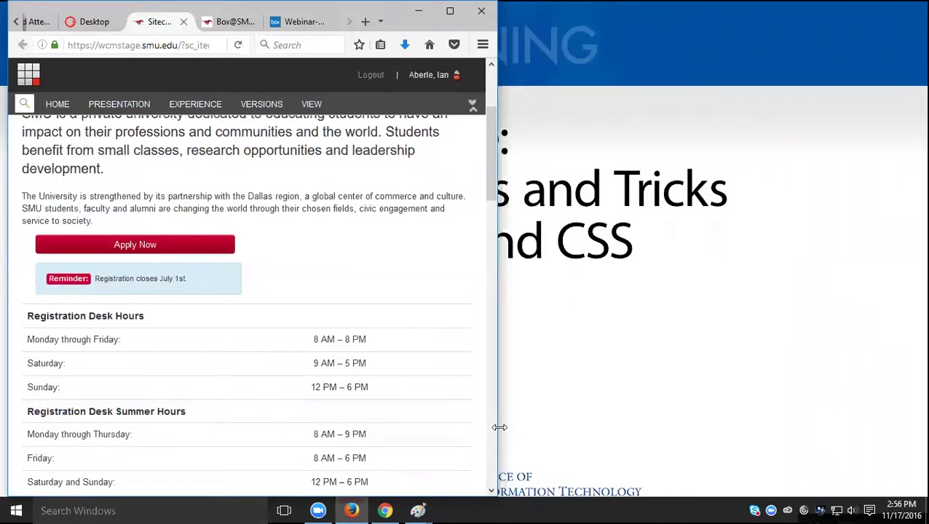
Step: Widen the browser window back out and, in the Body Content HTML, remove the inline margin and min-width style from the Apply Now link
{"action": "left_click_drag", "start_coordinate": [499, 427], "coordinate": [928, 422]}
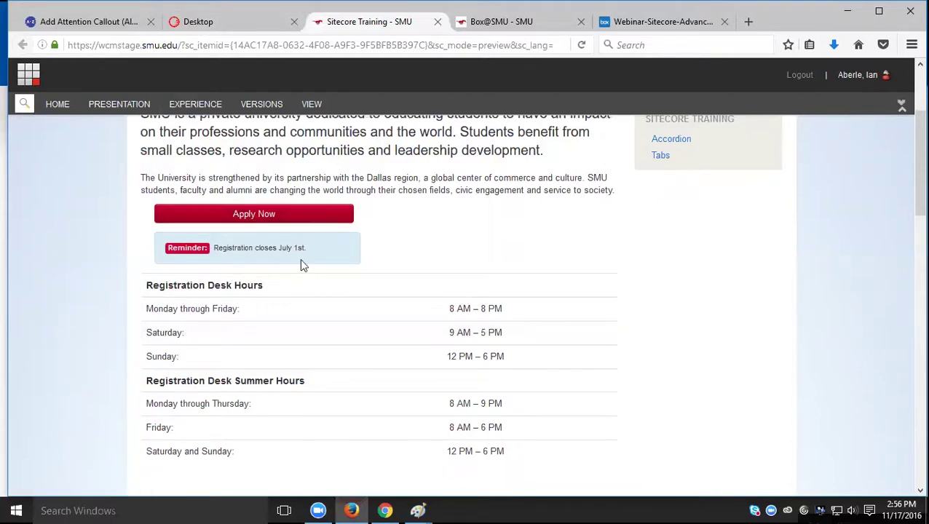
{"action": "left_click", "coordinate": [220, 21]}
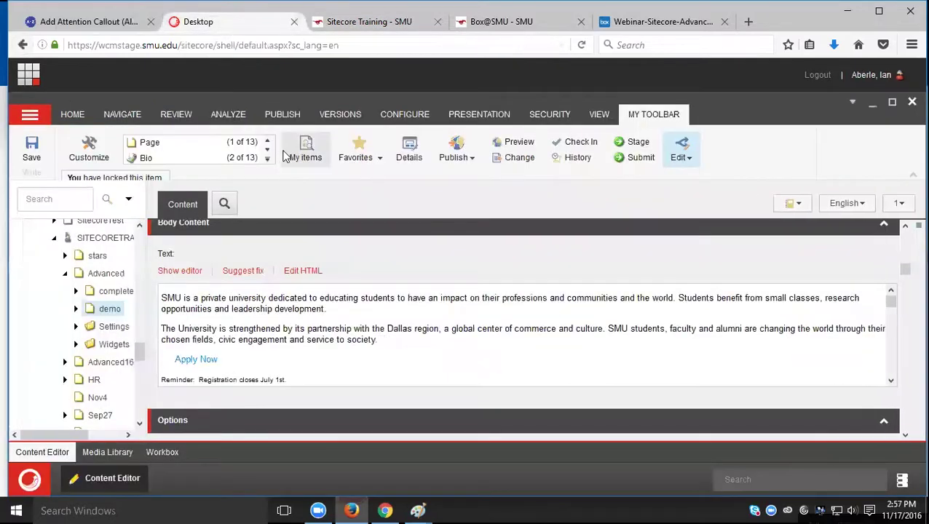
{"action": "left_click", "coordinate": [302, 271]}
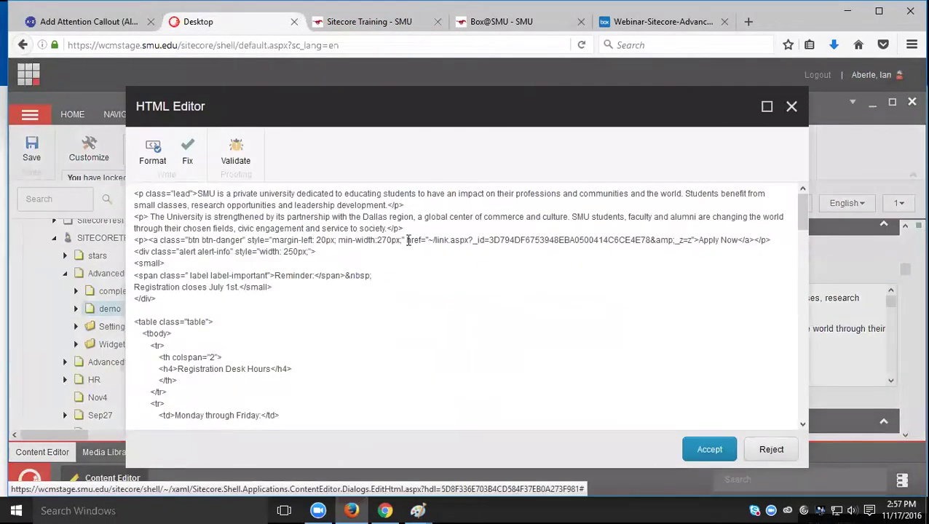
{"action": "left_click_drag", "start_coordinate": [402, 240], "coordinate": [248, 240]}
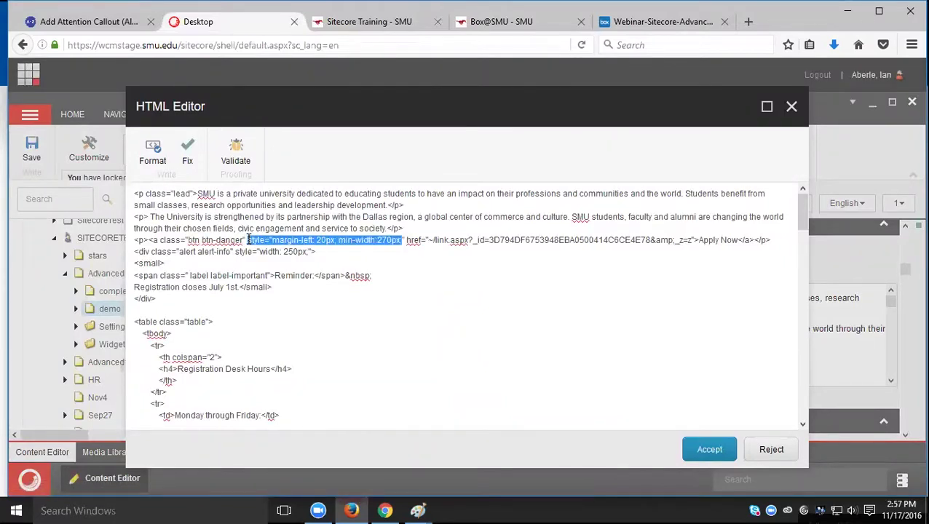
{"action": "key", "text": "Delete"}
{"action": "key", "text": "Delete"}
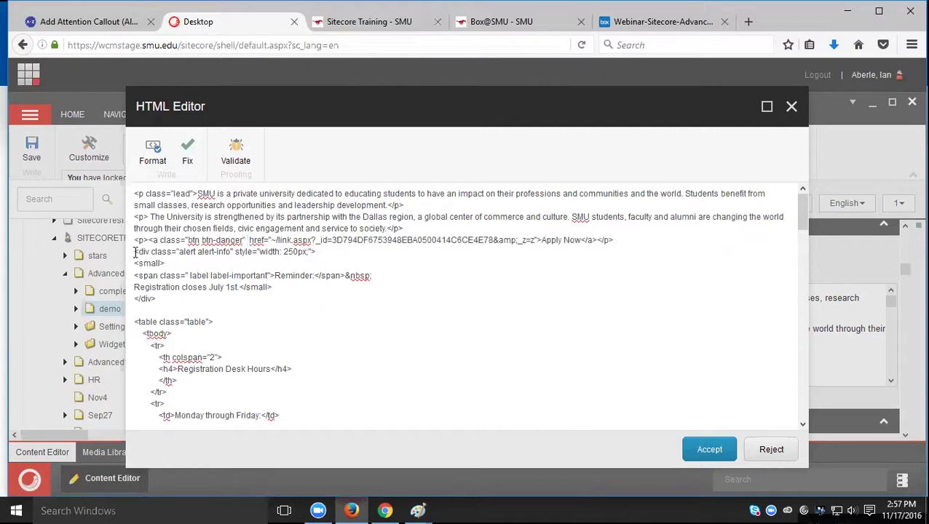
Step: Move the Reminder alert div directly below the lead paragraph, before the paragraph beginning "The University is strengthened"
{"action": "left_click_drag", "start_coordinate": [134, 252], "coordinate": [127, 310]}
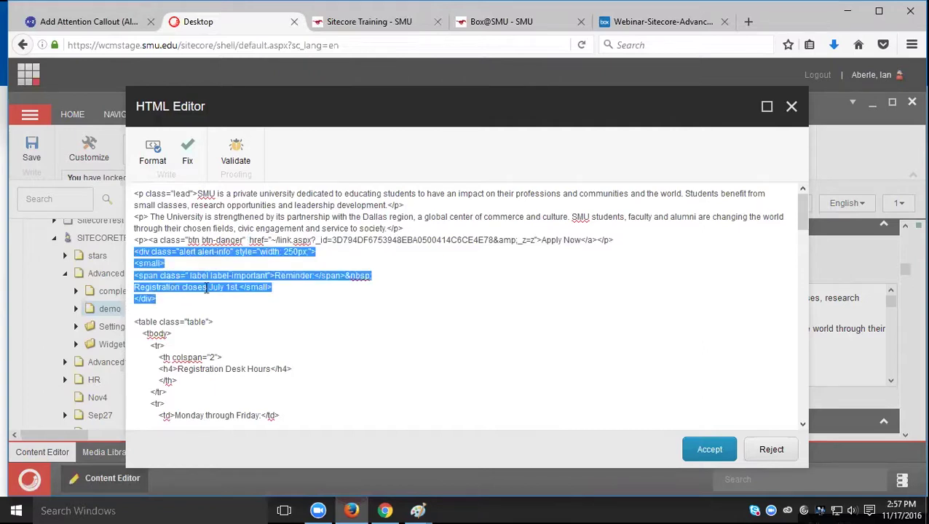
{"action": "key", "text": "ctrl+x"}
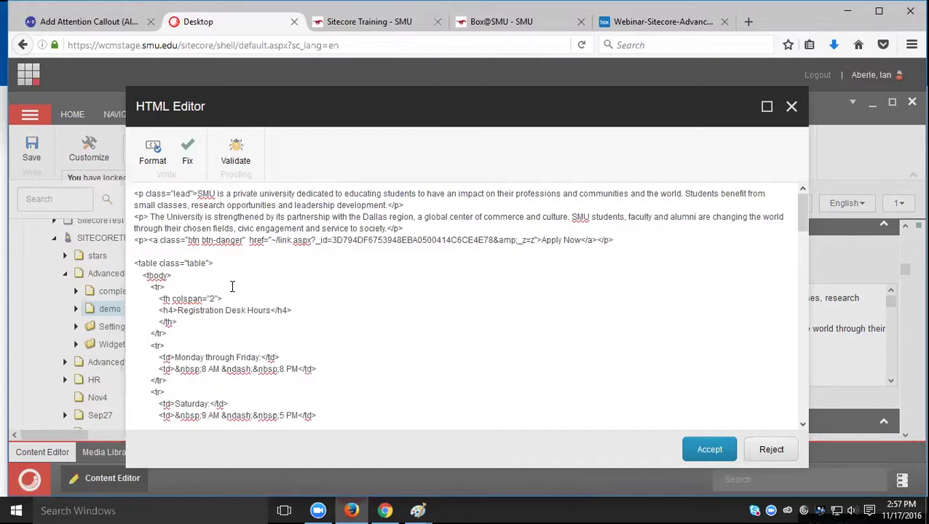
{"action": "scroll", "coordinate": [246, 268], "scroll_direction": "down", "scroll_amount": 4}
{"action": "scroll", "coordinate": [232, 287], "scroll_direction": "down", "scroll_amount": 4}
{"action": "scroll", "coordinate": [232, 287], "scroll_direction": "up", "scroll_amount": 6}
{"action": "scroll", "coordinate": [232, 287], "scroll_direction": "up", "scroll_amount": 1}
{"action": "key", "text": "ctrl+v"}
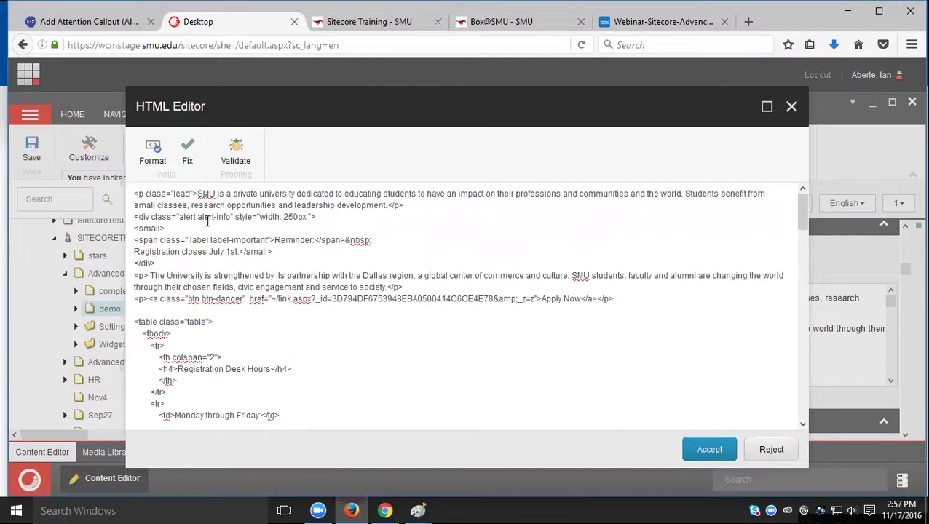
Step: Add the pull-right class to the Reminder alert div, accept the HTML, and save the demo item
{"action": "left_click", "coordinate": [230, 217]}
{"action": "type", "text": "p"}
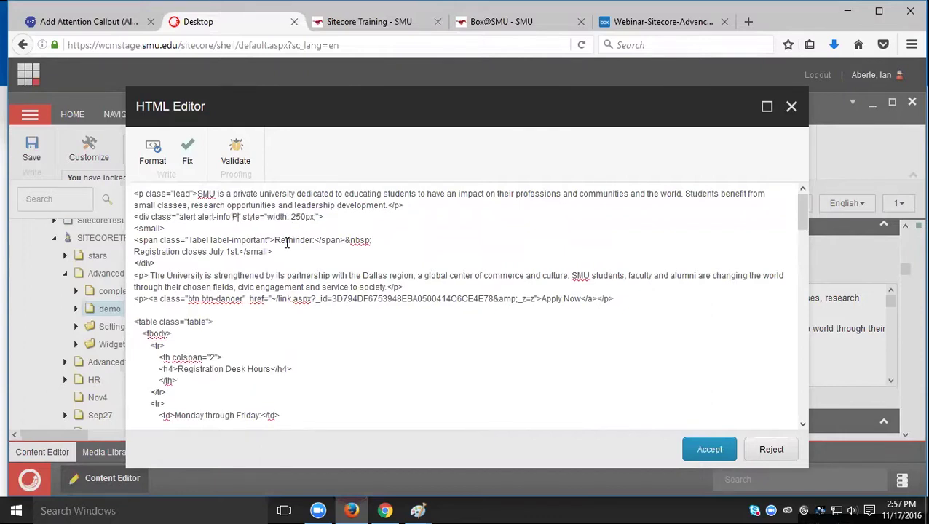
{"action": "type", "text": "ull-"}
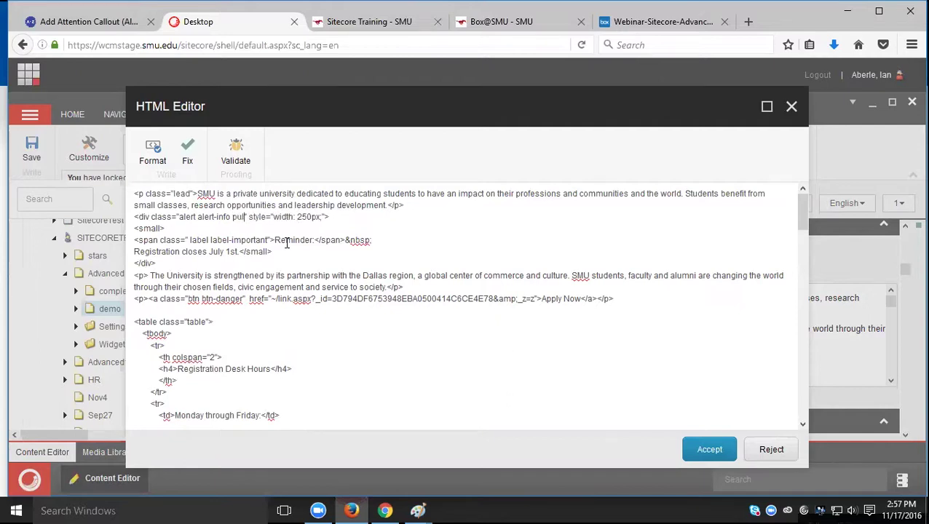
{"action": "type", "text": "right"}
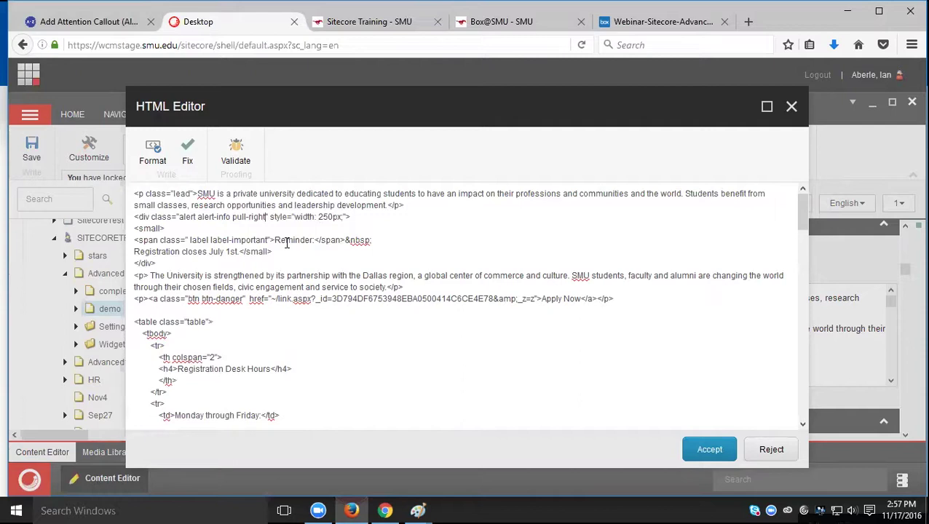
{"action": "left_click", "coordinate": [703, 450]}
{"action": "left_click", "coordinate": [32, 149]}
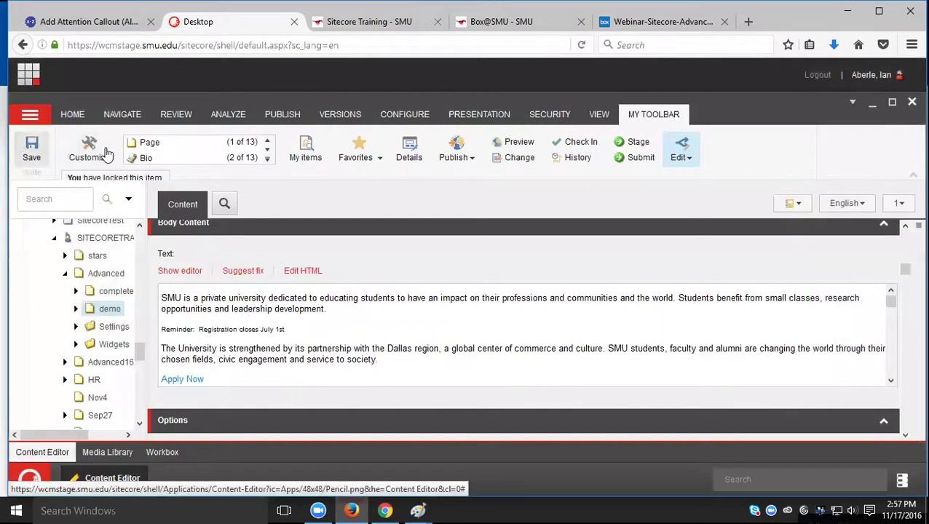
Step: Reload the Sitecore Training preview and examine the Reminder box's placement and the long text sections below the hours table
{"action": "left_click", "coordinate": [398, 26]}
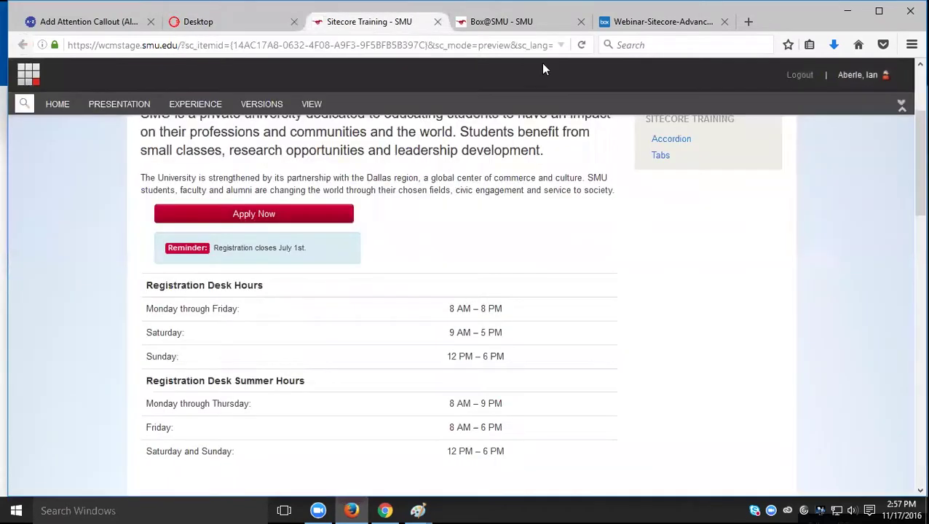
{"action": "left_click", "coordinate": [581, 46]}
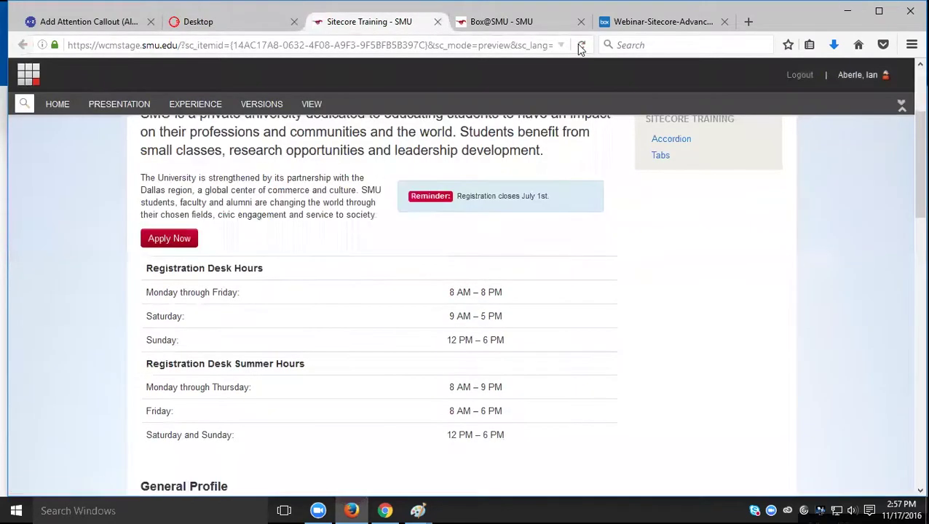
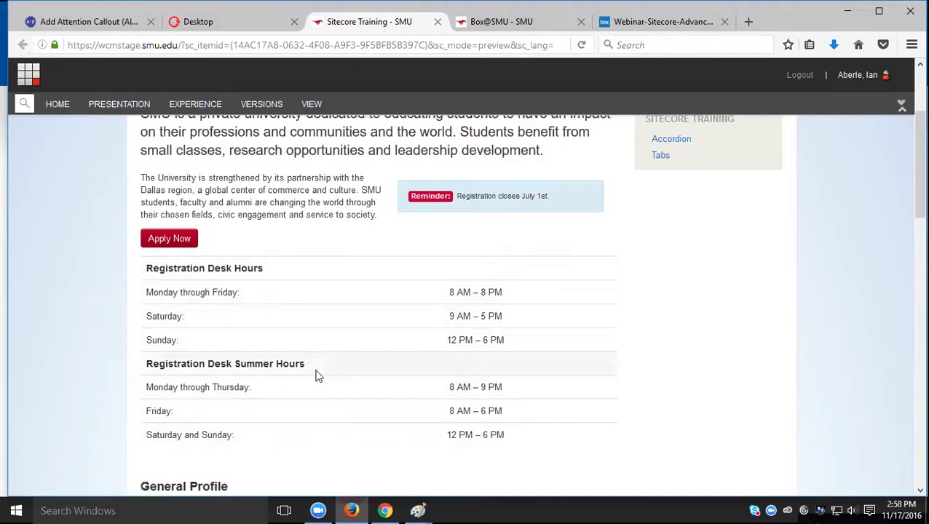
{"action": "scroll", "coordinate": [405, 292], "scroll_direction": "down", "scroll_amount": 5}
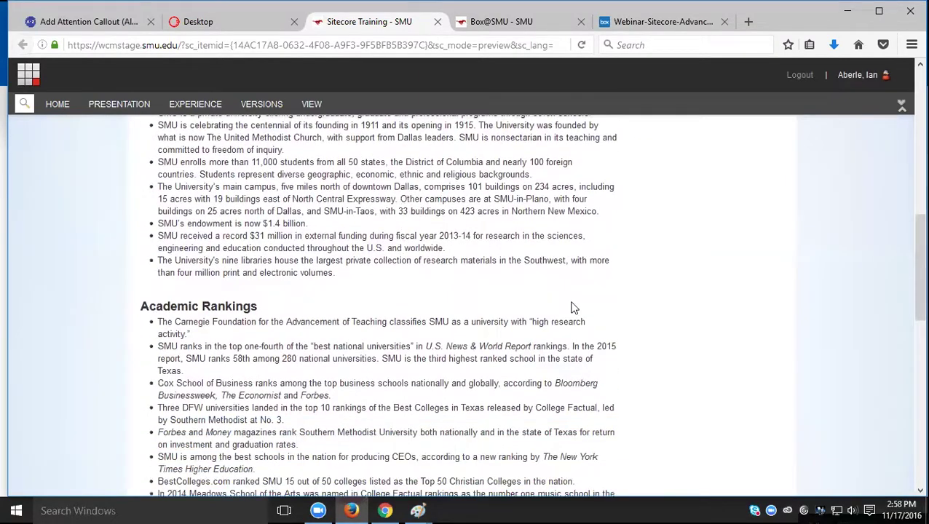
{"action": "scroll", "coordinate": [572, 307], "scroll_direction": "up", "scroll_amount": 3}
{"action": "scroll", "coordinate": [572, 306], "scroll_direction": "down", "scroll_amount": 3}
{"action": "scroll", "coordinate": [409, 223], "scroll_direction": "down", "scroll_amount": 2}
{"action": "scroll", "coordinate": [408, 223], "scroll_direction": "down", "scroll_amount": 8}
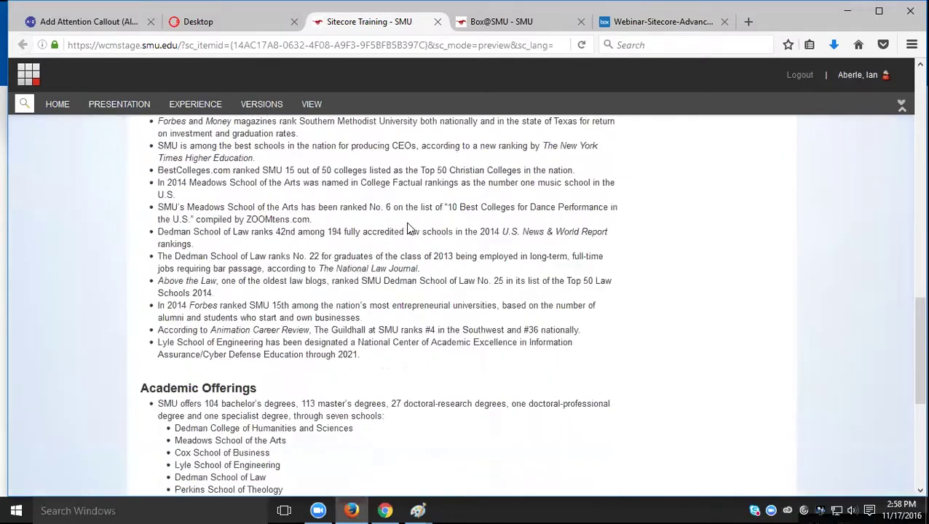
{"action": "scroll", "coordinate": [408, 223], "scroll_direction": "up", "scroll_amount": 12}
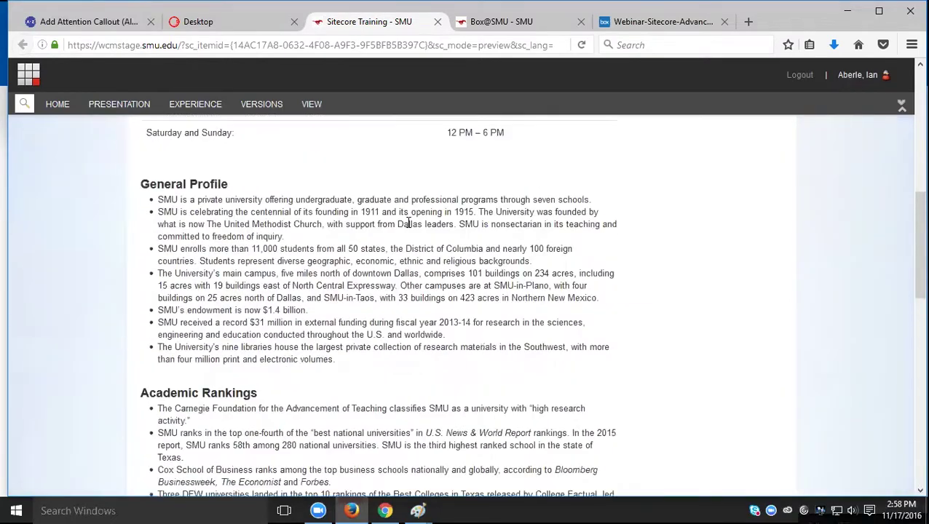
{"action": "scroll", "coordinate": [408, 228], "scroll_direction": "down", "scroll_amount": 4}
Step: Preview the complete item from the Content Editor and open its Accordion example page
{"action": "left_click", "coordinate": [231, 28]}
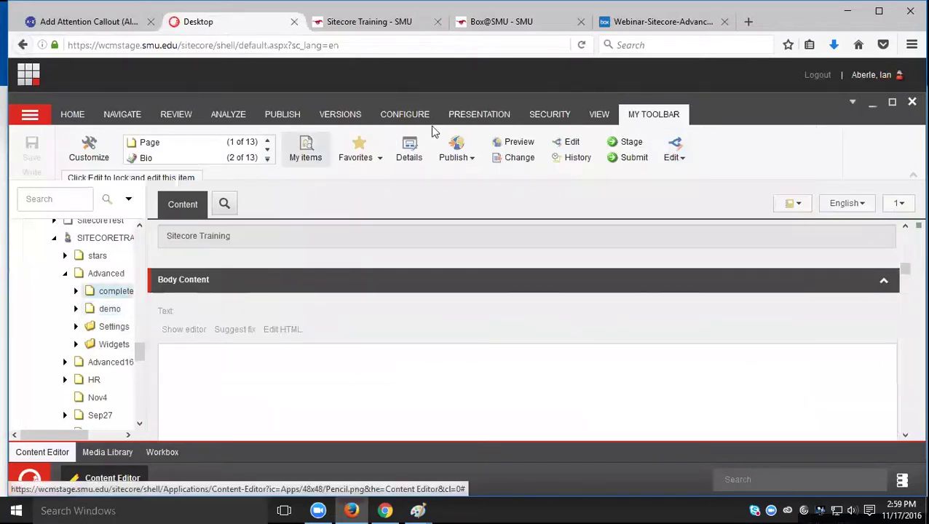
{"action": "left_click", "coordinate": [501, 141]}
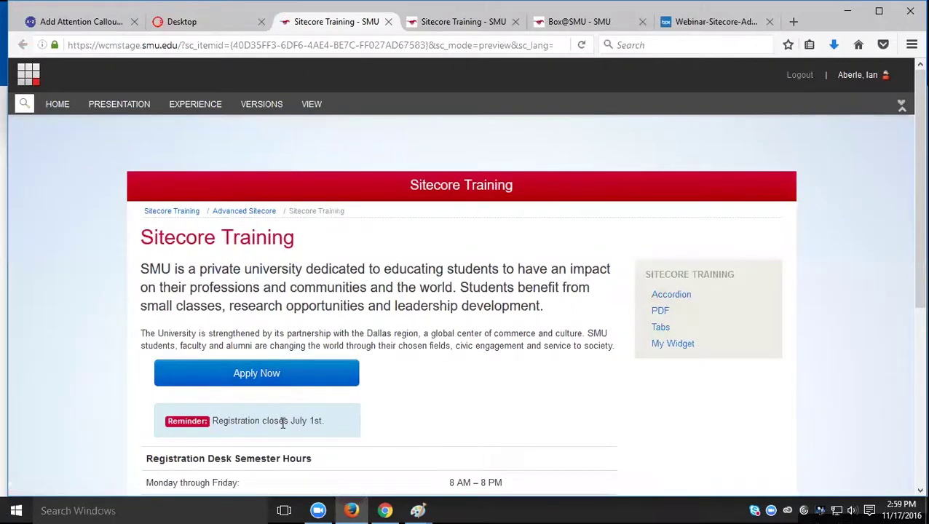
{"action": "left_click", "coordinate": [684, 300]}
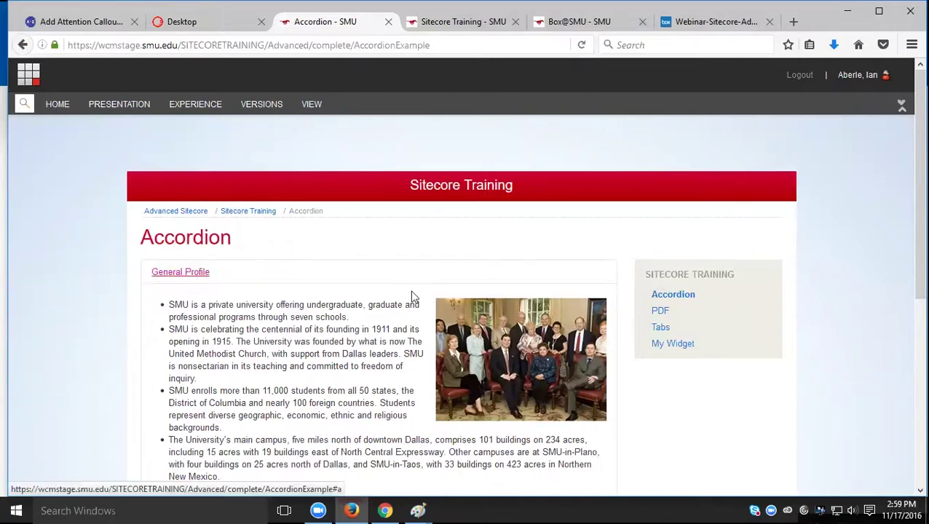
Step: Try the General Profile and Academic Rankings accordion headings and examine how the page's sections are laid out
{"action": "scroll", "coordinate": [425, 309], "scroll_direction": "down", "scroll_amount": 3}
{"action": "scroll", "coordinate": [415, 283], "scroll_direction": "up", "scroll_amount": 3}
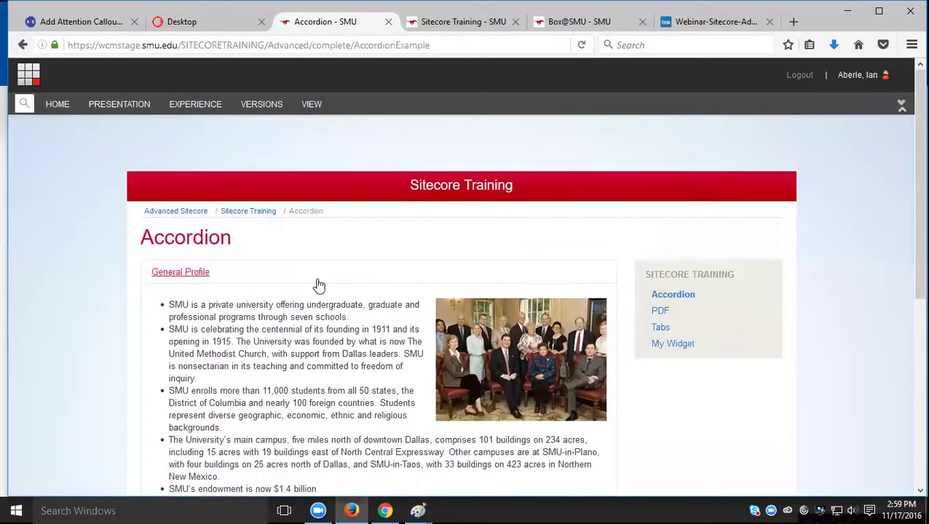
{"action": "left_click", "coordinate": [318, 278]}
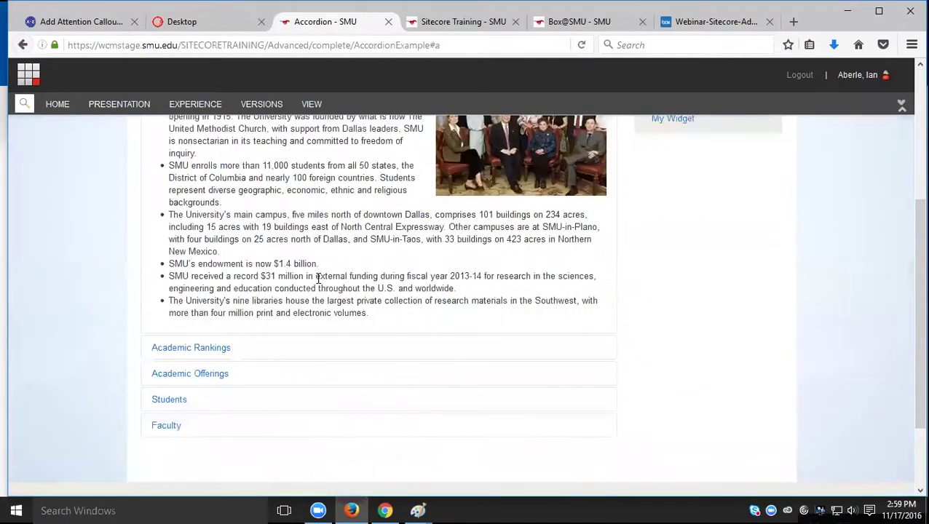
{"action": "left_click", "coordinate": [296, 350]}
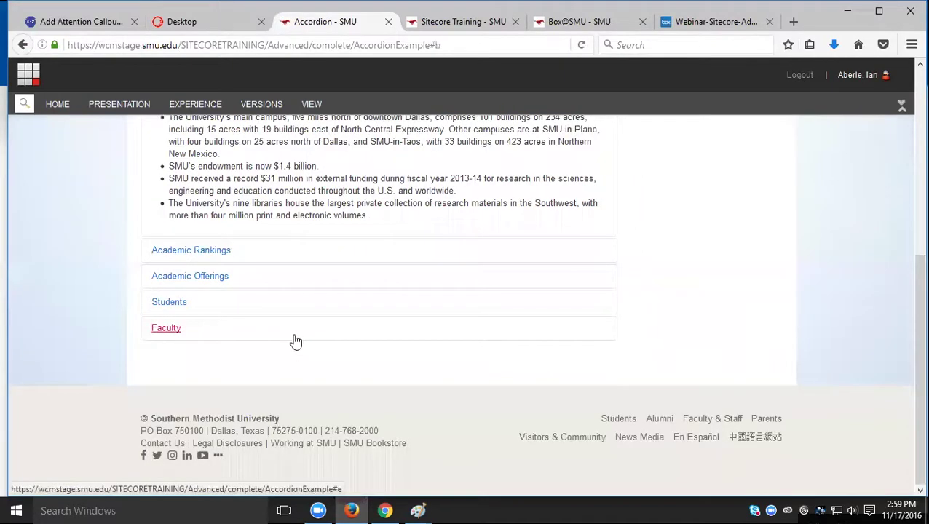
{"action": "scroll", "coordinate": [472, 278], "scroll_direction": "up", "scroll_amount": 4}
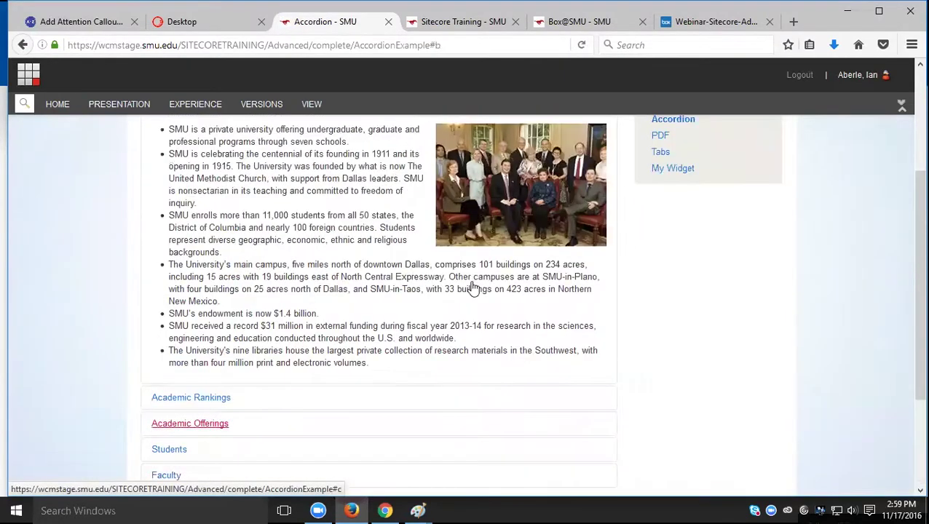
{"action": "scroll", "coordinate": [473, 286], "scroll_direction": "down", "scroll_amount": 3}
{"action": "scroll", "coordinate": [474, 290], "scroll_direction": "up", "scroll_amount": 3}
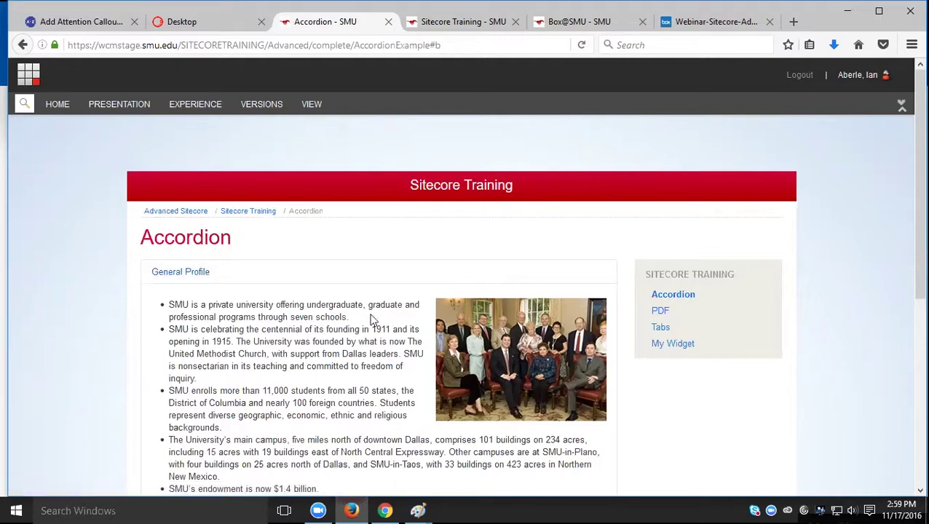
{"action": "scroll", "coordinate": [295, 305], "scroll_direction": "down", "scroll_amount": 5}
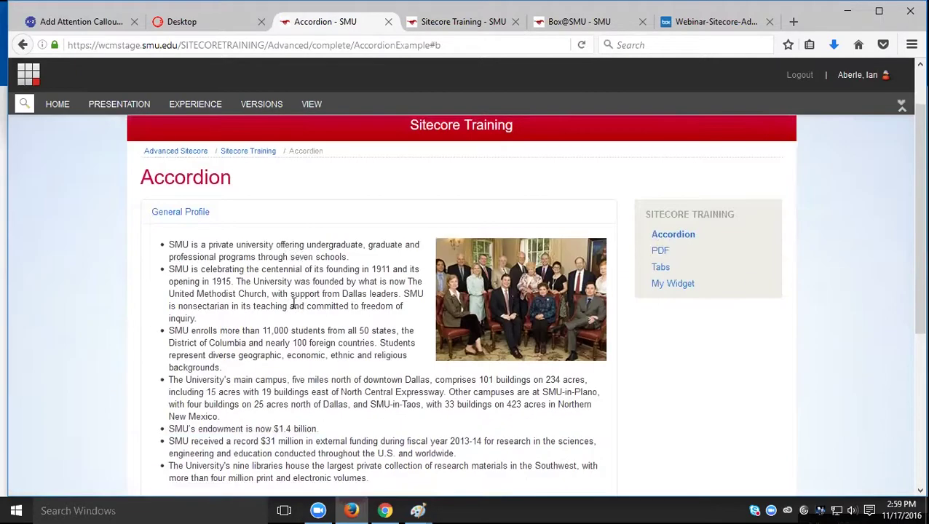
{"action": "scroll", "coordinate": [340, 304], "scroll_direction": "up", "scroll_amount": 5}
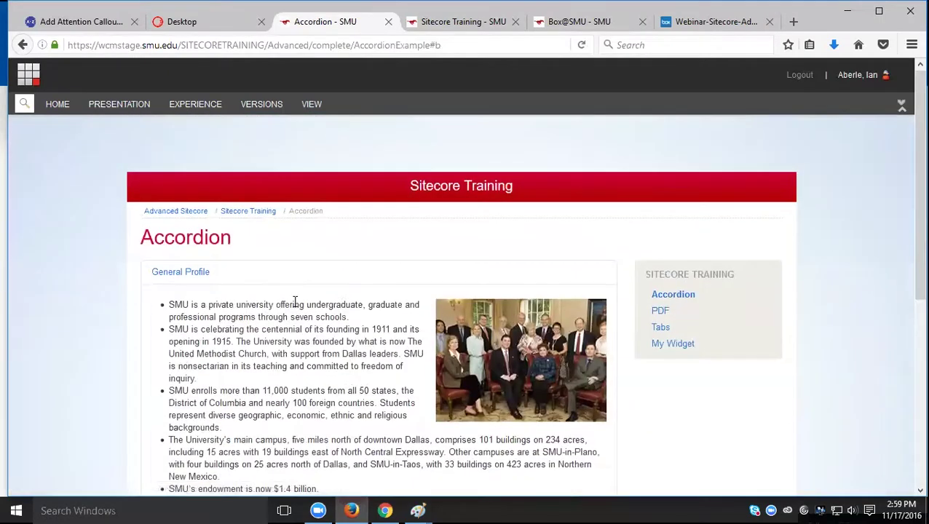
{"action": "scroll", "coordinate": [336, 391], "scroll_direction": "down", "scroll_amount": 2}
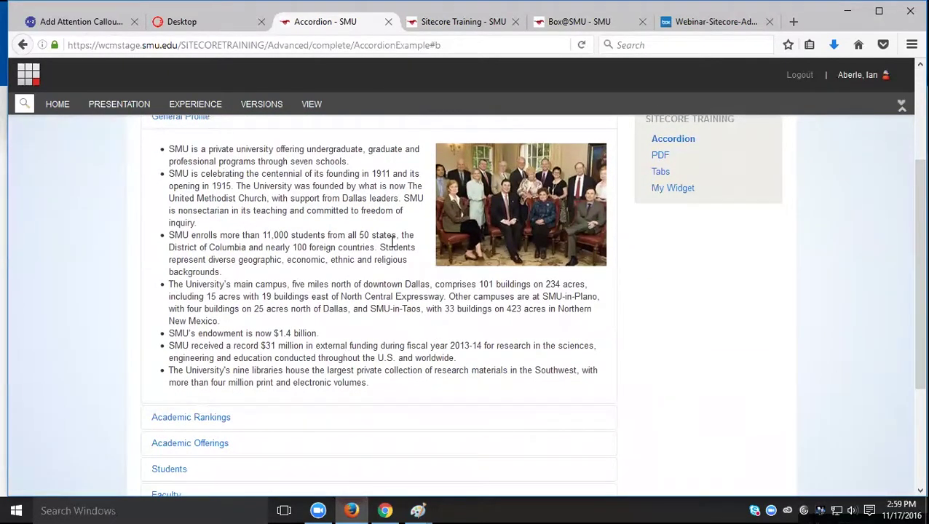
{"action": "scroll", "coordinate": [284, 283], "scroll_direction": "up", "scroll_amount": 2}
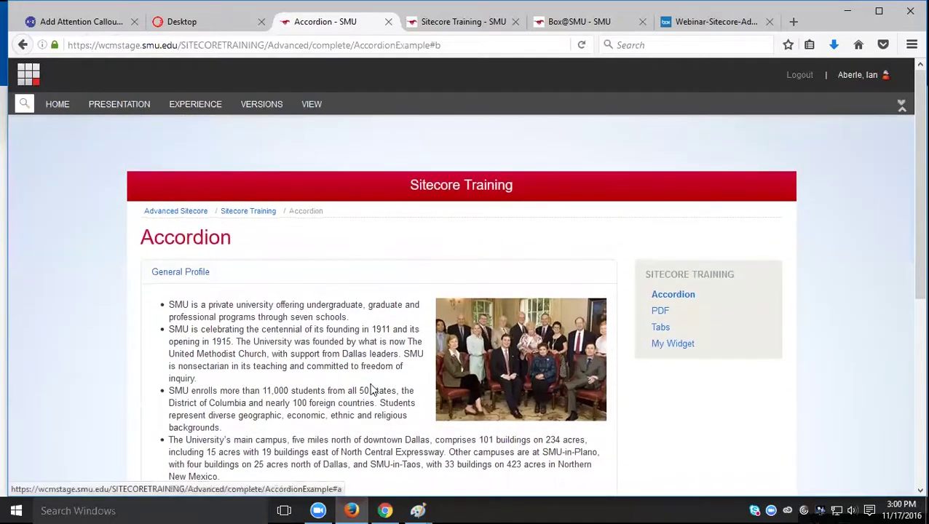
Step: Examine the tabbed layout of the Tabs example page, and reopen a fresh preview of the complete item
{"action": "left_click", "coordinate": [660, 328]}
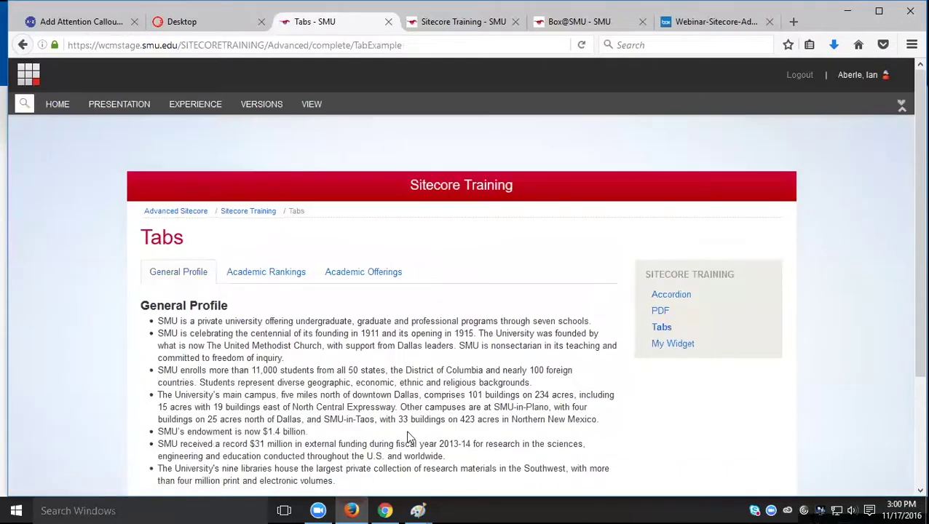
{"action": "scroll", "coordinate": [408, 437], "scroll_direction": "down", "scroll_amount": 1}
{"action": "scroll", "coordinate": [410, 437], "scroll_direction": "down", "scroll_amount": 1}
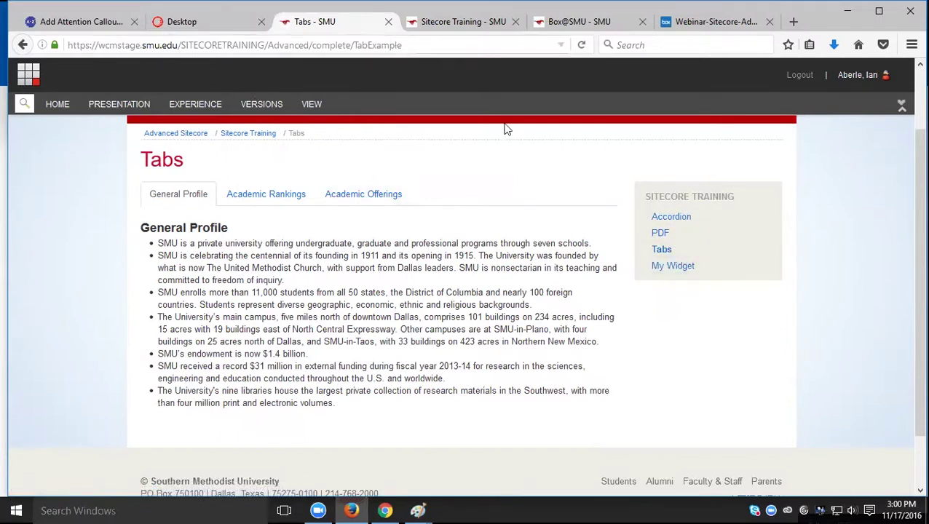
{"action": "left_click", "coordinate": [664, 255]}
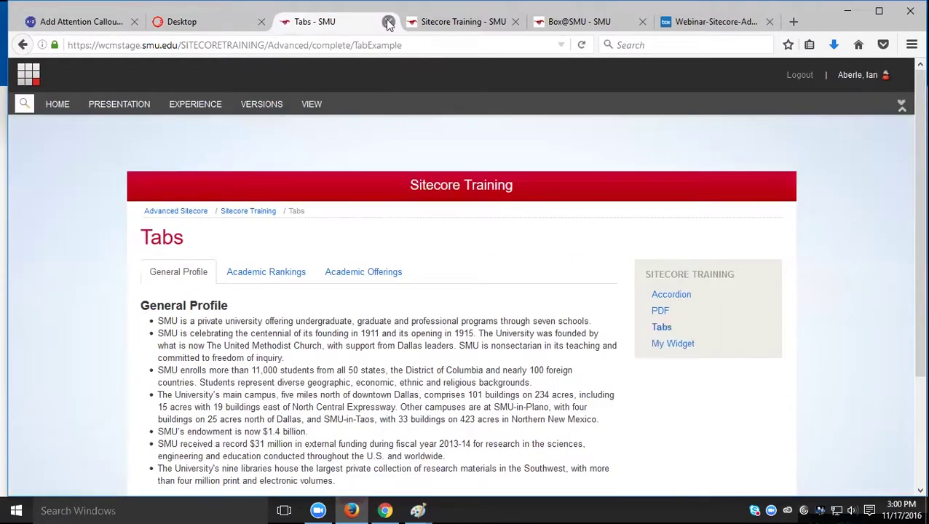
{"action": "left_click", "coordinate": [389, 22]}
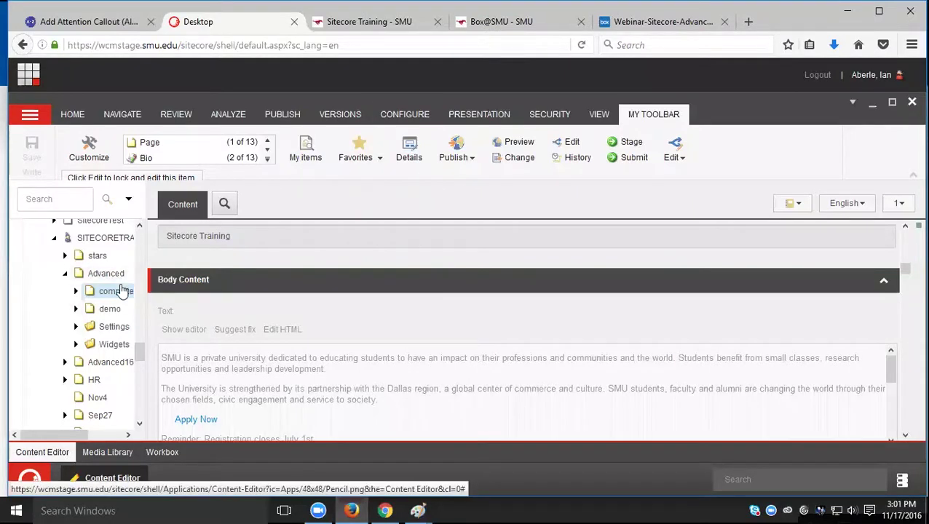
{"action": "left_click", "coordinate": [512, 142]}
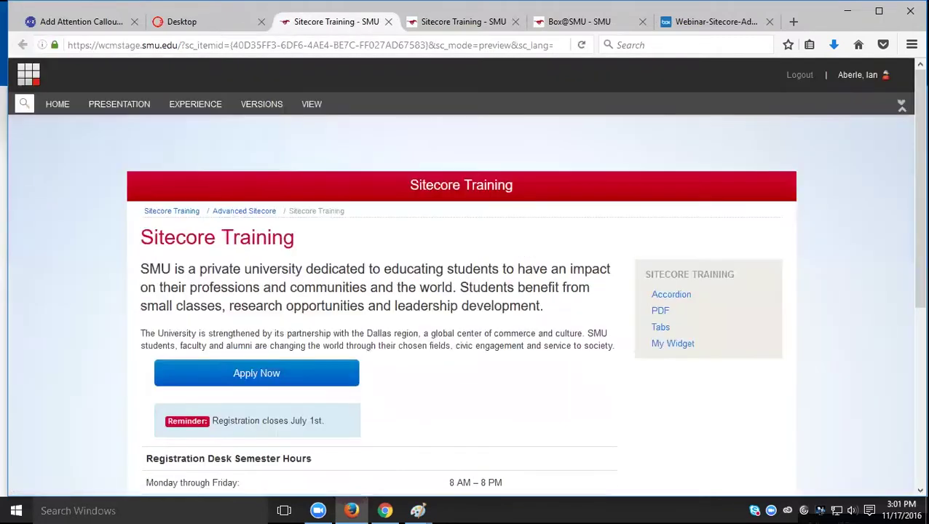
Step: Examine the item ID in the Sitecore Training preview's address, and open the page at its regular /SITECORETRAINING/Advanced/complete path
{"action": "left_click", "coordinate": [417, 47]}
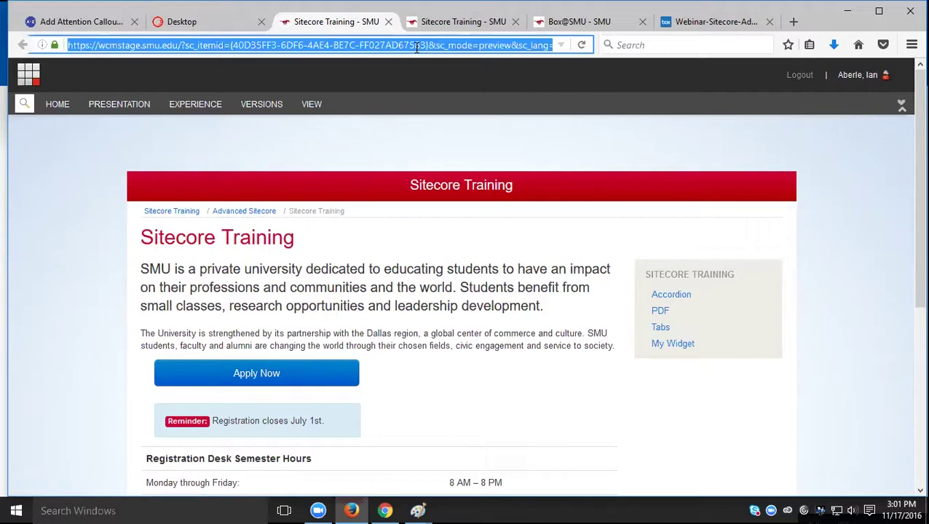
{"action": "left_click", "coordinate": [234, 45]}
{"action": "left_click_drag", "start_coordinate": [238, 45], "coordinate": [424, 48]}
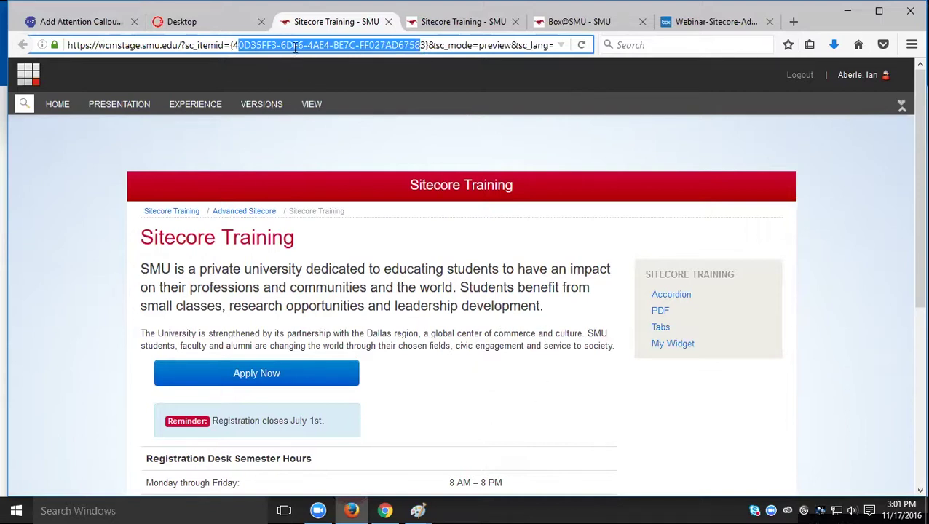
{"action": "left_click", "coordinate": [390, 45]}
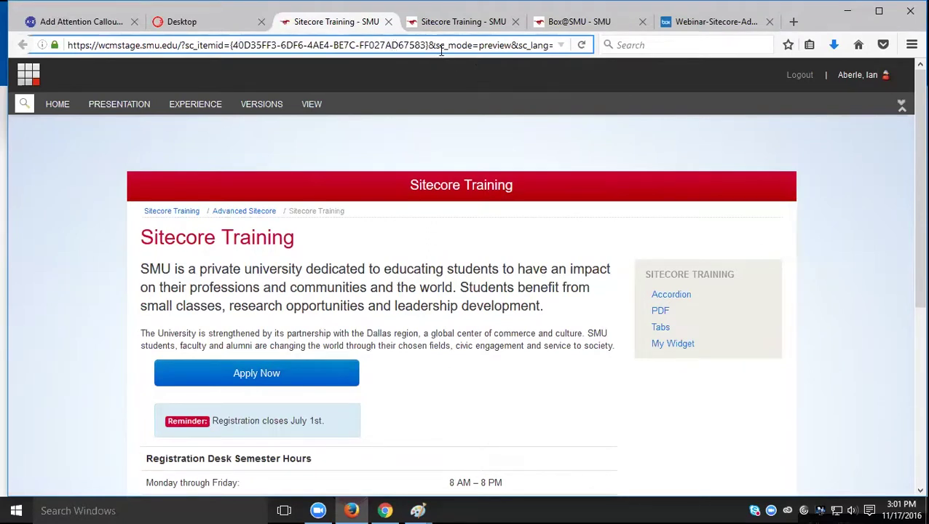
{"action": "left_click", "coordinate": [678, 279]}
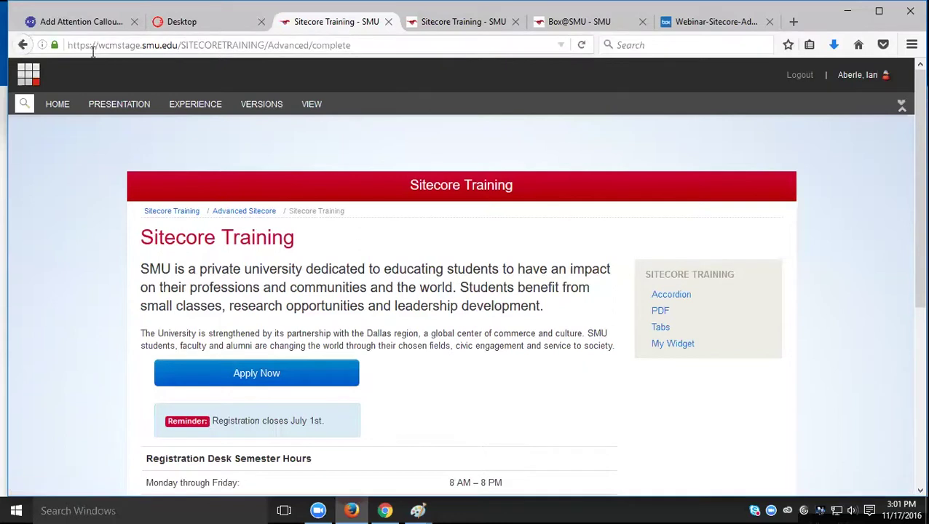
Step: Copy the Sitecore Training page's staging address and load it in Chrome
{"action": "left_click", "coordinate": [363, 50]}
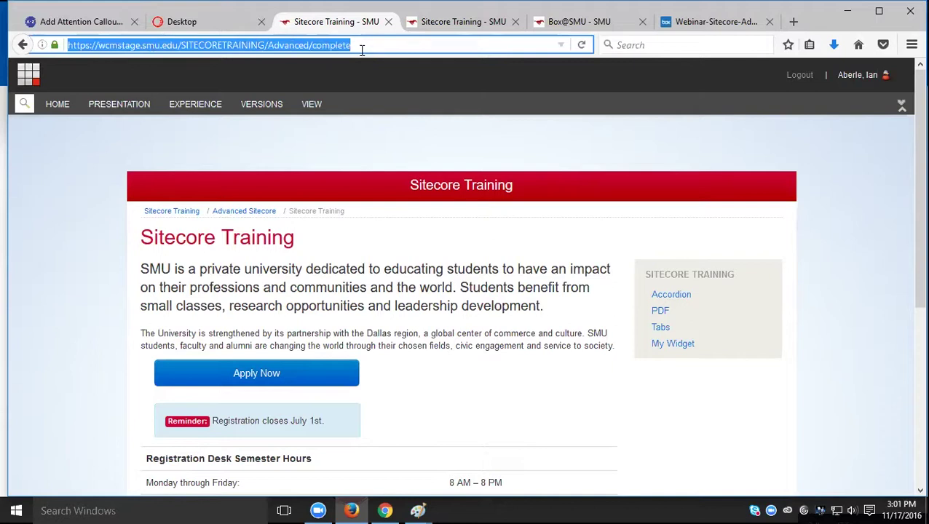
{"action": "right_click", "coordinate": [292, 48]}
{"action": "left_click", "coordinate": [348, 93]}
{"action": "left_click", "coordinate": [385, 510]}
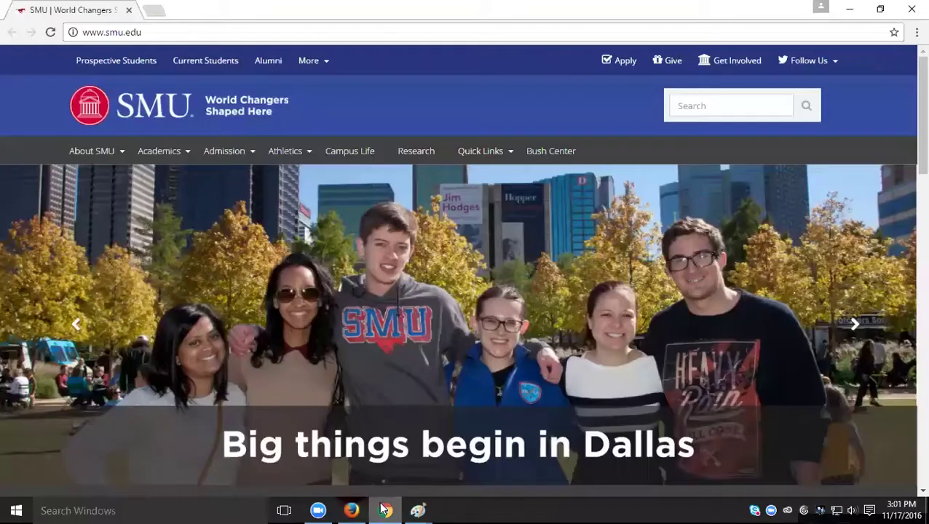
{"action": "left_click", "coordinate": [173, 36]}
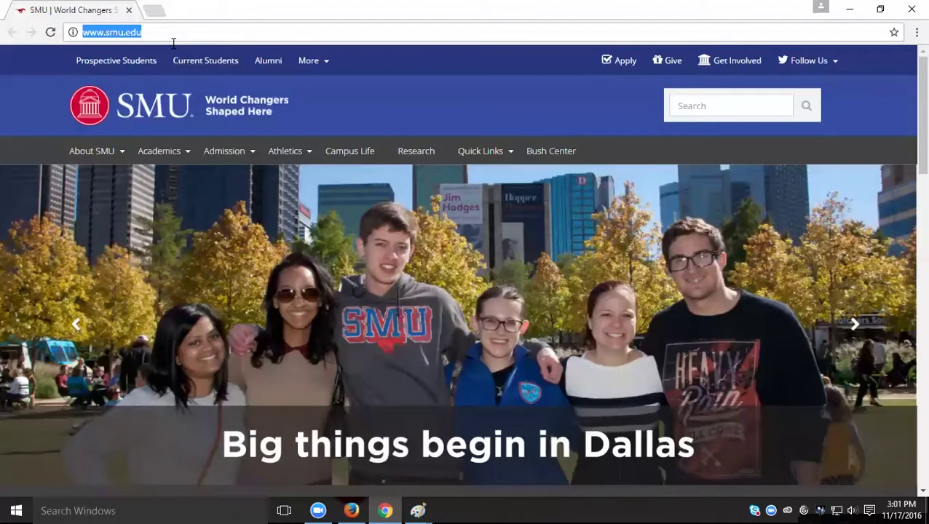
{"action": "right_click", "coordinate": [117, 32]}
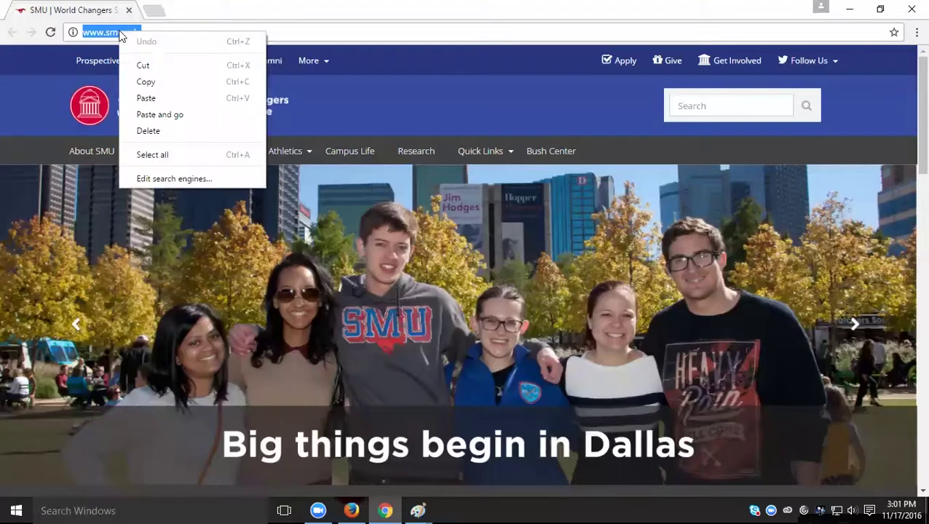
{"action": "left_click", "coordinate": [182, 99]}
{"action": "key", "text": "Return"}
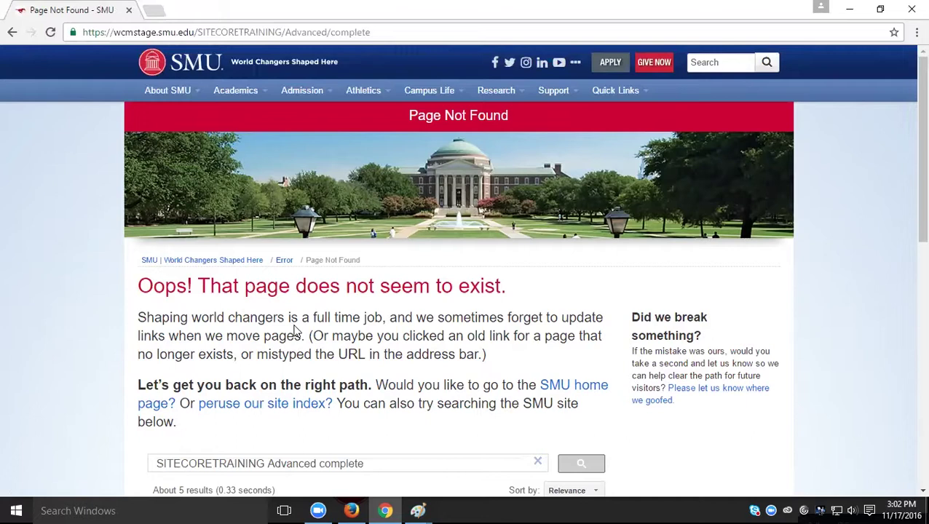
Step: Return to the Content Editor in Firefox and send the complete item to stage
{"action": "left_click", "coordinate": [353, 510]}
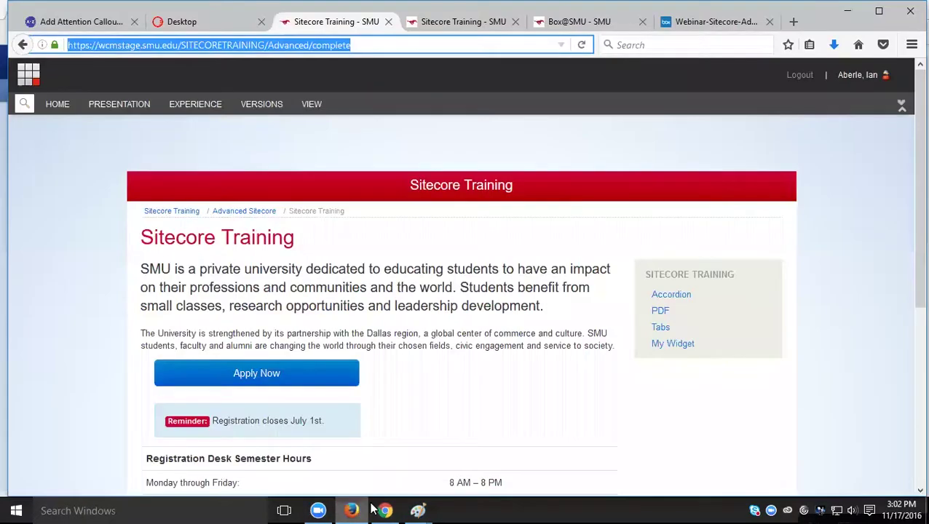
{"action": "left_click", "coordinate": [202, 22]}
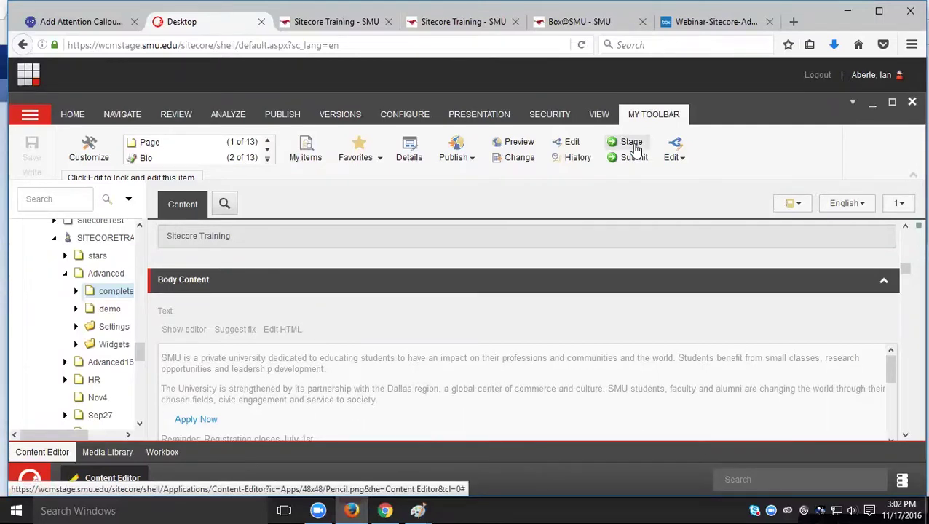
{"action": "left_click", "coordinate": [635, 148]}
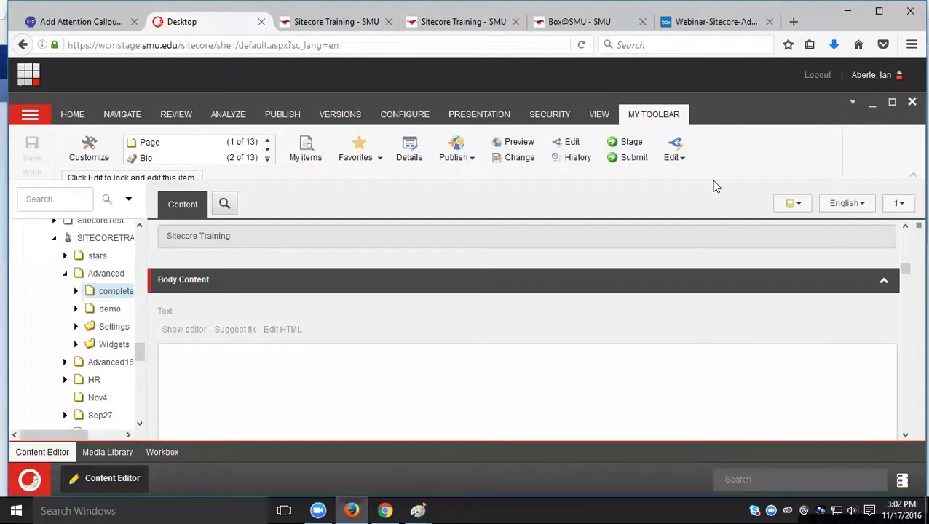
Step: Switch to Chrome and reload the staged /SITECORETRAINING/Advanced/complete page
{"action": "mouse_move", "coordinate": [386, 511]}
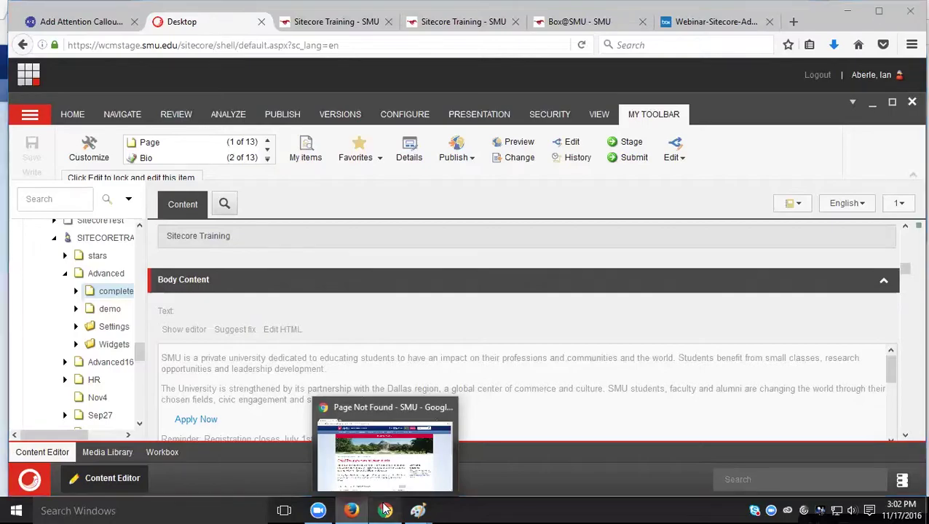
{"action": "left_click", "coordinate": [386, 511]}
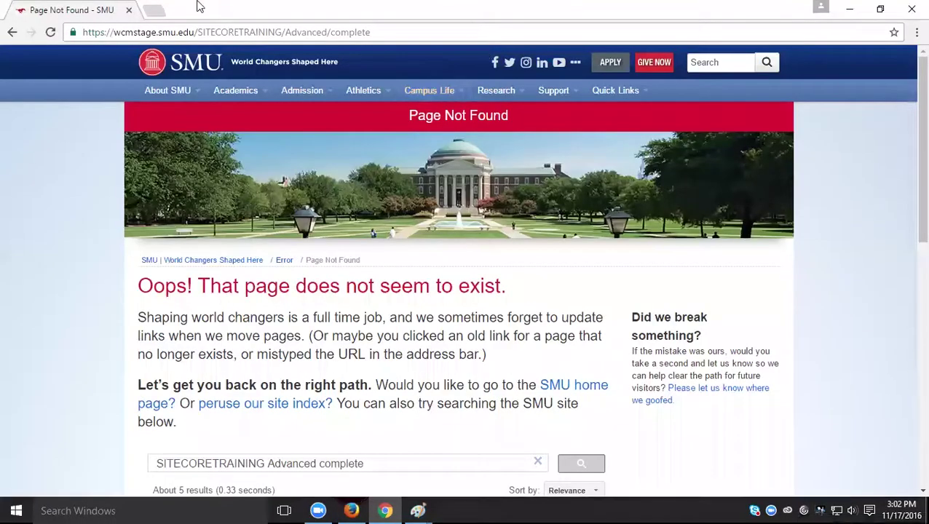
{"action": "key", "text": "ctrl+l"}
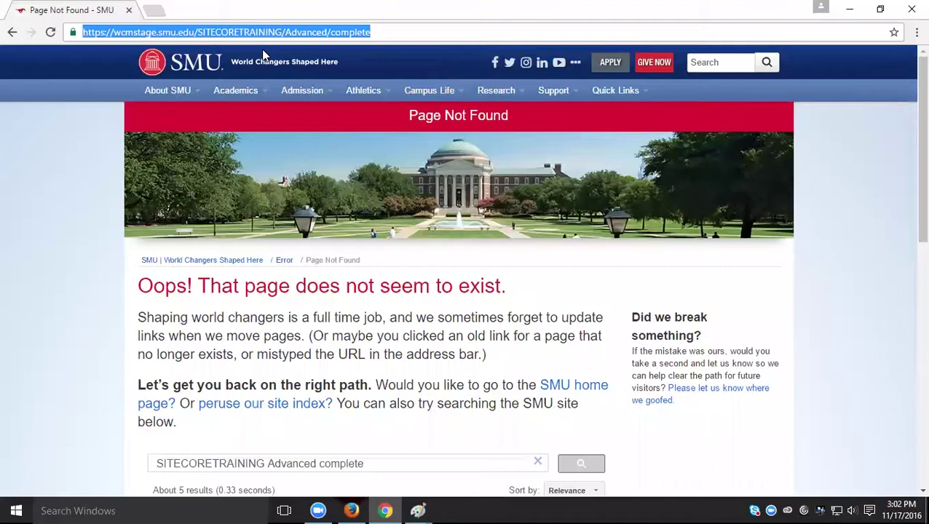
{"action": "key", "text": "Return"}
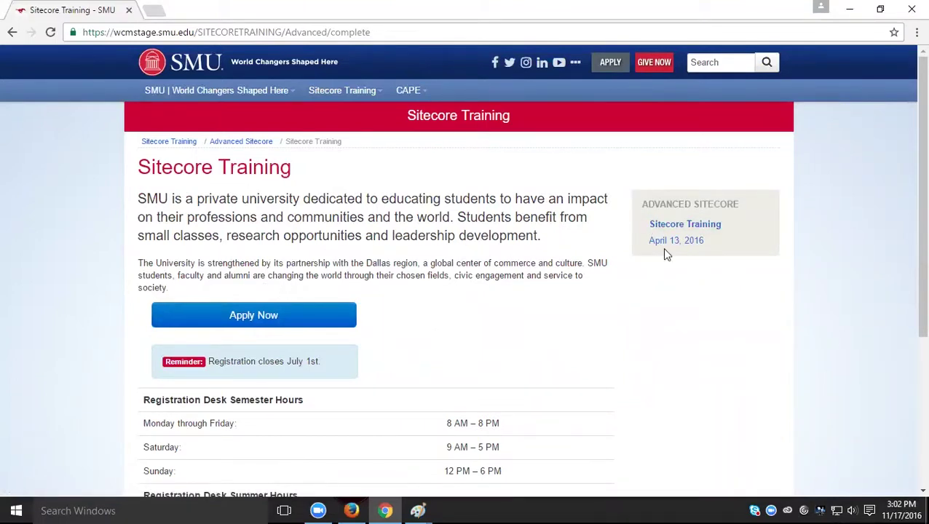
Step: Back in the Firefox Content Editor, expand the complete item and send its Accordion and TabExample subpages to stage
{"action": "left_click", "coordinate": [352, 509]}
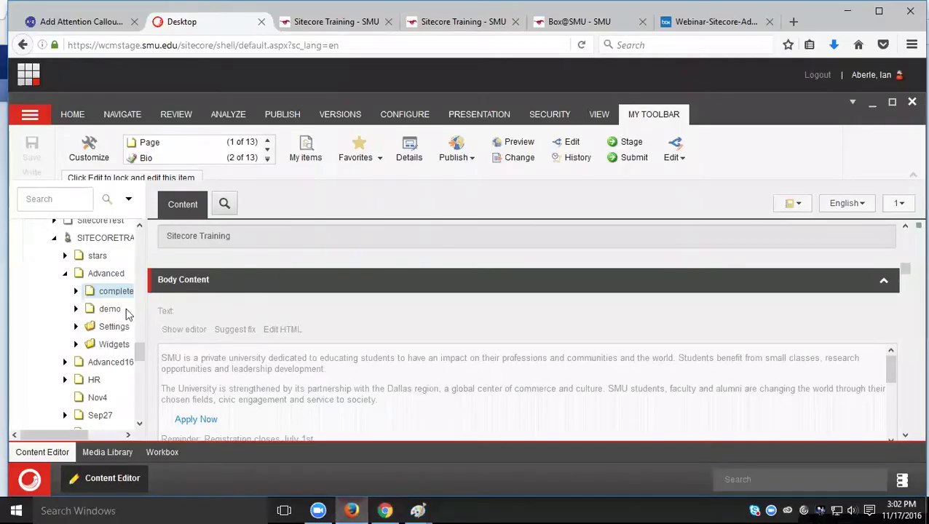
{"action": "left_click", "coordinate": [76, 292]}
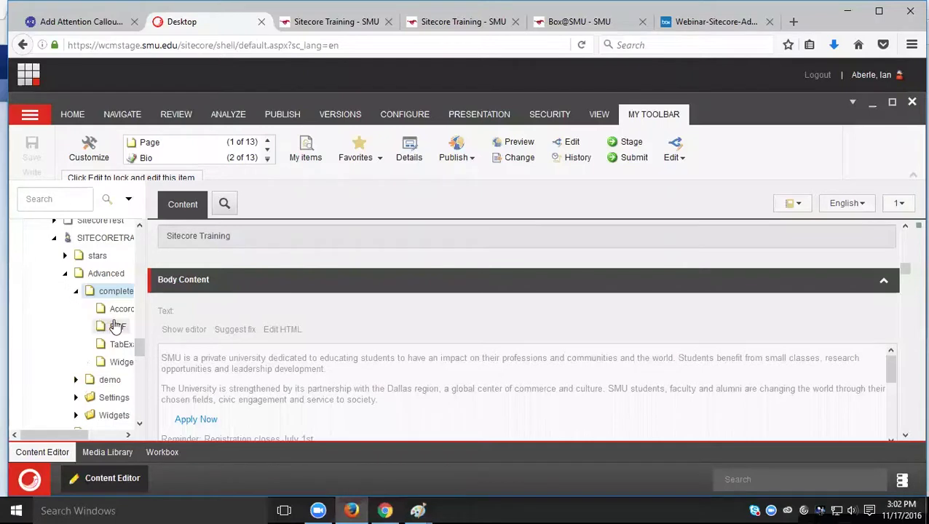
{"action": "left_click", "coordinate": [631, 146]}
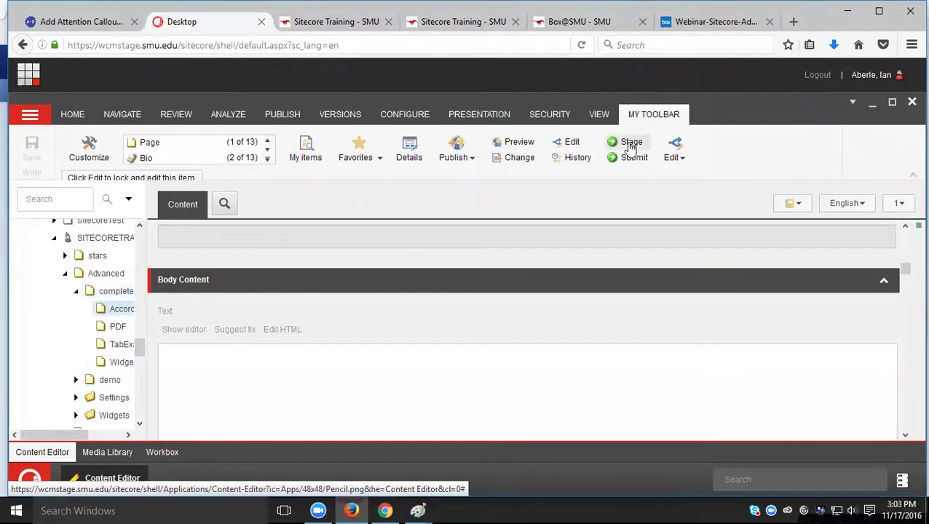
{"action": "left_click", "coordinate": [124, 347]}
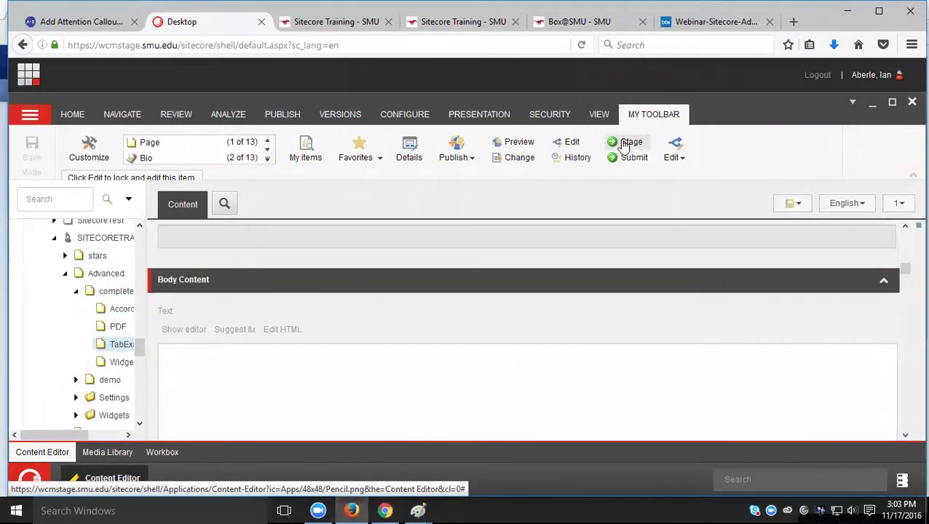
Step: Reload the staged Sitecore Training page in Chrome and open its Tabs page
{"action": "left_click", "coordinate": [384, 510]}
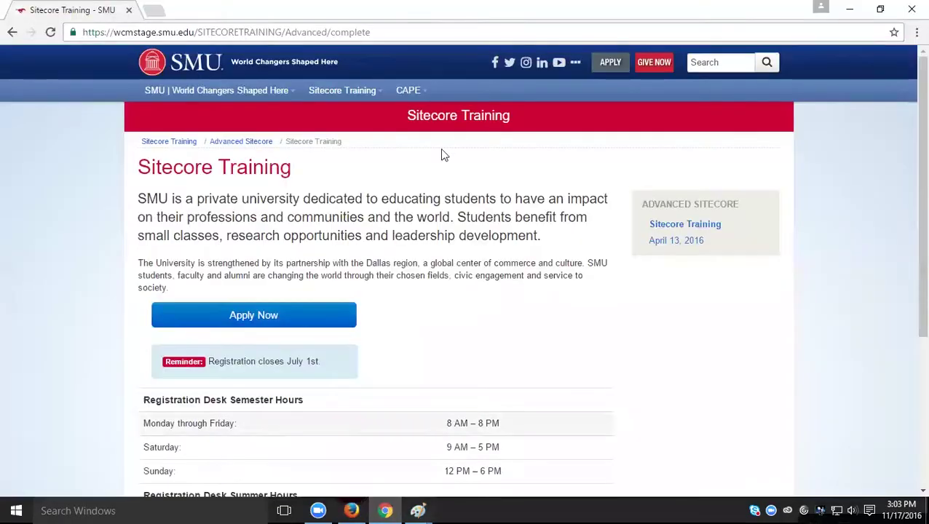
{"action": "left_click", "coordinate": [436, 33]}
{"action": "key", "text": "Return"}
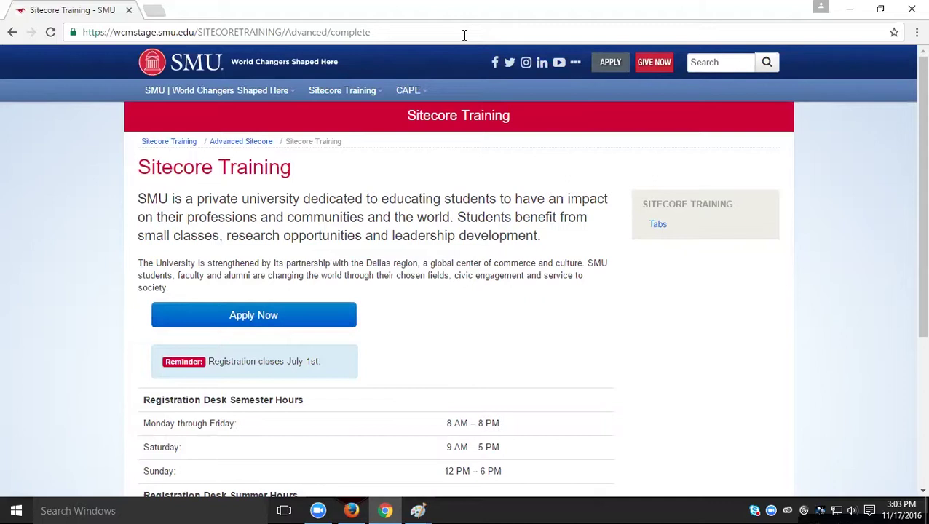
{"action": "left_click", "coordinate": [664, 228]}
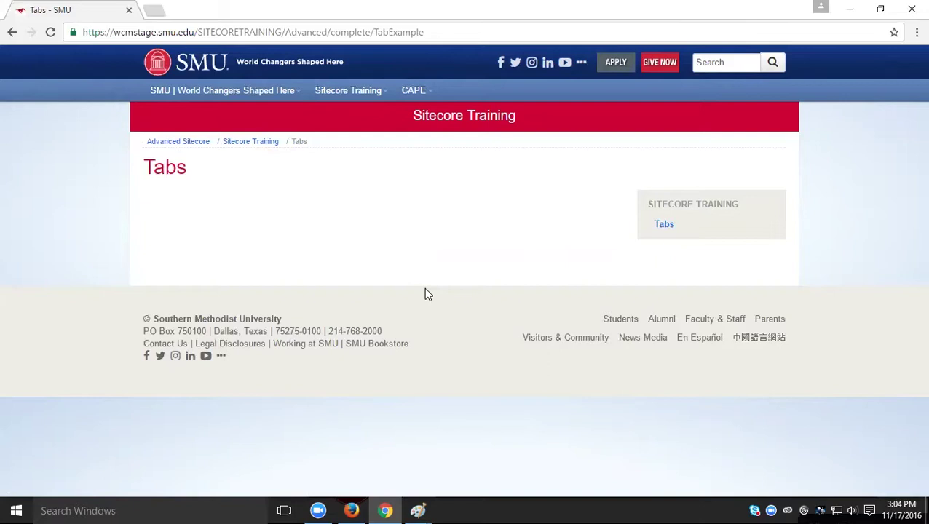
Step: Return to the Firefox Content Editor and expand the Widgets folder under Advanced
{"action": "left_click", "coordinate": [361, 510]}
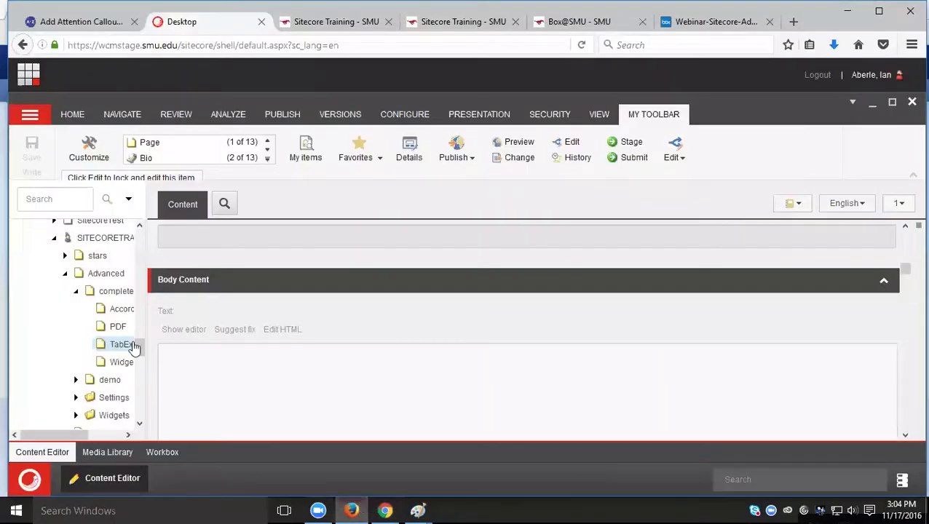
{"action": "scroll", "coordinate": [108, 350], "scroll_direction": "down", "scroll_amount": 1}
{"action": "scroll", "coordinate": [107, 353], "scroll_direction": "down", "scroll_amount": 3}
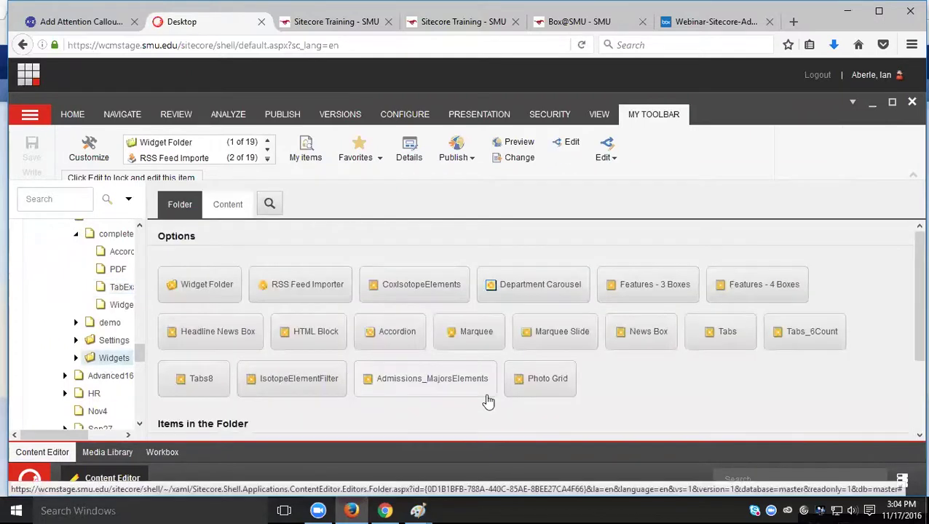
{"action": "left_click", "coordinate": [76, 358]}
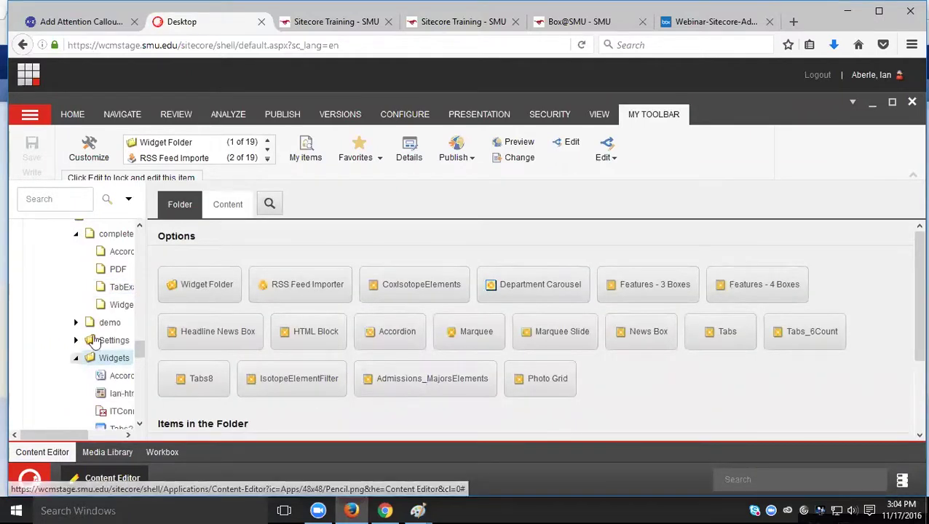
{"action": "scroll", "coordinate": [99, 342], "scroll_direction": "down", "scroll_amount": 1}
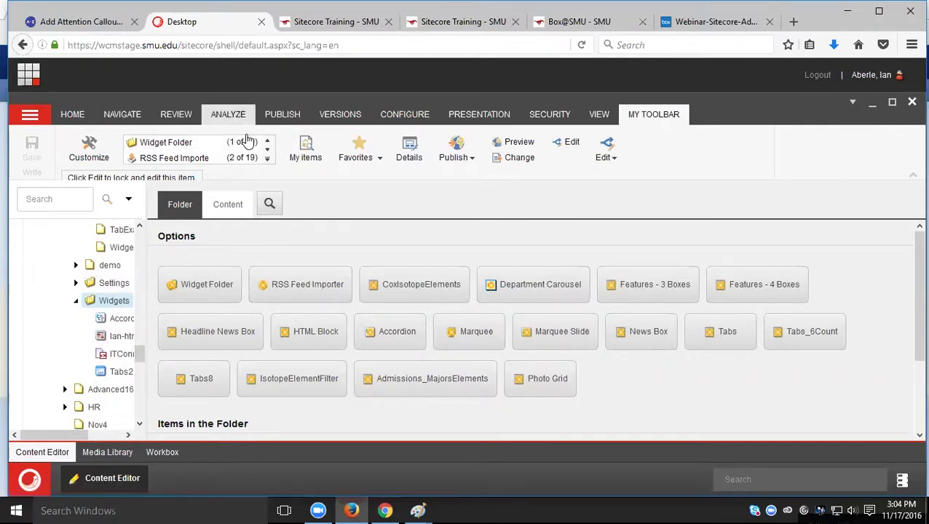
Step: Smart publish the Widgets folder with its subitems to the Public (production) and Stage (web) targets
{"action": "left_click", "coordinate": [278, 117]}
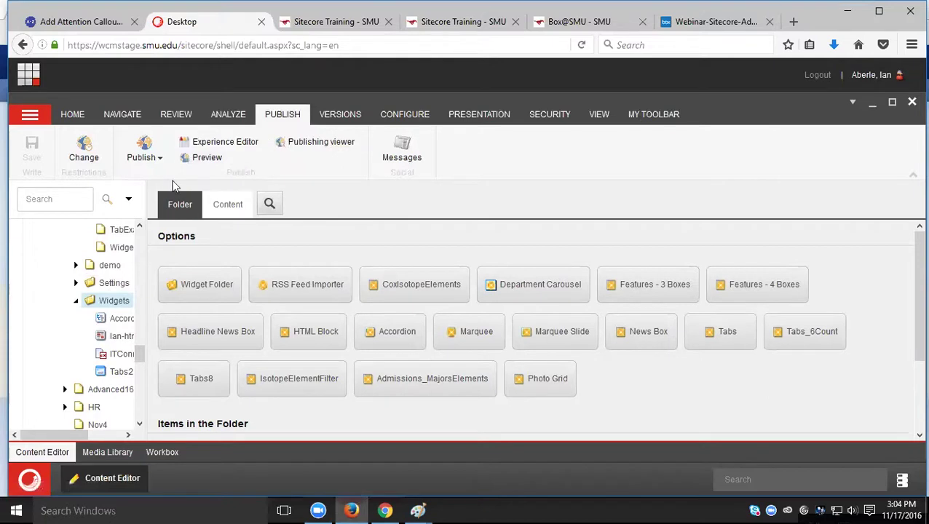
{"action": "left_click", "coordinate": [159, 159]}
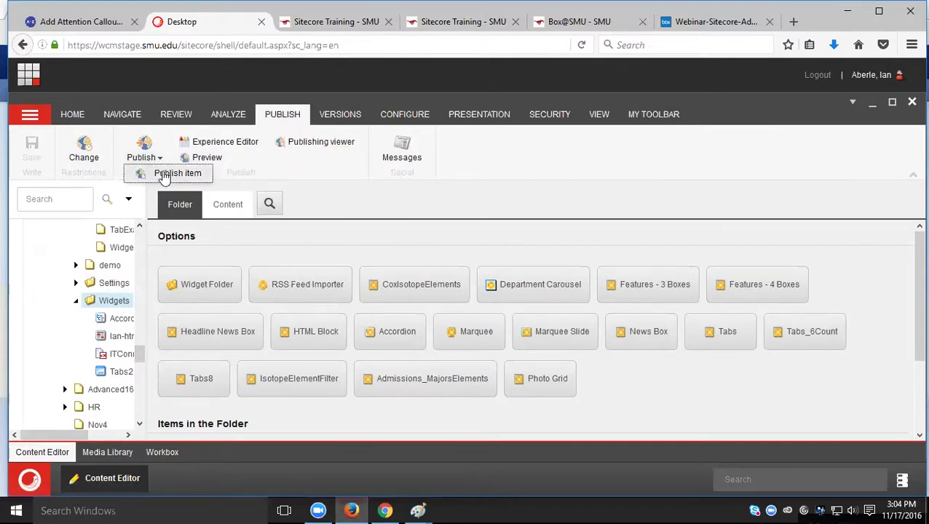
{"action": "left_click", "coordinate": [165, 177]}
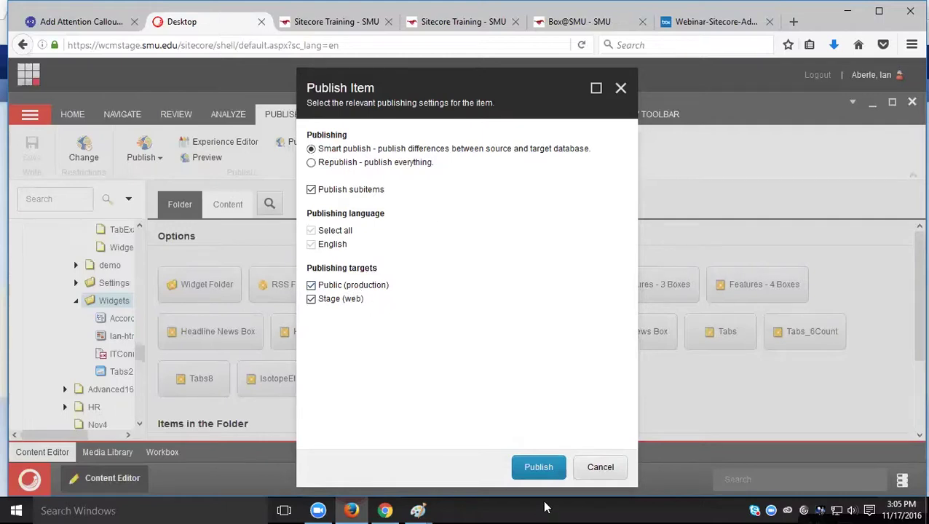
{"action": "left_click", "coordinate": [541, 472]}
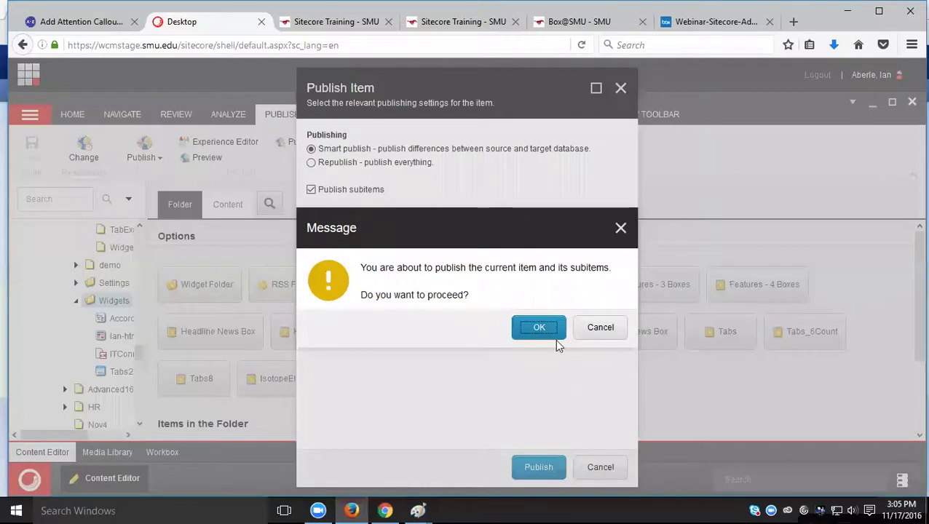
{"action": "left_click", "coordinate": [539, 329]}
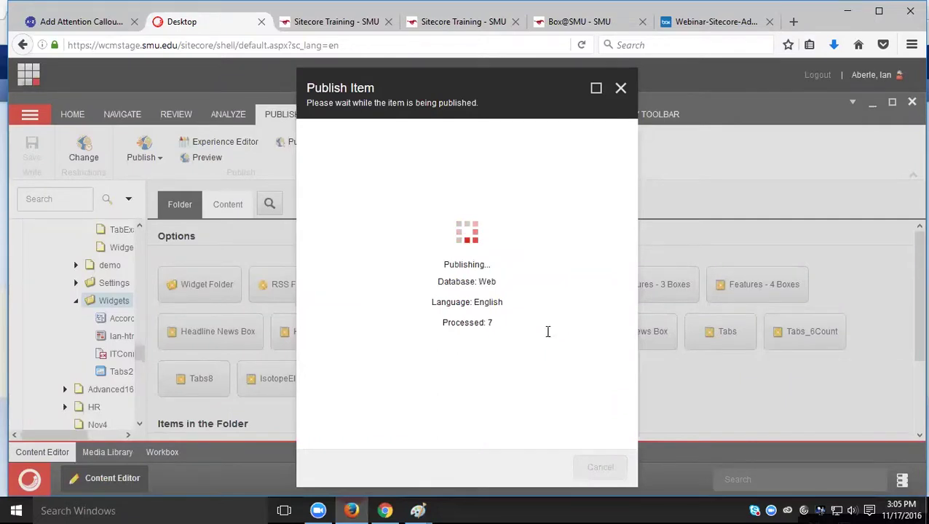
{"action": "left_click", "coordinate": [597, 468]}
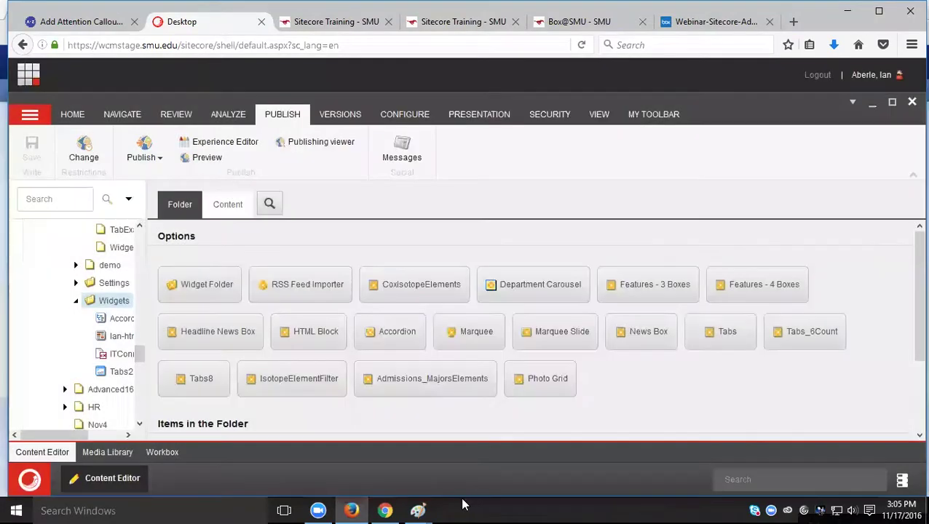
Step: Switch to Chrome and reload the staged Tabs page
{"action": "left_click", "coordinate": [385, 509]}
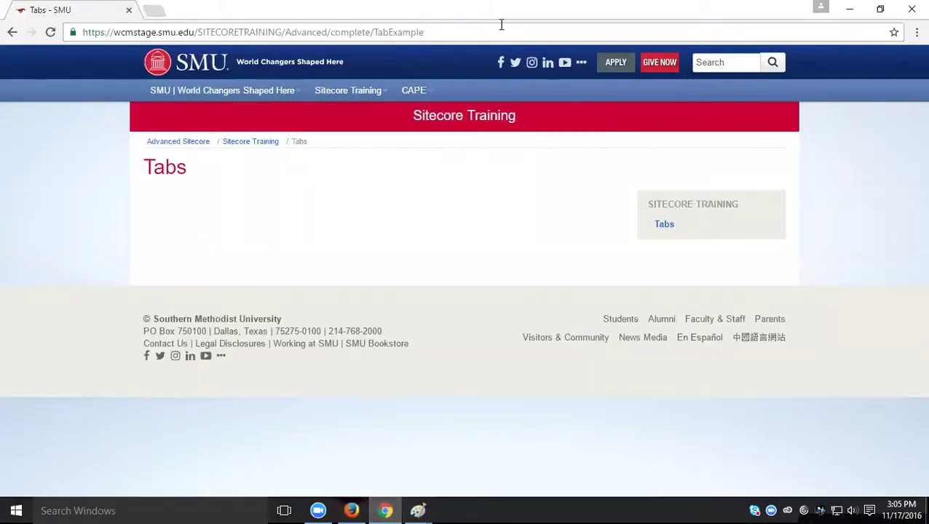
{"action": "left_click", "coordinate": [776, 28]}
{"action": "type", "text": "+"}
{"action": "key", "text": "Return"}
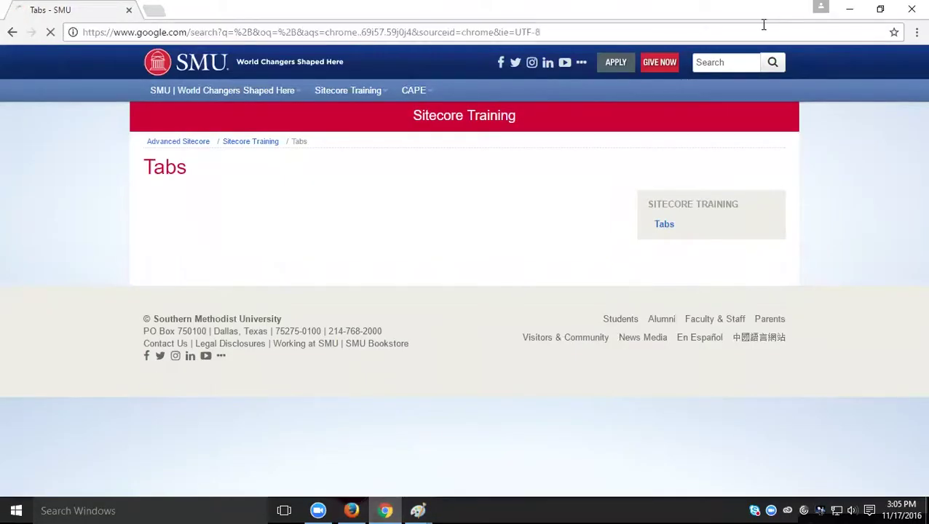
{"action": "left_click", "coordinate": [13, 32]}
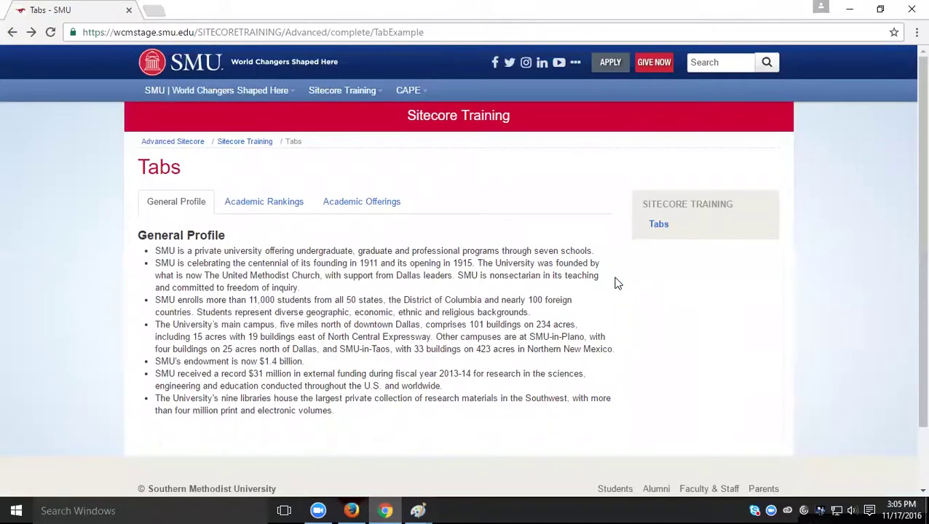
Step: Examine the General Profile, Academic Rankings and Academic Offerings tabs on the staged Tabs page
{"action": "left_click", "coordinate": [268, 210]}
{"action": "left_click", "coordinate": [359, 208]}
{"action": "left_click", "coordinate": [245, 202]}
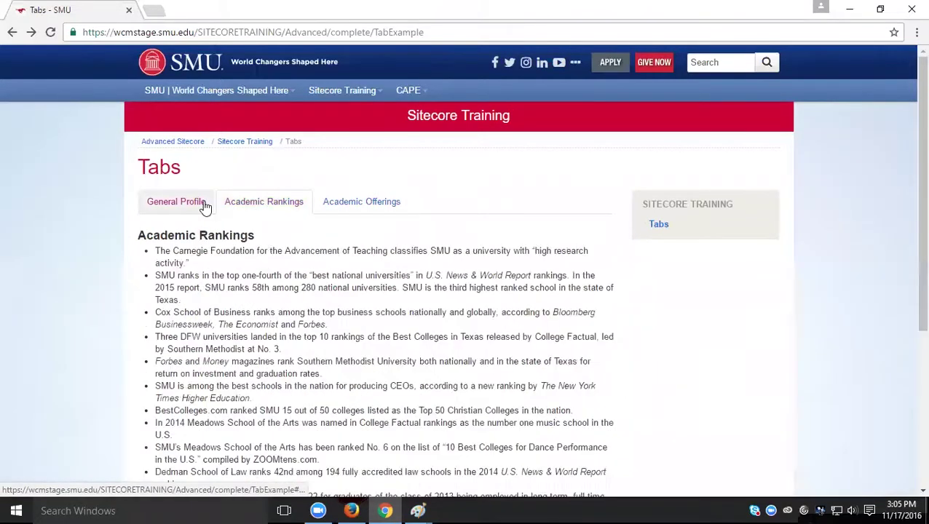
{"action": "left_click", "coordinate": [204, 205]}
{"action": "left_click", "coordinate": [294, 208]}
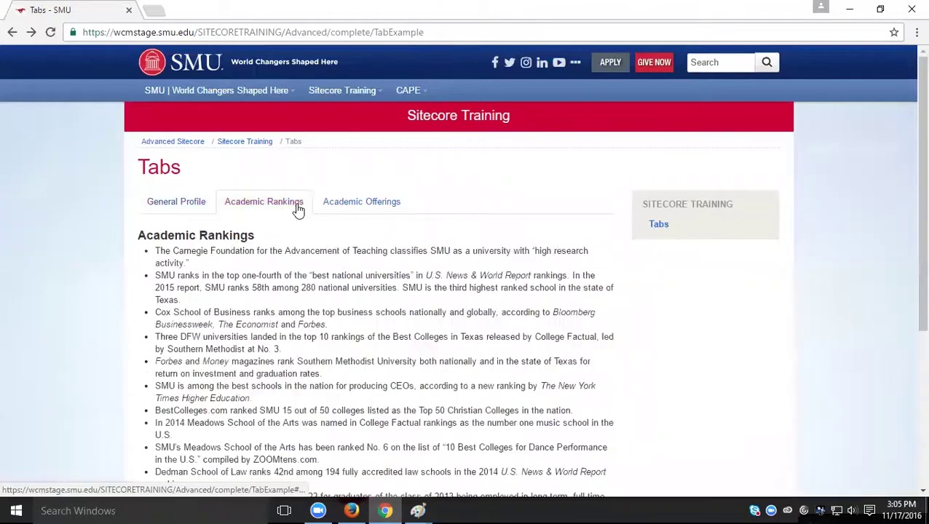
{"action": "left_click", "coordinate": [351, 208]}
Step: Return to the Firefox Content Editor, select the AccordionExample item under complete, and send it to stage
{"action": "left_click", "coordinate": [352, 510]}
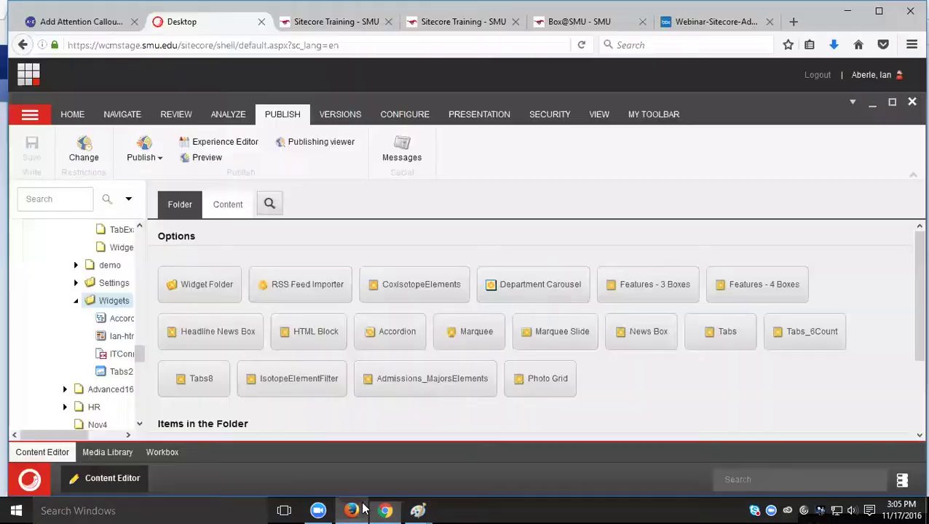
{"action": "scroll", "coordinate": [106, 256], "scroll_direction": "down", "scroll_amount": 2}
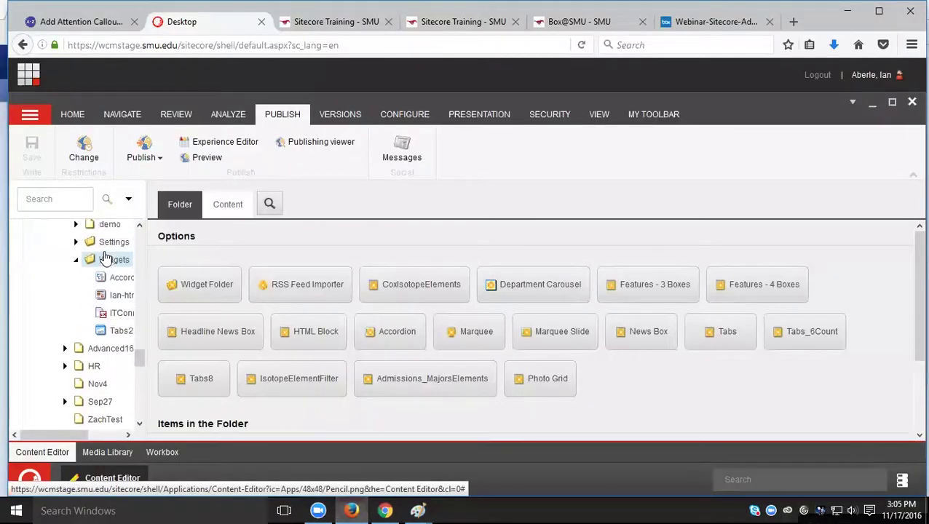
{"action": "scroll", "coordinate": [109, 240], "scroll_direction": "up", "scroll_amount": 4}
{"action": "left_click", "coordinate": [109, 228]}
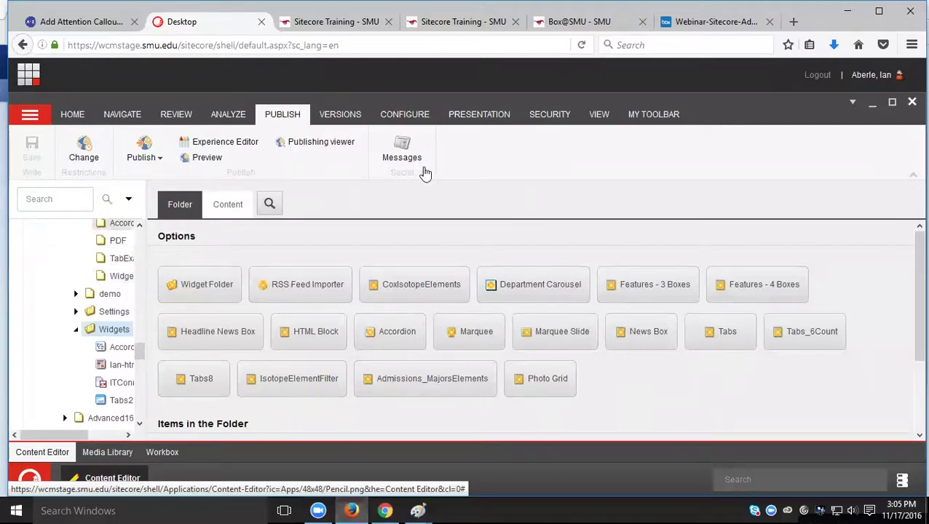
{"action": "left_click", "coordinate": [177, 117]}
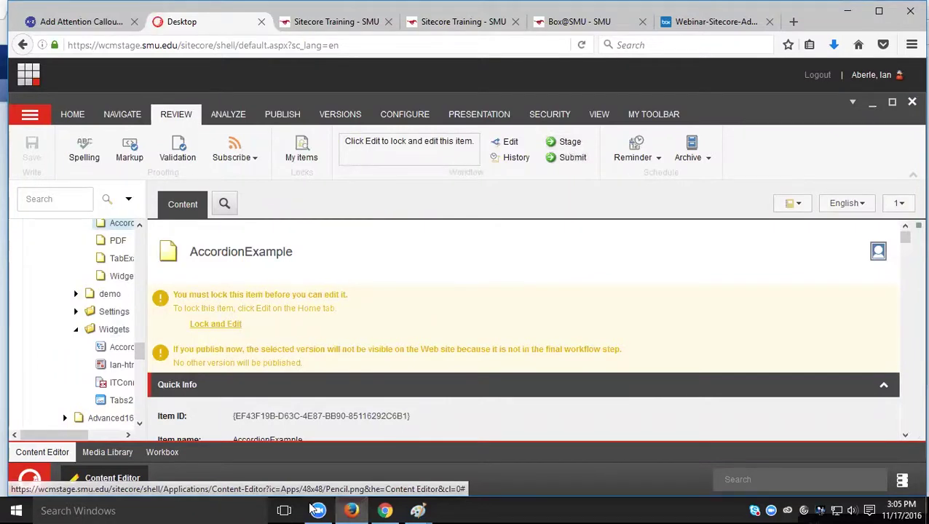
Step: Reload the staged Tabs page in Chrome and open the Accordion page from the Sitecore Training navigation
{"action": "left_click", "coordinate": [386, 511]}
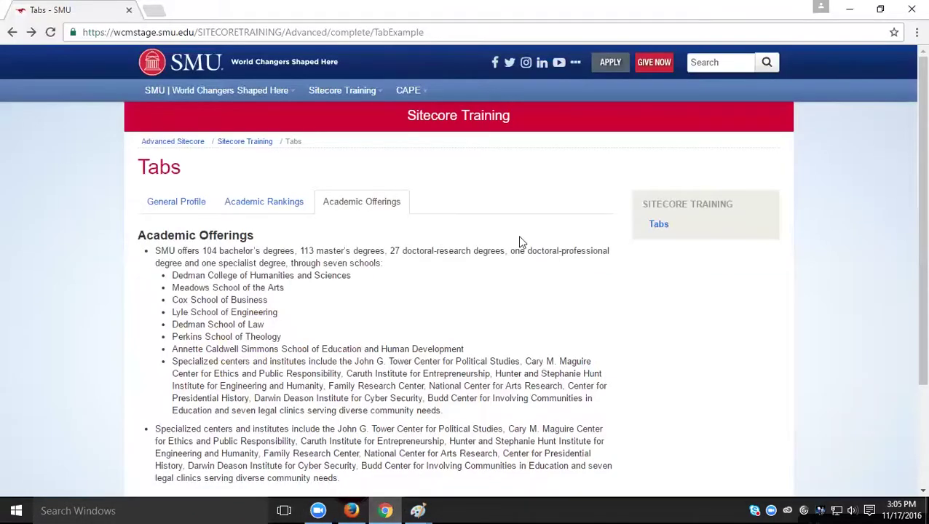
{"action": "left_click", "coordinate": [431, 30]}
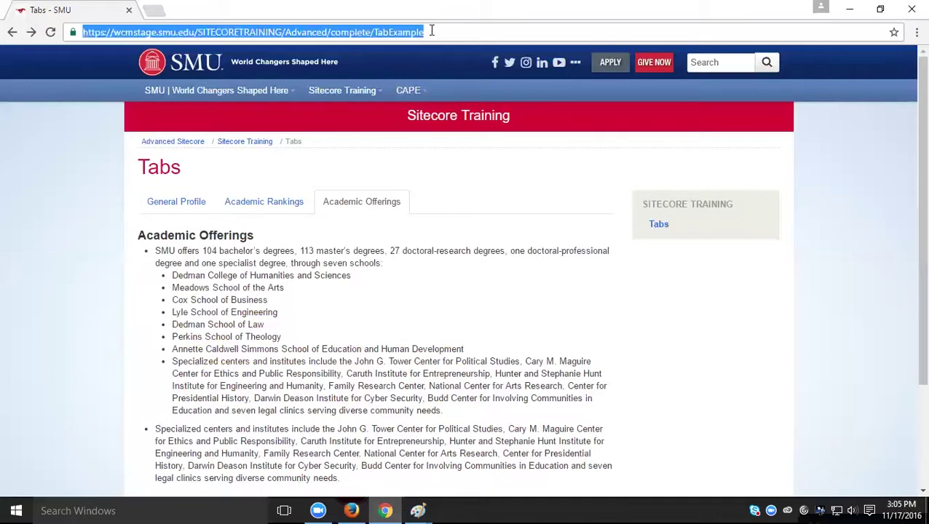
{"action": "key", "text": "Return"}
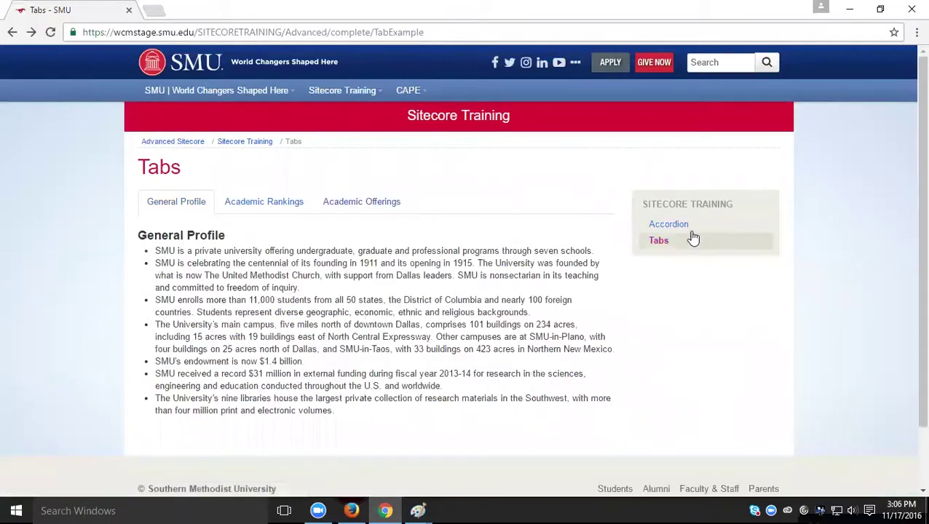
{"action": "left_click", "coordinate": [677, 225]}
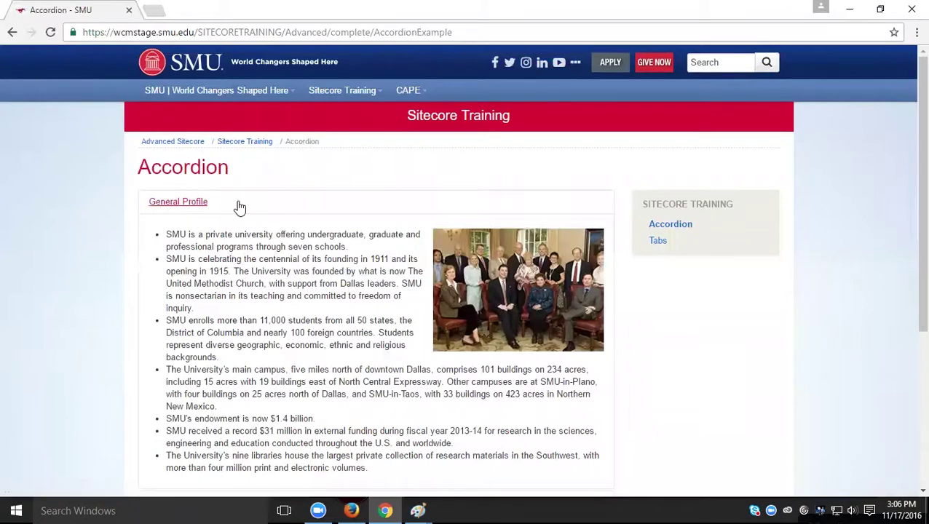
Step: Expand and collapse the General Profile, Academic Rankings, Academic Offerings, Students and Faculty sections to check the staged accordion
{"action": "left_click", "coordinate": [240, 206]}
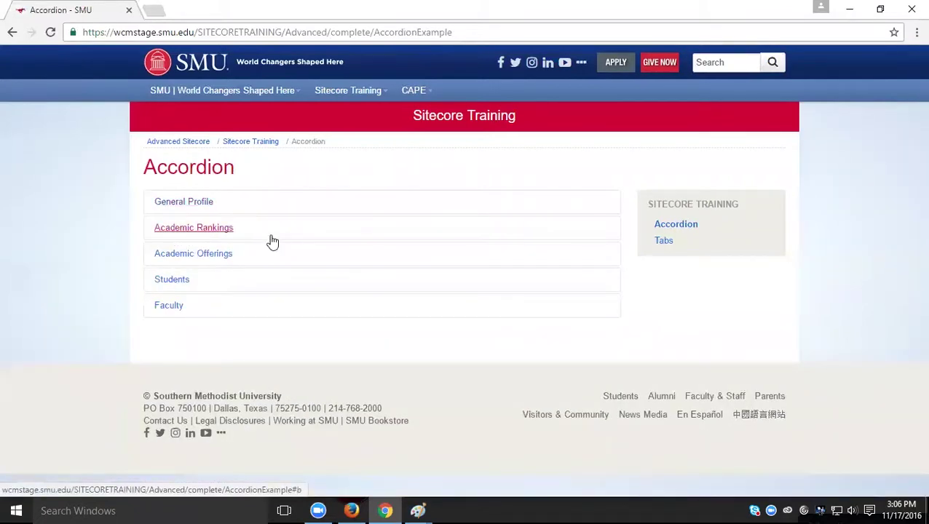
{"action": "left_click", "coordinate": [272, 241]}
{"action": "left_click", "coordinate": [270, 236]}
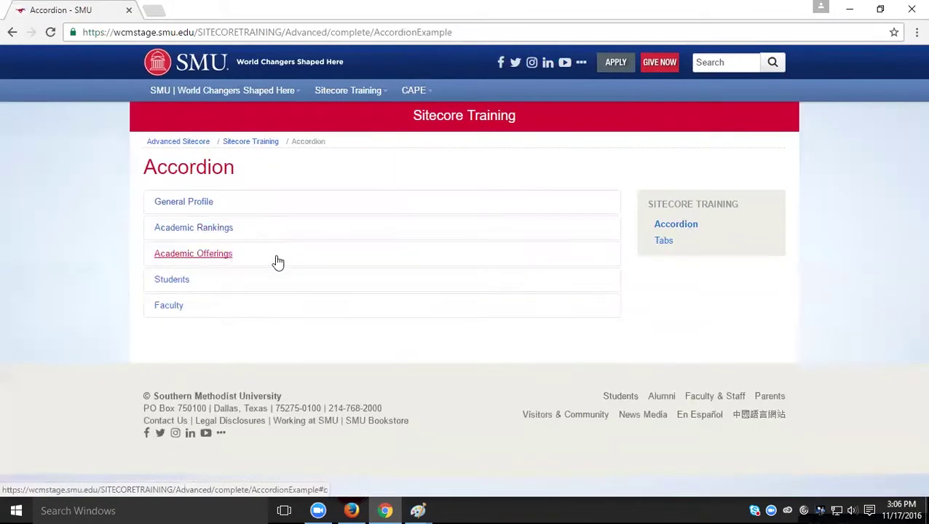
{"action": "left_click", "coordinate": [276, 262]}
{"action": "left_click", "coordinate": [276, 263]}
{"action": "left_click", "coordinate": [274, 285]}
{"action": "left_click", "coordinate": [274, 285]}
{"action": "left_click", "coordinate": [262, 318]}
{"action": "left_click", "coordinate": [261, 317]}
{"action": "left_click", "coordinate": [264, 207]}
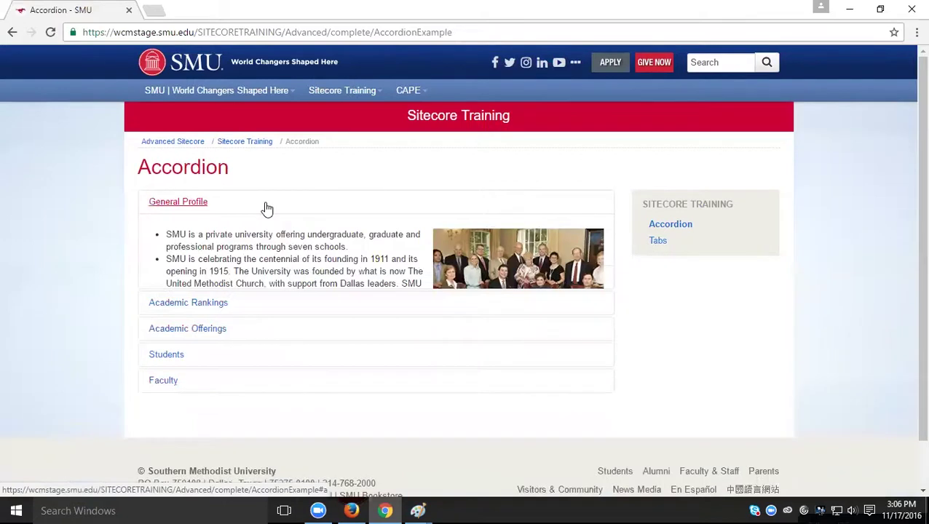
{"action": "left_click", "coordinate": [265, 209]}
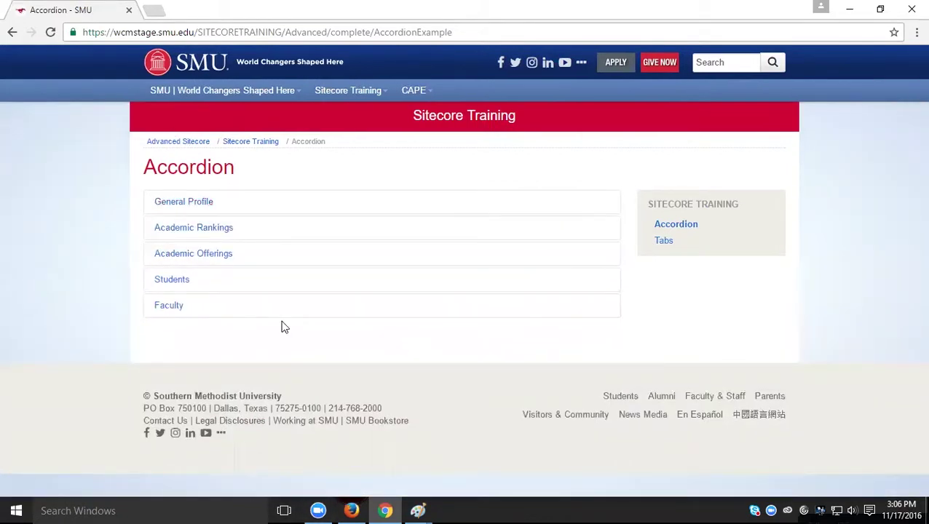
Step: Back in the Firefox Content Editor, insert a Tabs widget named DemoTabs into the Advanced Widgets folder
{"action": "left_click", "coordinate": [353, 510]}
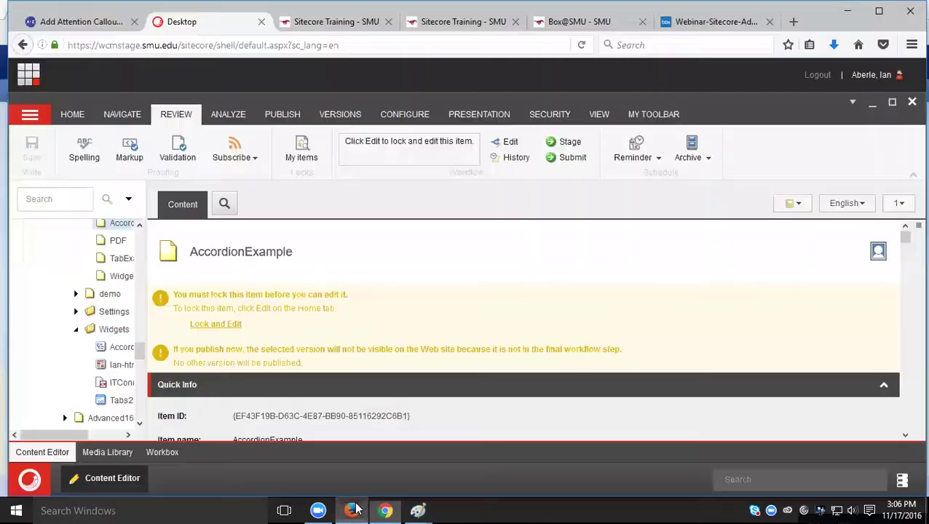
{"action": "left_click", "coordinate": [110, 330]}
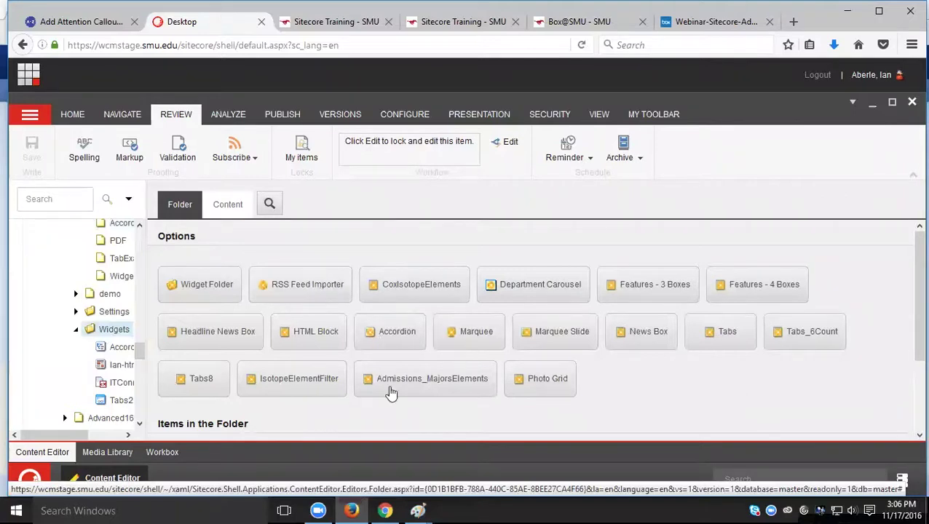
{"action": "right_click", "coordinate": [105, 332]}
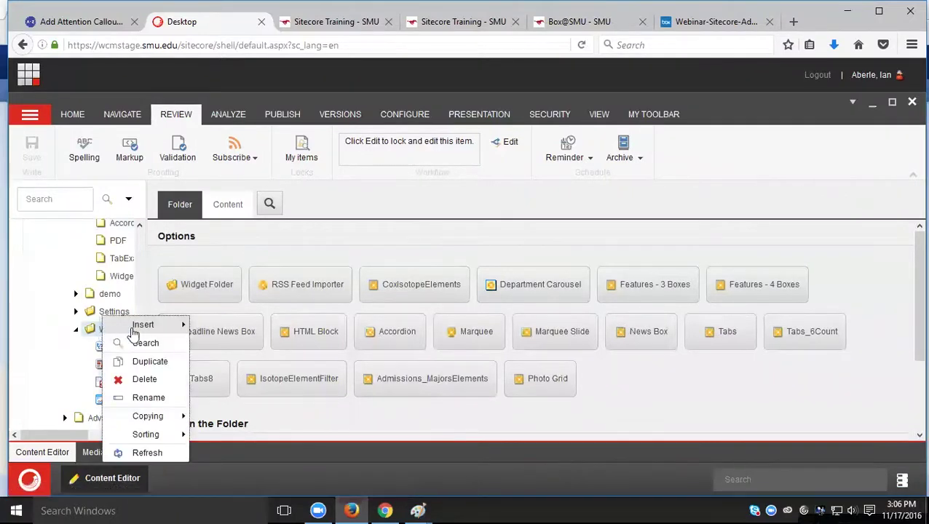
{"action": "mouse_move", "coordinate": [151, 333]}
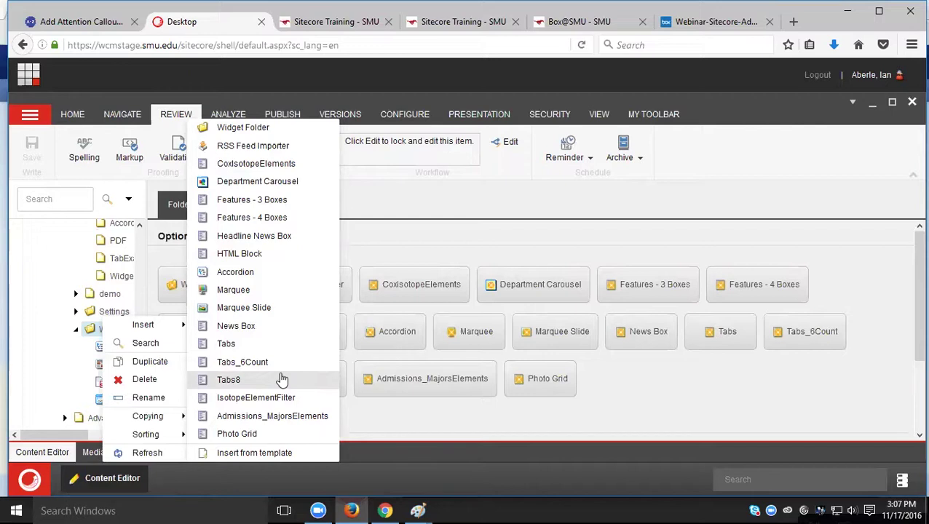
{"action": "left_click", "coordinate": [229, 342]}
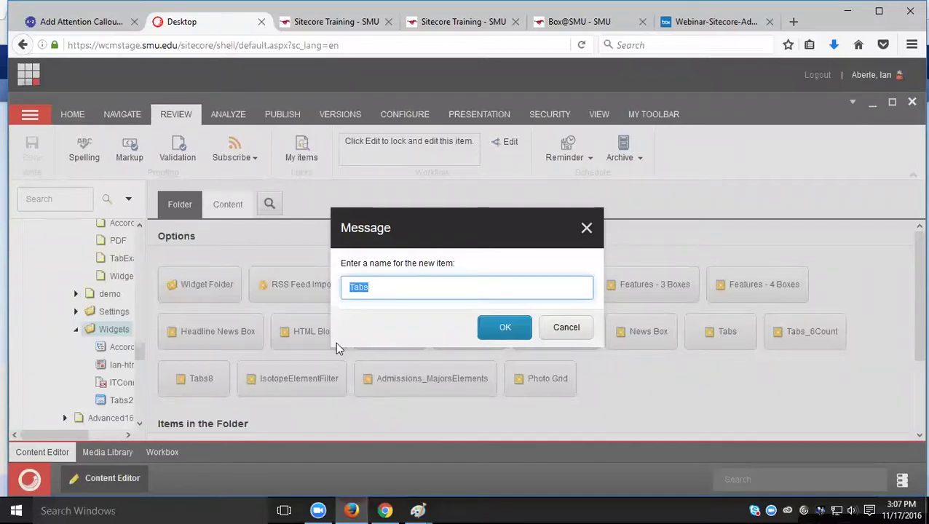
{"action": "key", "text": "Home"}
{"action": "type", "text": "Demo"}
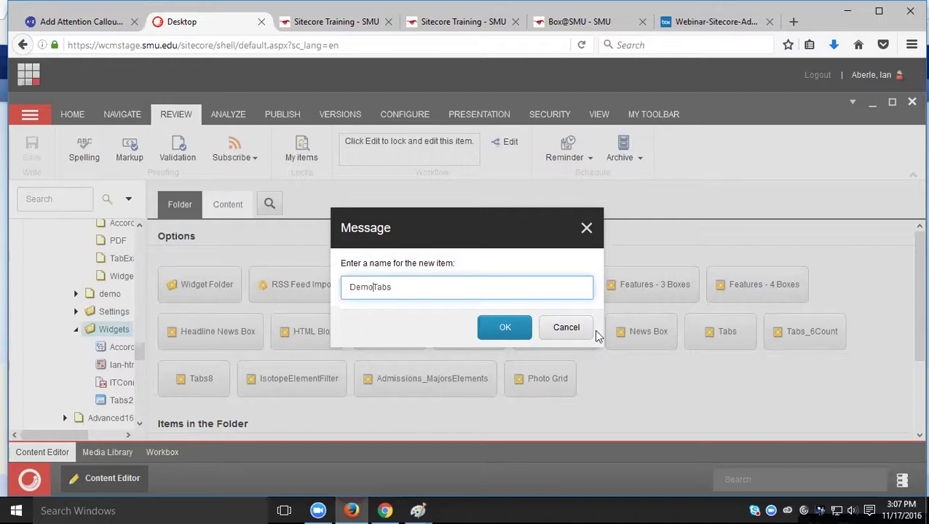
{"action": "left_click", "coordinate": [505, 327]}
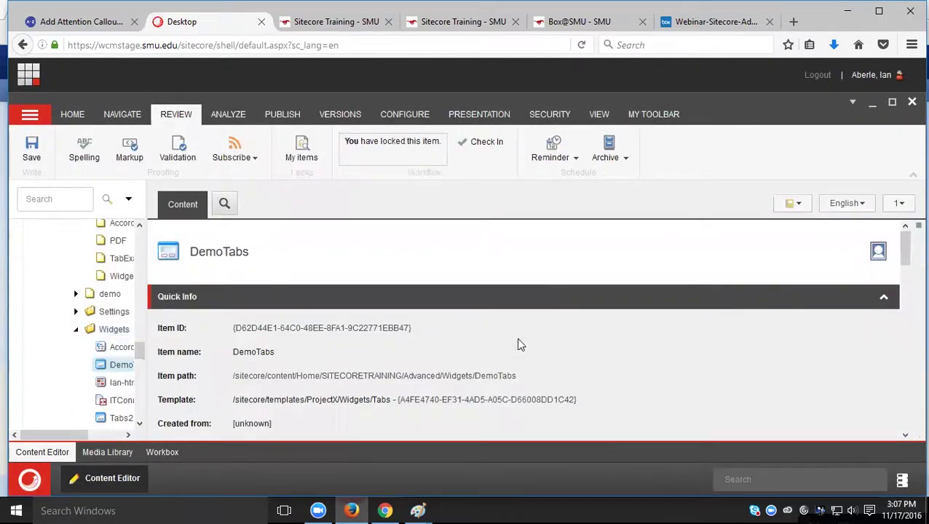
Step: Locate the Tab 1 Title field of DemoTabs, and open the staged Tabs page in Chrome to compare its tab titles
{"action": "scroll", "coordinate": [510, 366], "scroll_direction": "down", "scroll_amount": 3}
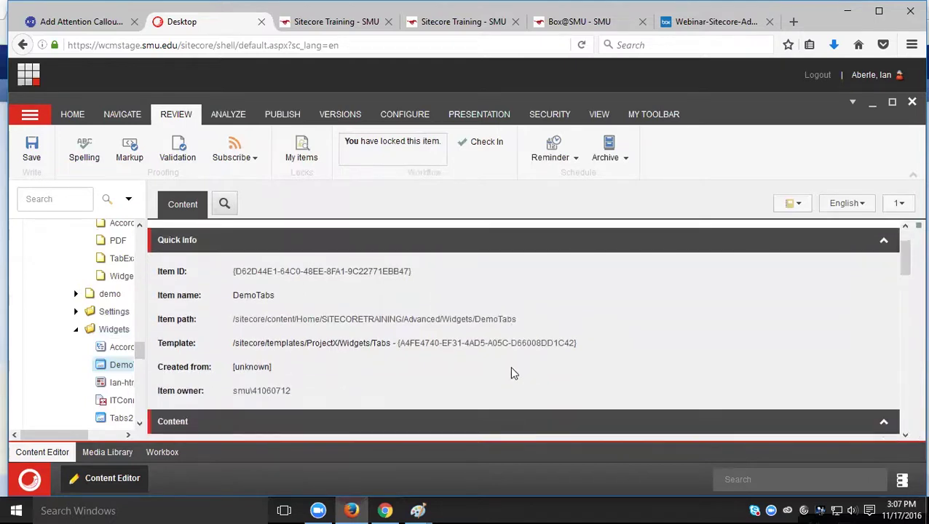
{"action": "scroll", "coordinate": [512, 367], "scroll_direction": "up", "scroll_amount": 1}
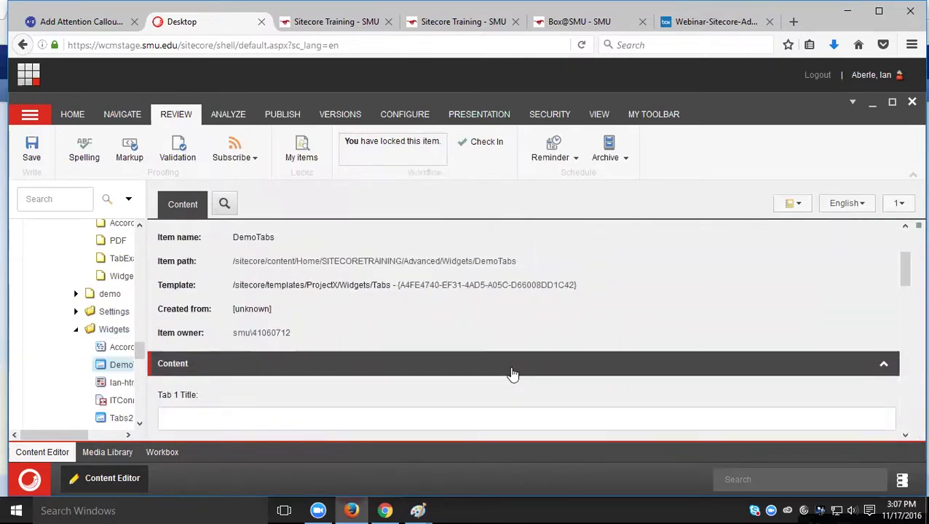
{"action": "scroll", "coordinate": [512, 373], "scroll_direction": "down", "scroll_amount": 2}
{"action": "left_click", "coordinate": [226, 307]}
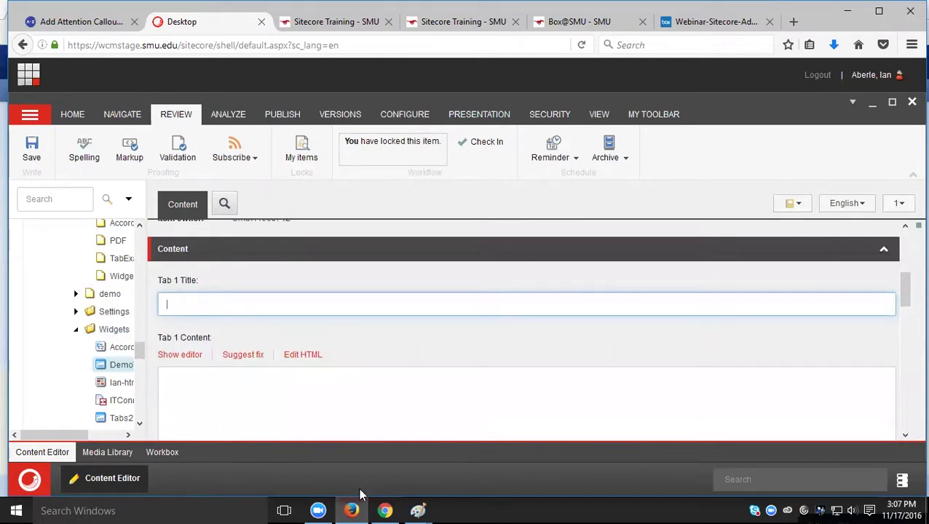
{"action": "left_click", "coordinate": [388, 510]}
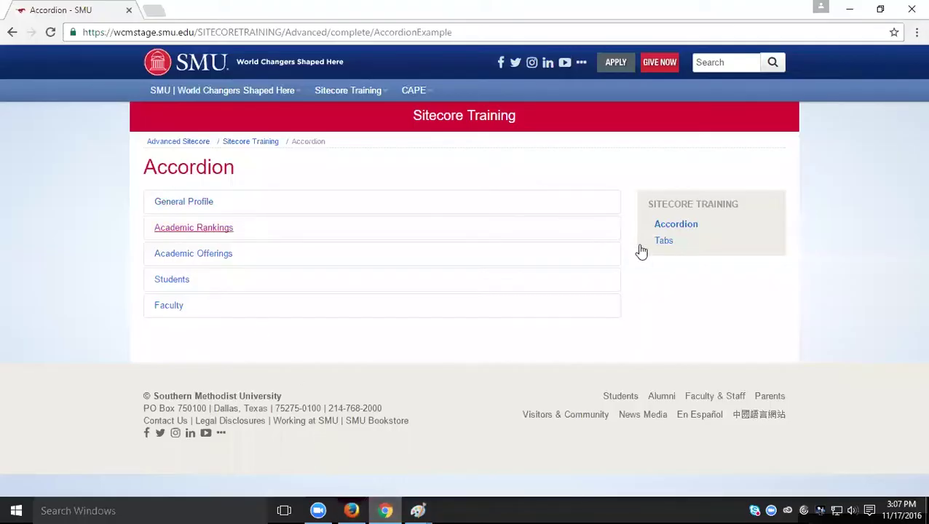
{"action": "left_click", "coordinate": [664, 245]}
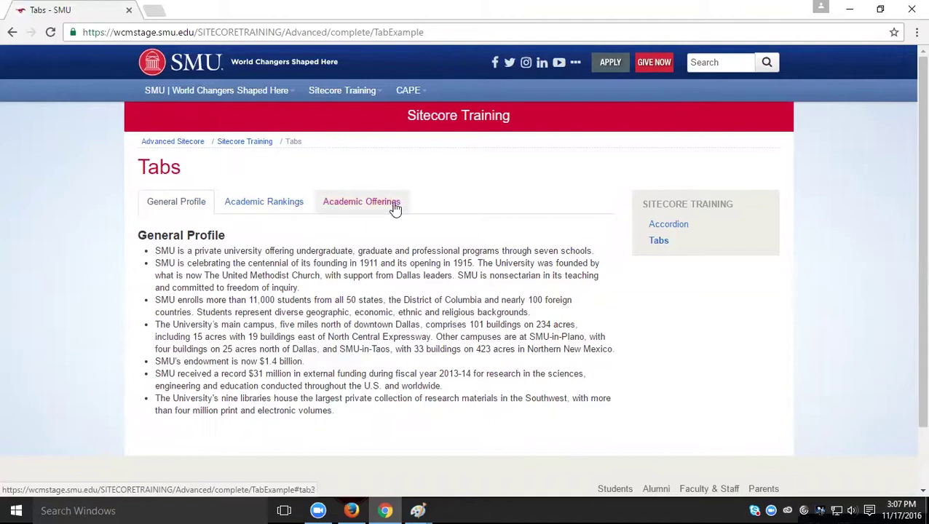
Step: Return to DemoTabs in Firefox, set the Tab 1 title to "Tab 1" and its rich text content to "Place text here."
{"action": "left_click", "coordinate": [354, 510]}
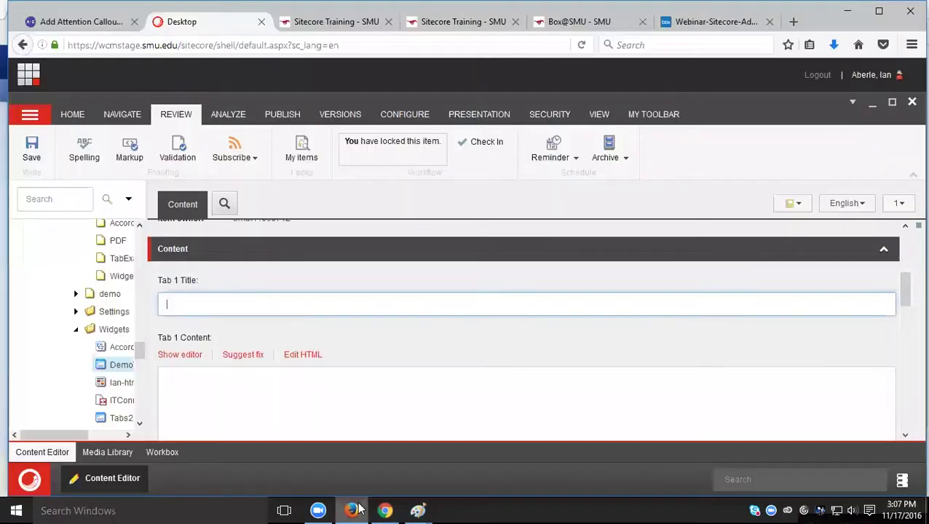
{"action": "type", "text": "Tab 1"}
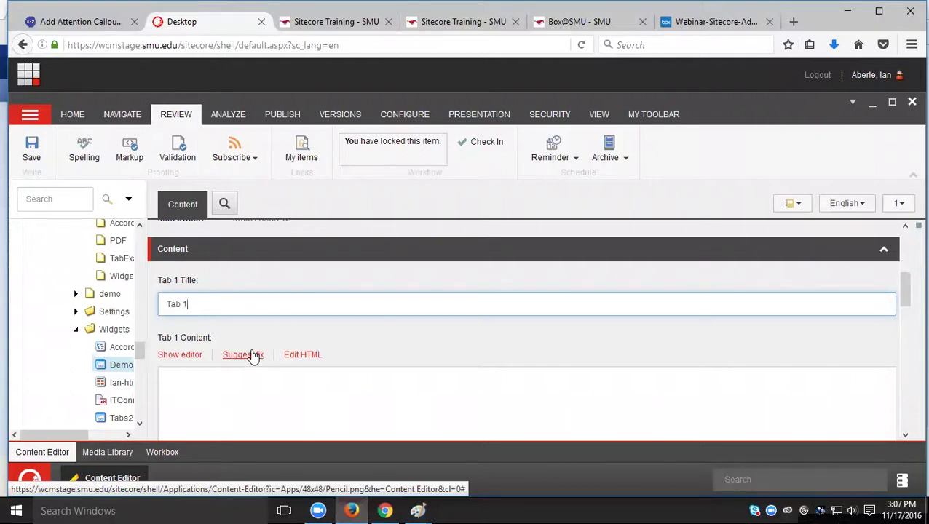
{"action": "scroll", "coordinate": [213, 394], "scroll_direction": "down", "scroll_amount": 2}
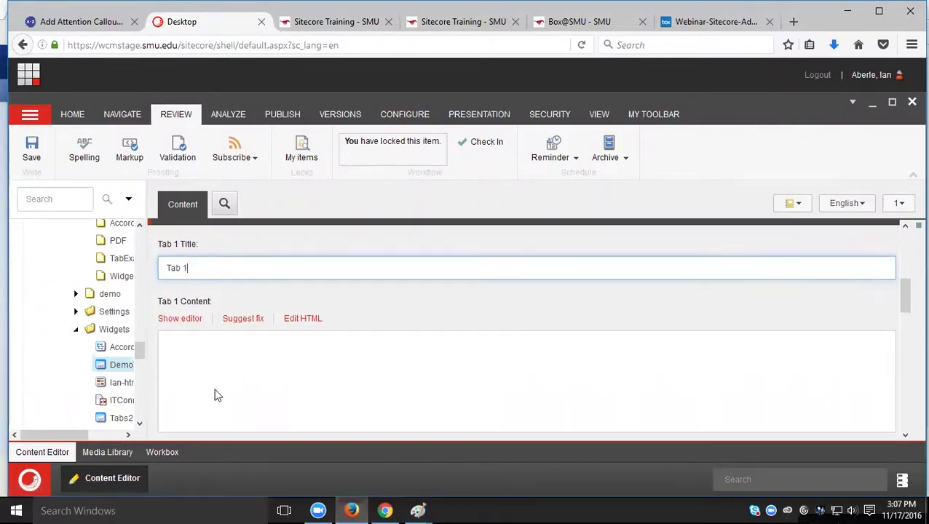
{"action": "left_click", "coordinate": [181, 297]}
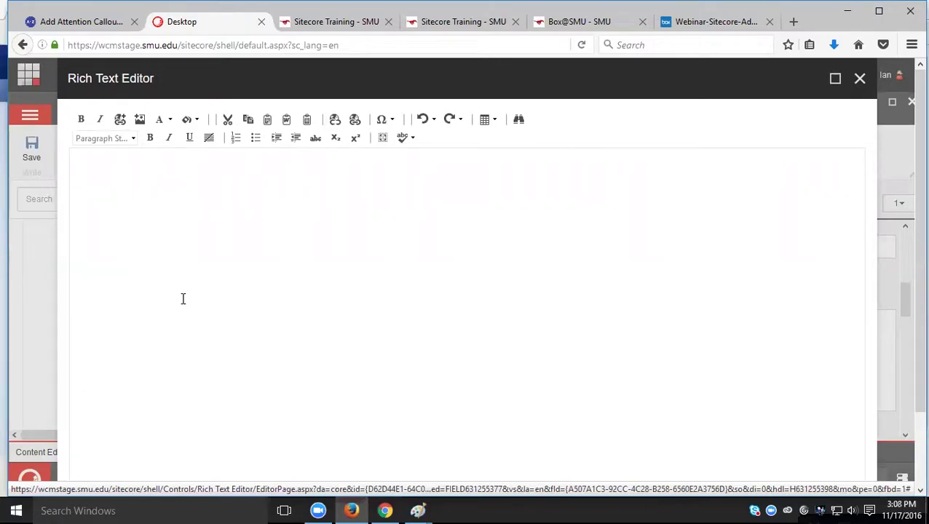
{"action": "type", "text": "Pla"}
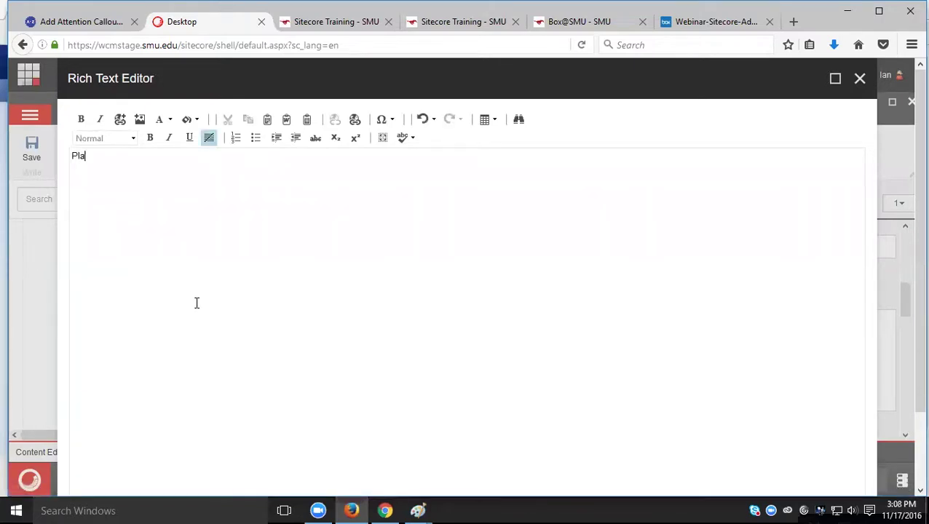
{"action": "type", "text": "ce text here."}
{"action": "scroll", "coordinate": [823, 434], "scroll_direction": "down", "scroll_amount": 2}
{"action": "left_click", "coordinate": [779, 474]}
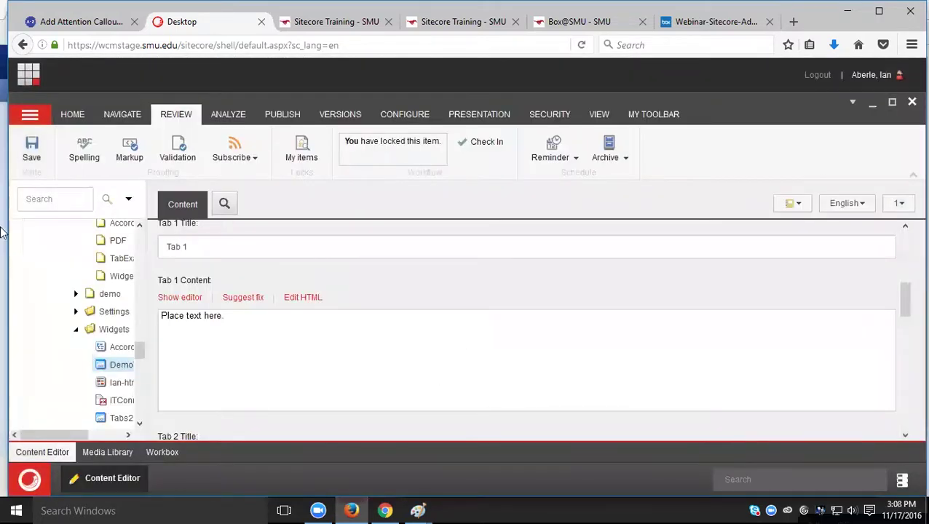
Step: Save the DemoTabs widget
{"action": "left_click", "coordinate": [33, 151]}
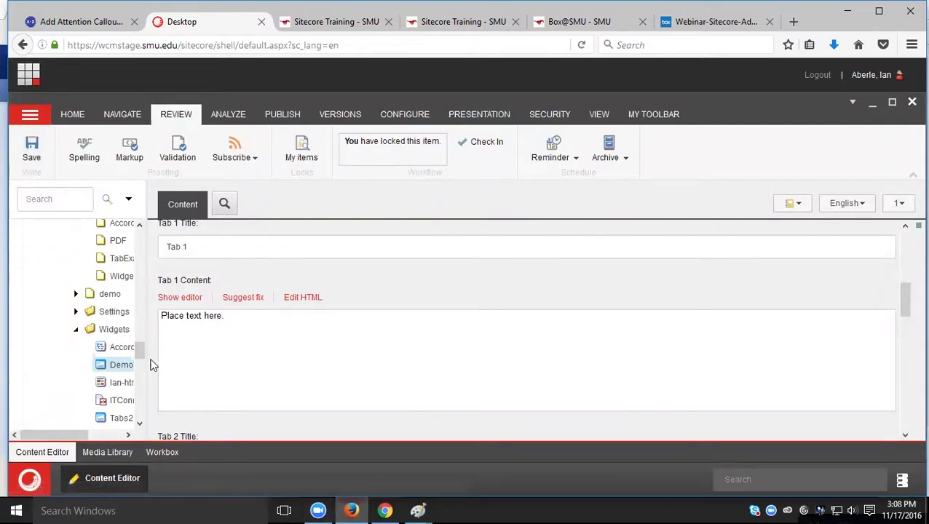
Step: Open the layout details of the demo page under Advanced in the Firefox Content Editor
{"action": "left_click", "coordinate": [140, 226]}
{"action": "left_click", "coordinate": [140, 226]}
{"action": "left_click", "coordinate": [139, 226]}
{"action": "left_click", "coordinate": [140, 227]}
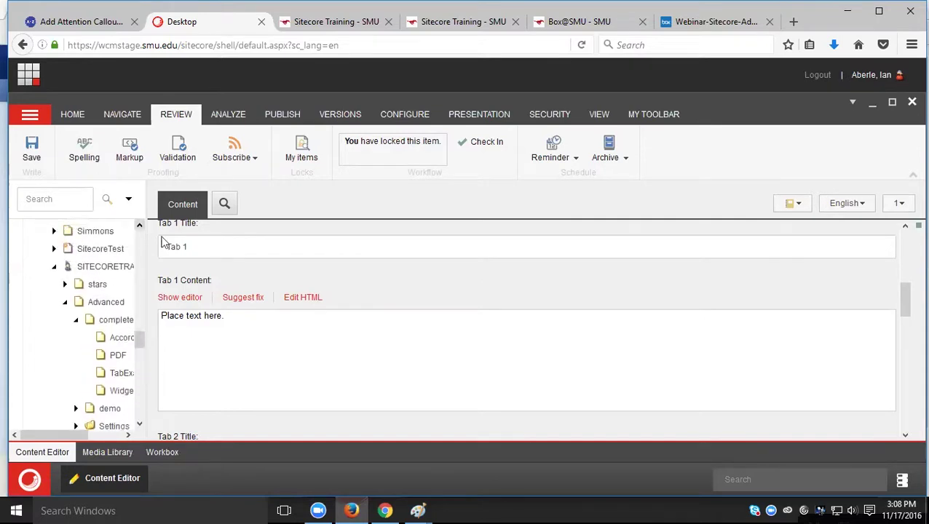
{"action": "left_click", "coordinate": [111, 409]}
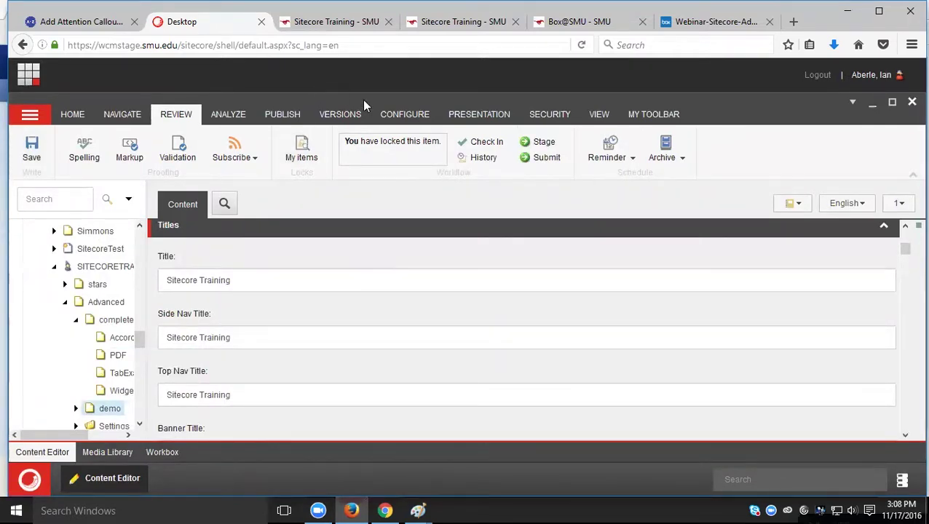
{"action": "left_click", "coordinate": [495, 126]}
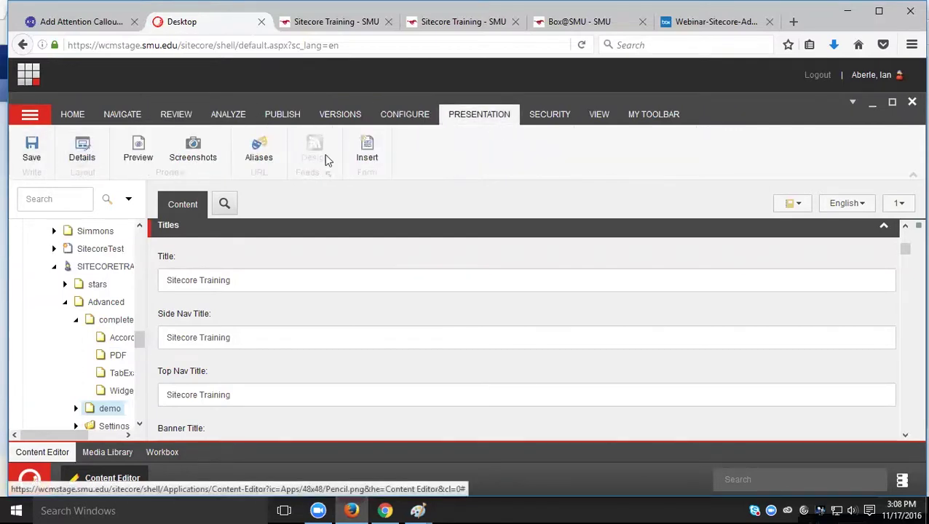
{"action": "left_click", "coordinate": [85, 156]}
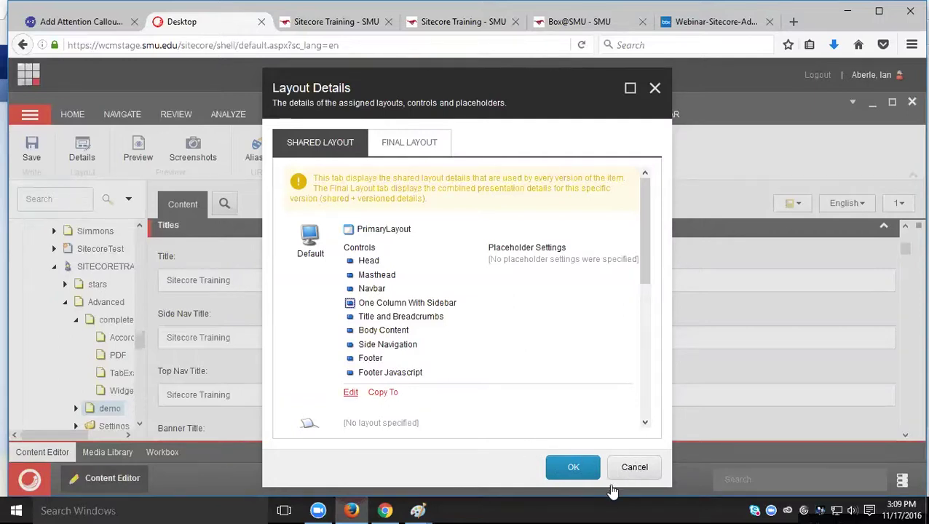
{"action": "right_click", "coordinate": [352, 510]}
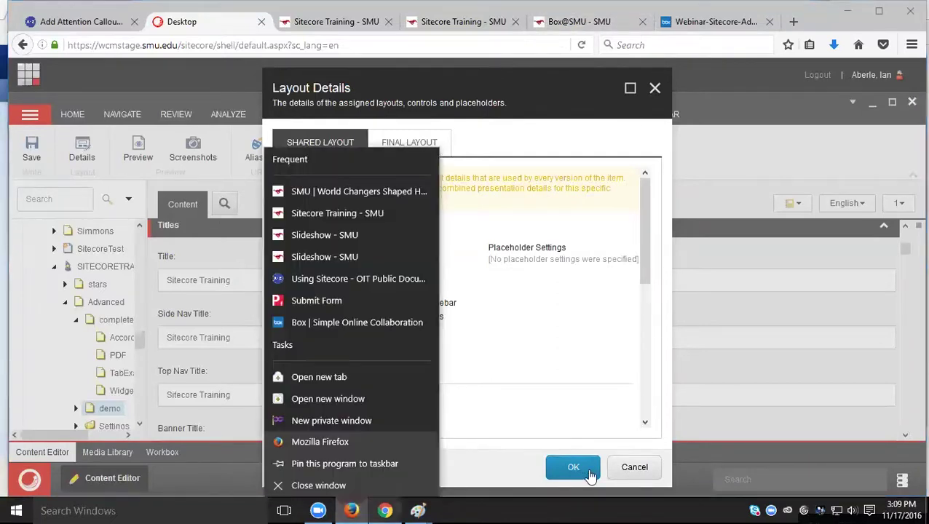
{"action": "left_click", "coordinate": [493, 446]}
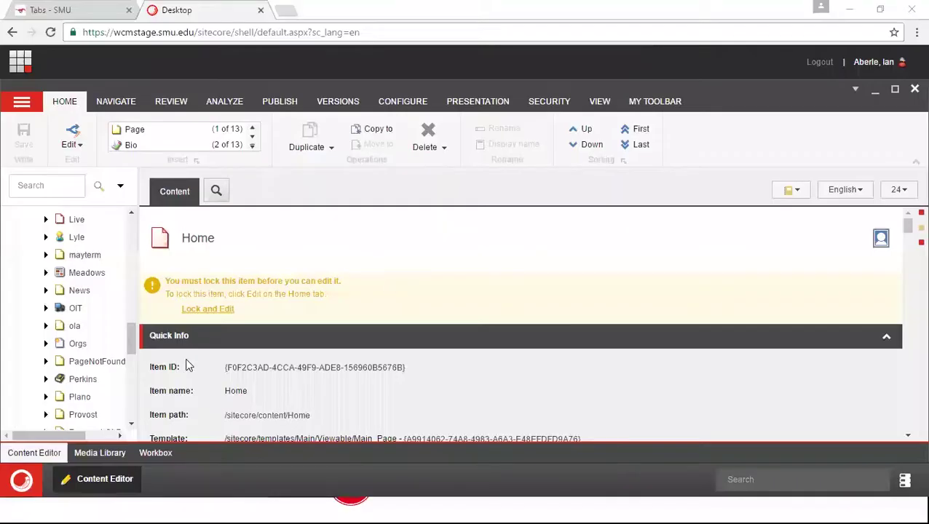
Step: In the Chrome Content Editor, expand SITECORETRAINING and its Advanced folder, and select the demo page
{"action": "scroll", "coordinate": [104, 332], "scroll_direction": "down", "scroll_amount": 3}
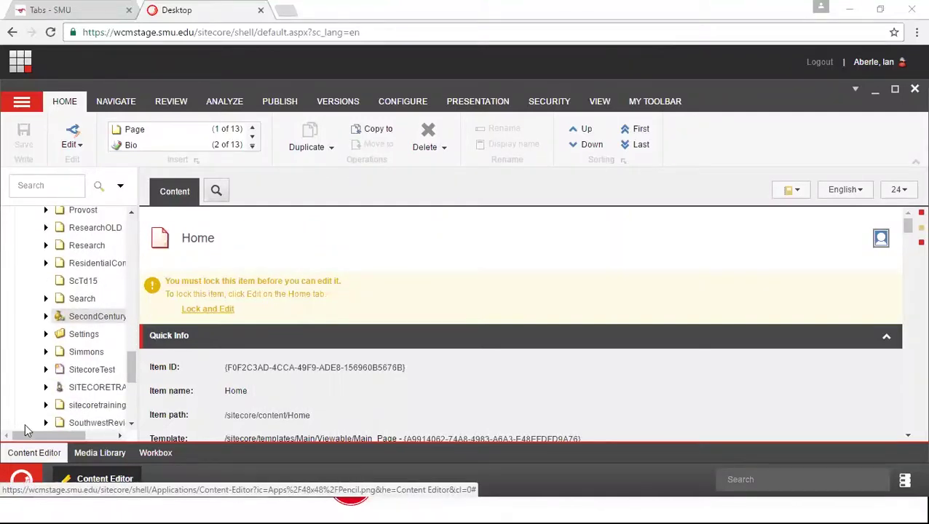
{"action": "left_click", "coordinate": [45, 388]}
{"action": "scroll", "coordinate": [97, 352], "scroll_direction": "down", "scroll_amount": 3}
{"action": "scroll", "coordinate": [97, 351], "scroll_direction": "up", "scroll_amount": 2}
{"action": "scroll", "coordinate": [96, 351], "scroll_direction": "down", "scroll_amount": 1}
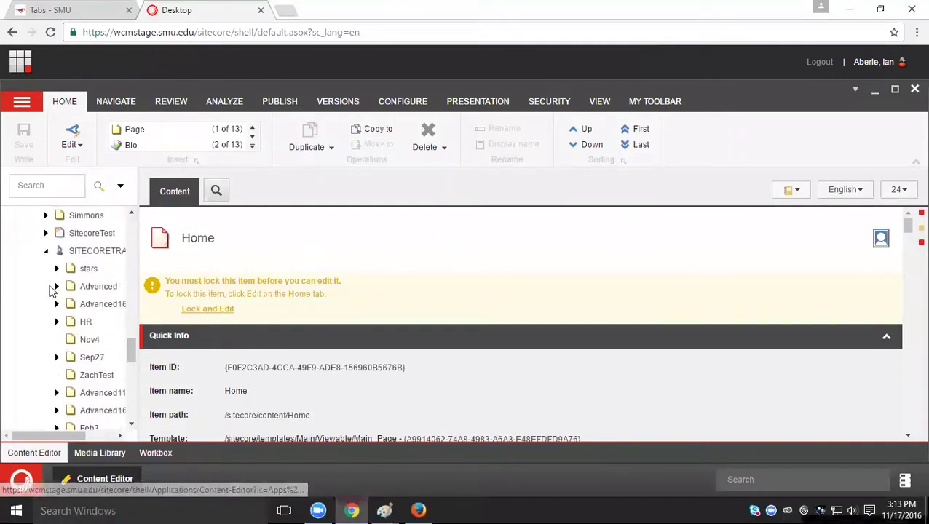
{"action": "left_click", "coordinate": [56, 286]}
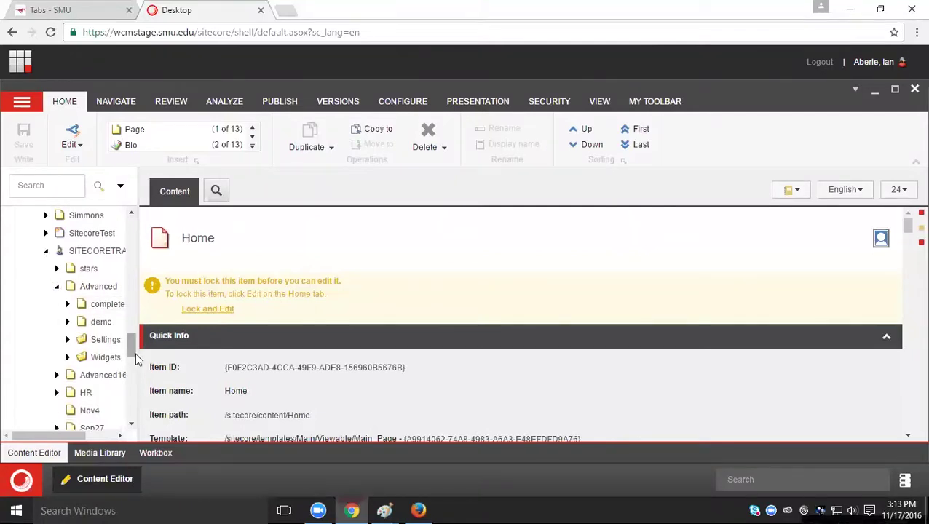
{"action": "left_click", "coordinate": [105, 323]}
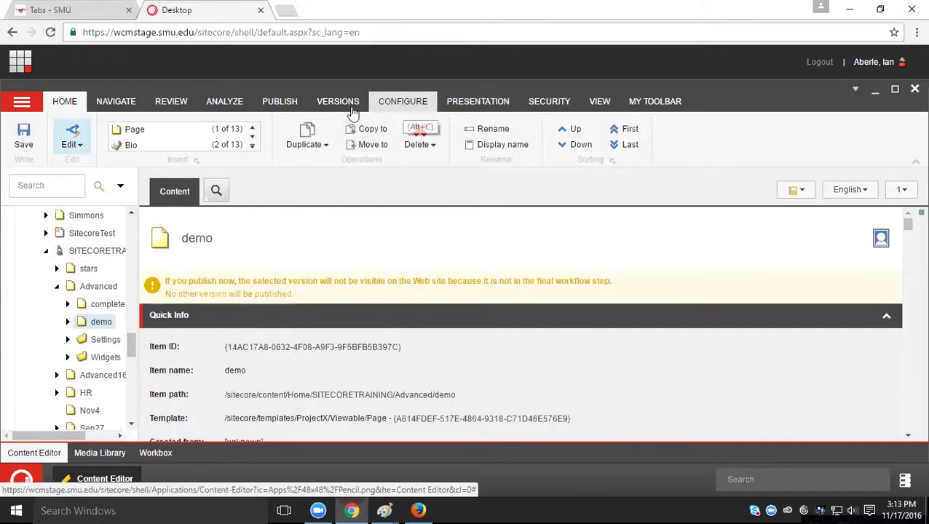
Step: Open the demo page's layout details and bring up the controls of the Default device for editing
{"action": "left_click", "coordinate": [475, 104]}
{"action": "left_click", "coordinate": [76, 138]}
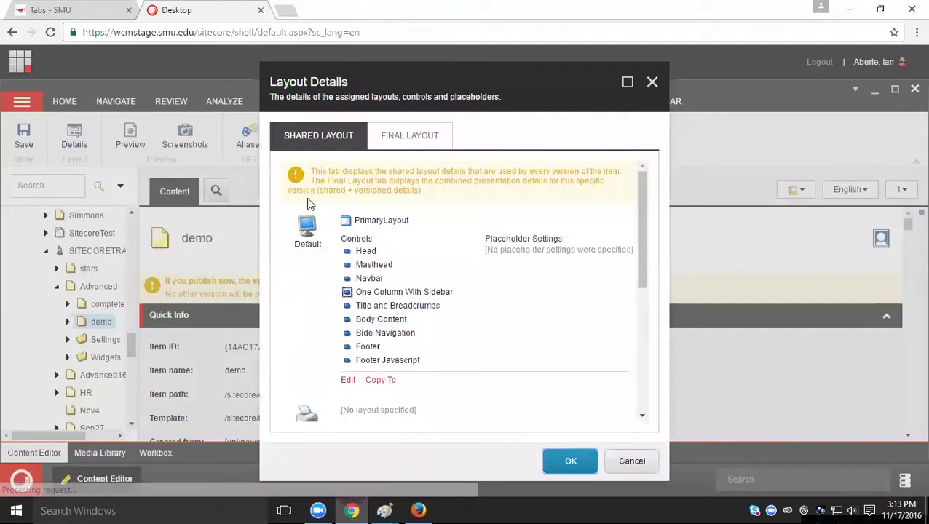
{"action": "left_click", "coordinate": [383, 391]}
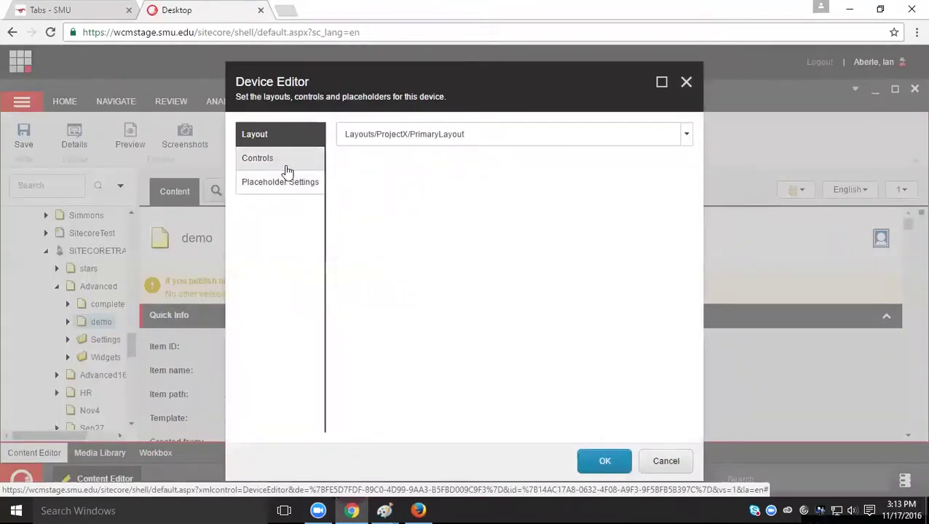
{"action": "left_click", "coordinate": [292, 165]}
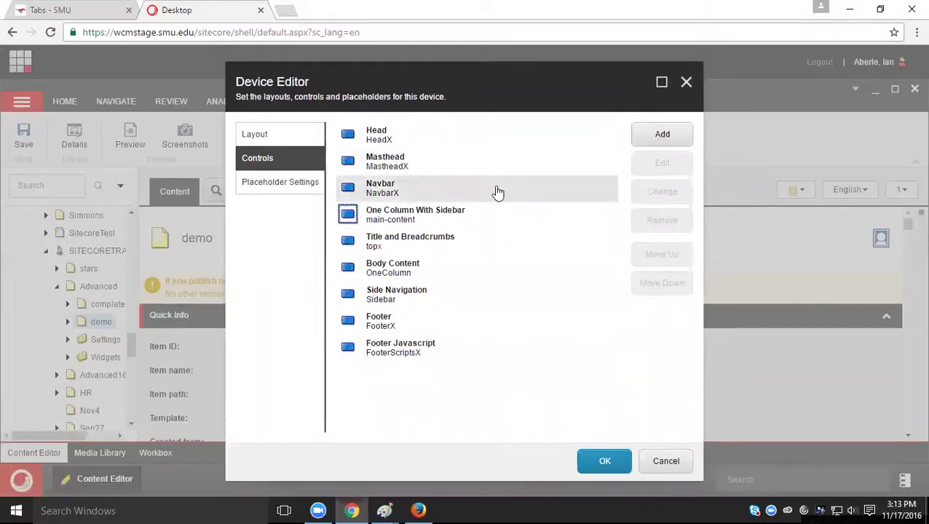
Step: Start adding a control to the page and choose the Tabs_Content_Section rendering from the ProjectX Widgets folder
{"action": "left_click", "coordinate": [661, 135]}
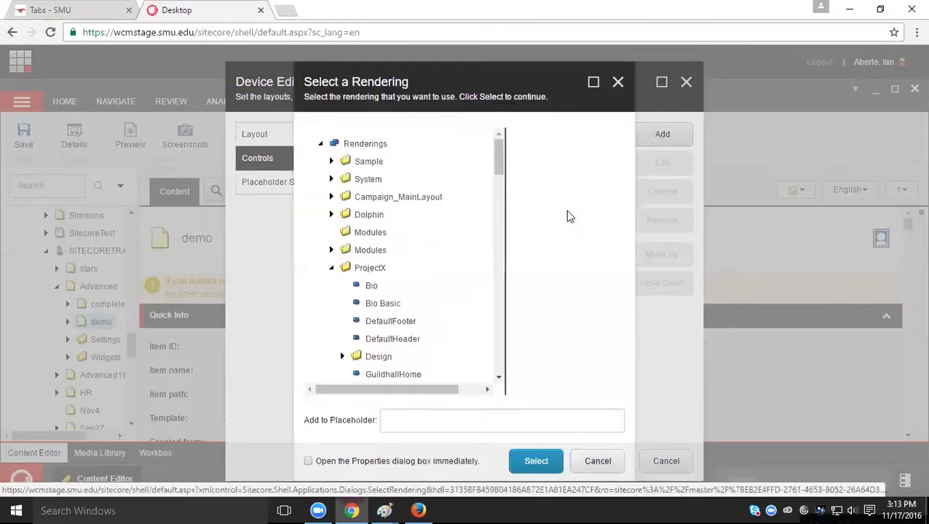
{"action": "scroll", "coordinate": [466, 273], "scroll_direction": "down", "scroll_amount": 3}
{"action": "scroll", "coordinate": [347, 145], "scroll_direction": "up", "scroll_amount": 3}
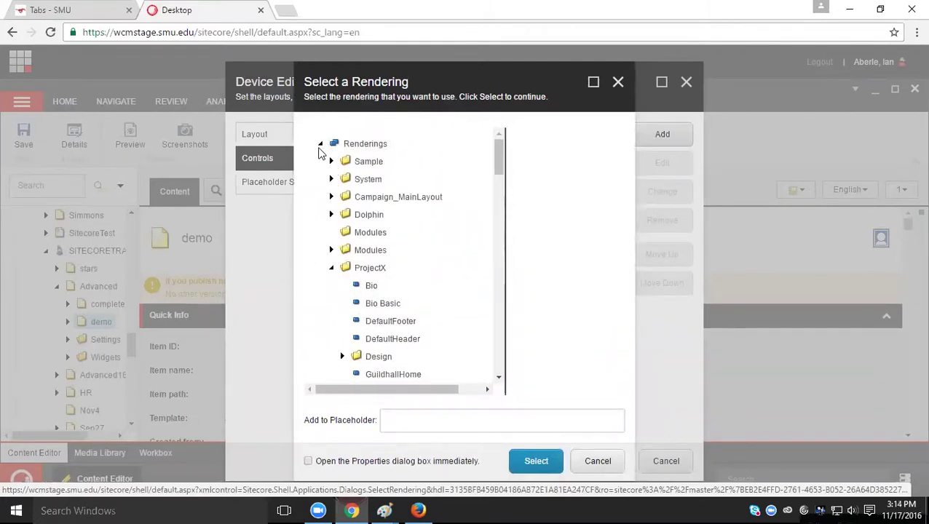
{"action": "scroll", "coordinate": [473, 293], "scroll_direction": "down", "scroll_amount": 3}
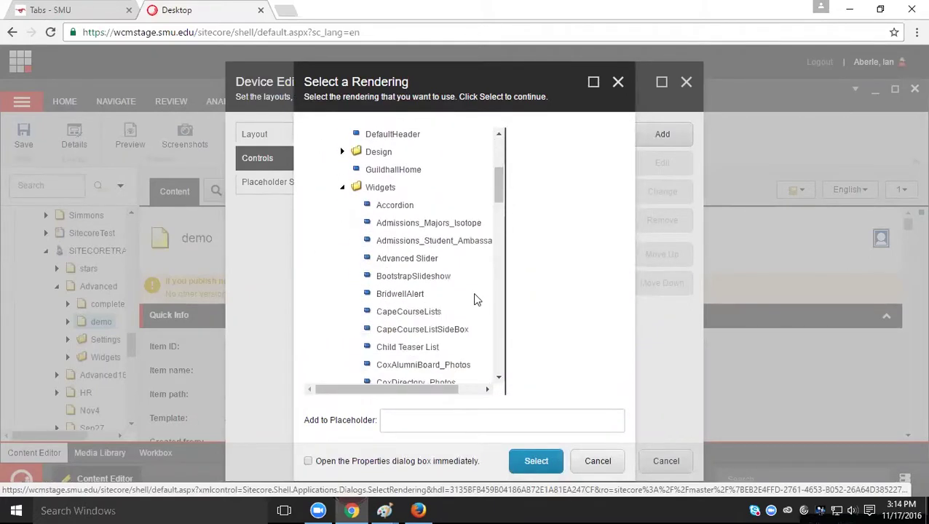
{"action": "scroll", "coordinate": [404, 244], "scroll_direction": "down", "scroll_amount": 1}
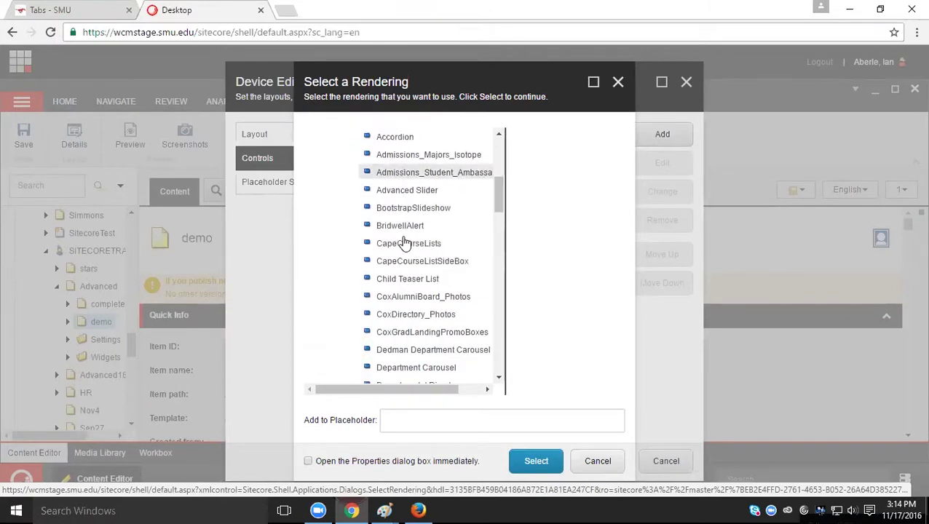
{"action": "scroll", "coordinate": [405, 243], "scroll_direction": "down", "scroll_amount": 6}
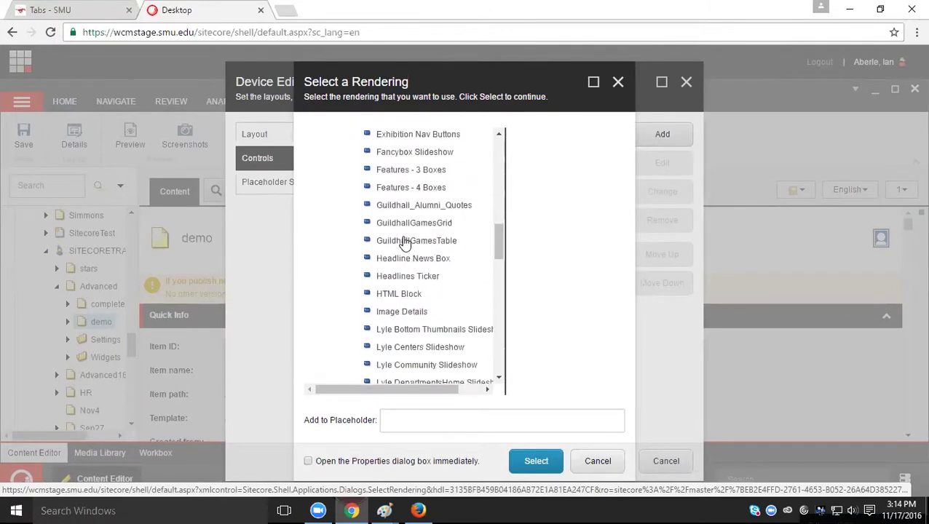
{"action": "scroll", "coordinate": [405, 243], "scroll_direction": "down", "scroll_amount": 10}
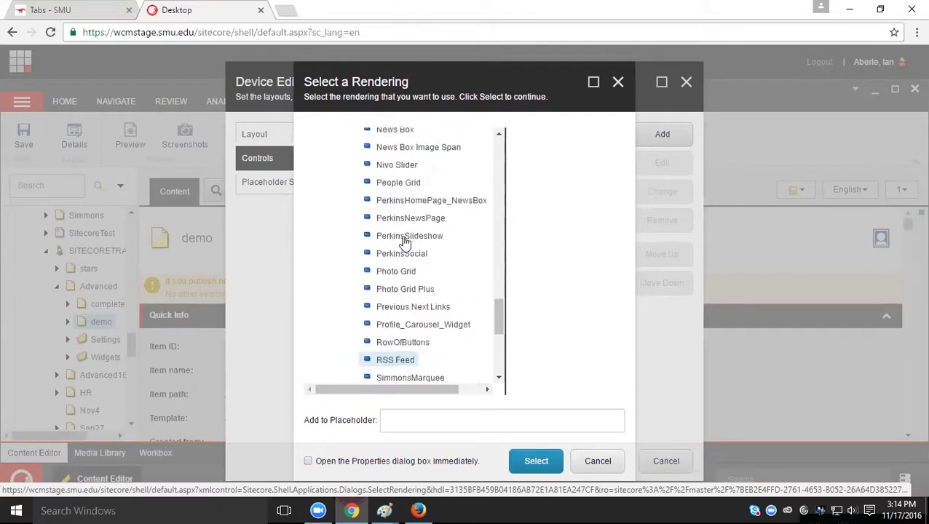
{"action": "scroll", "coordinate": [405, 243], "scroll_direction": "down", "scroll_amount": 1}
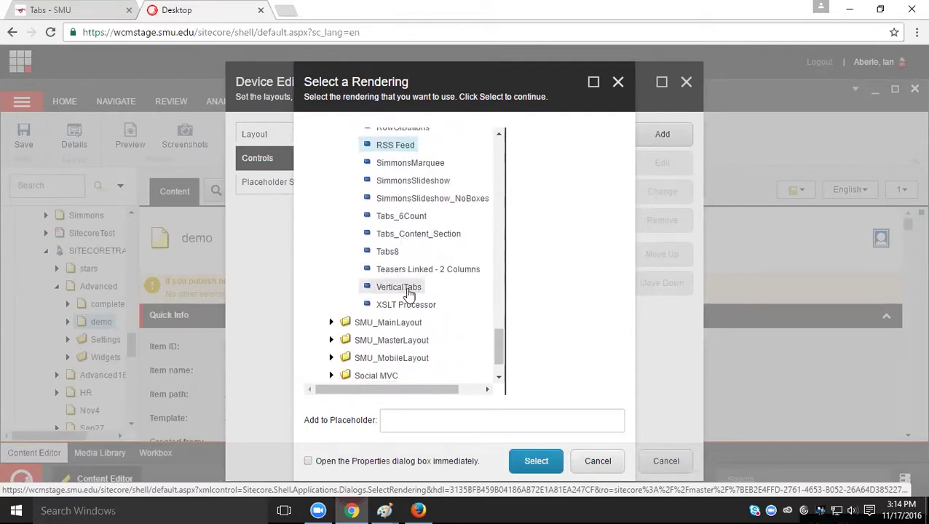
{"action": "left_click", "coordinate": [398, 221]}
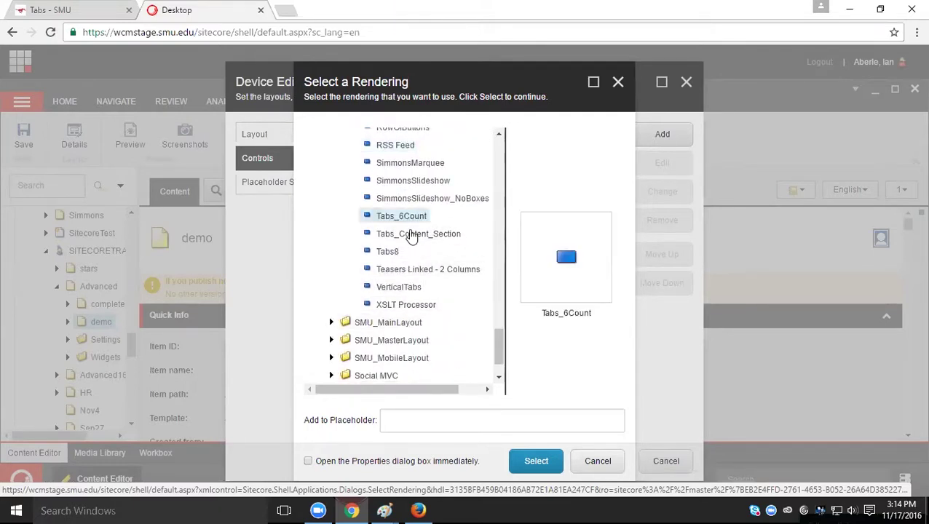
{"action": "left_click", "coordinate": [416, 236]}
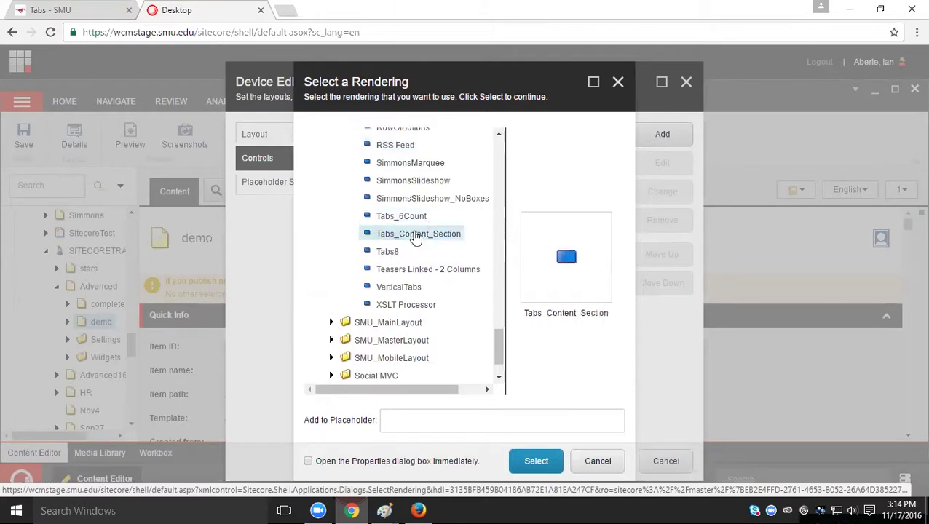
Step: Glance at the staged Tabs page, set the rendering's placeholder to OneColumn, and add it with its properties opening immediately
{"action": "left_click", "coordinate": [417, 421]}
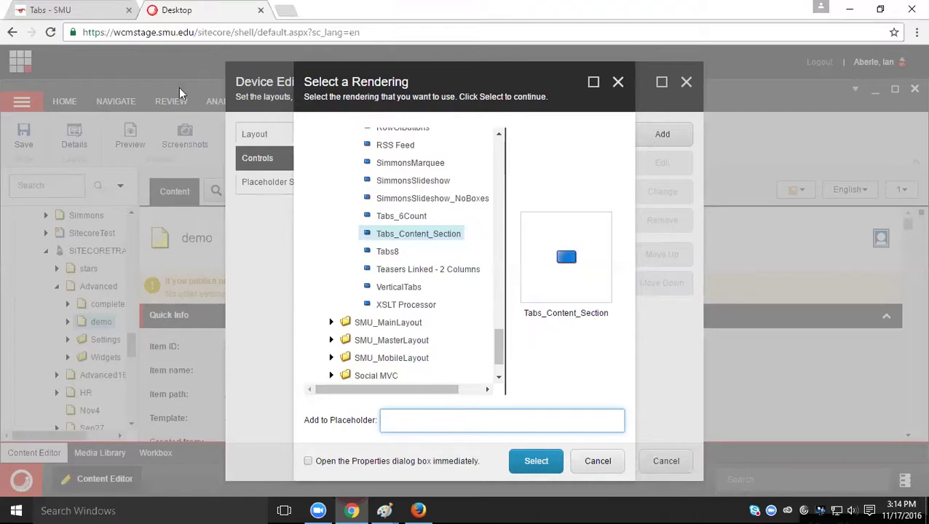
{"action": "left_click", "coordinate": [72, 10]}
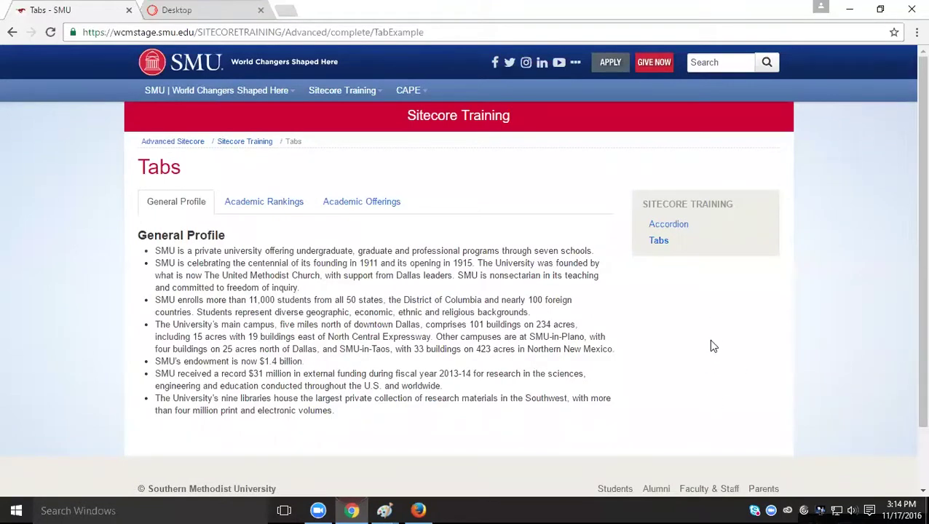
{"action": "left_click", "coordinate": [204, 9]}
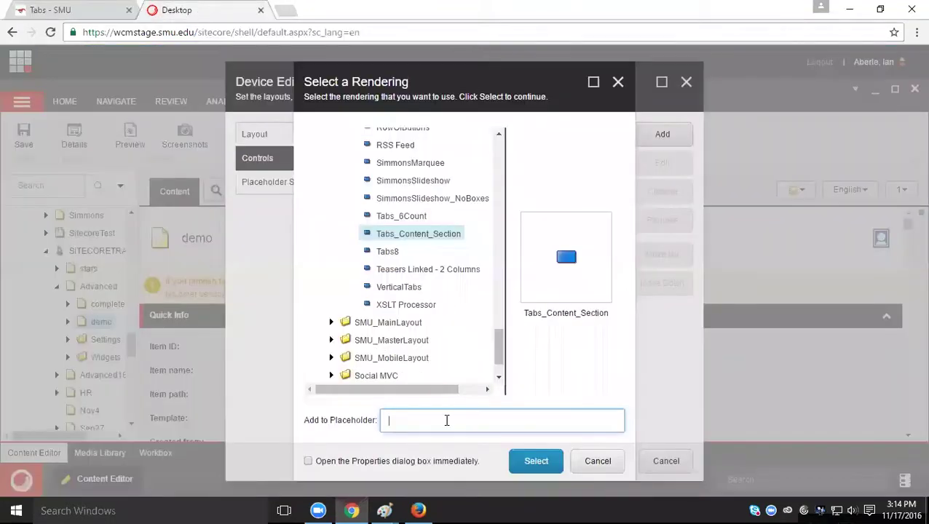
{"action": "type", "text": "OneColumn"}
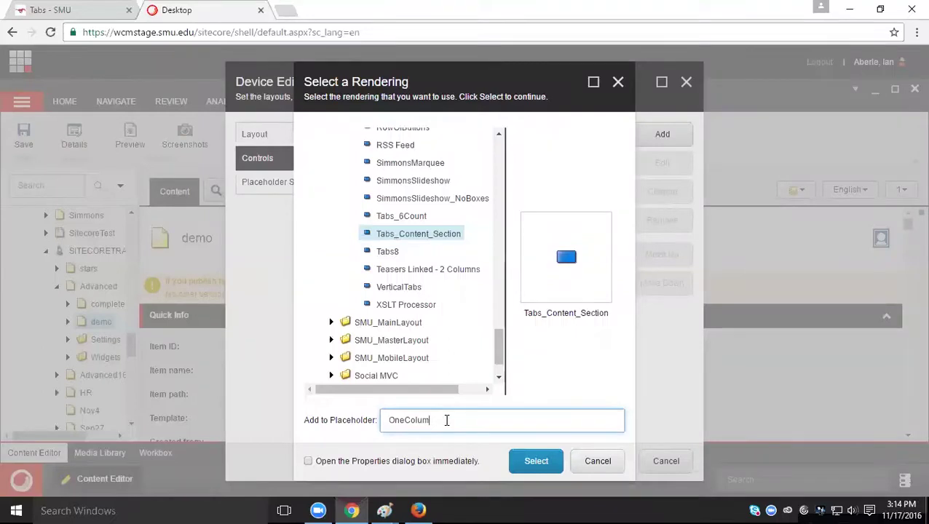
{"action": "left_click", "coordinate": [308, 463]}
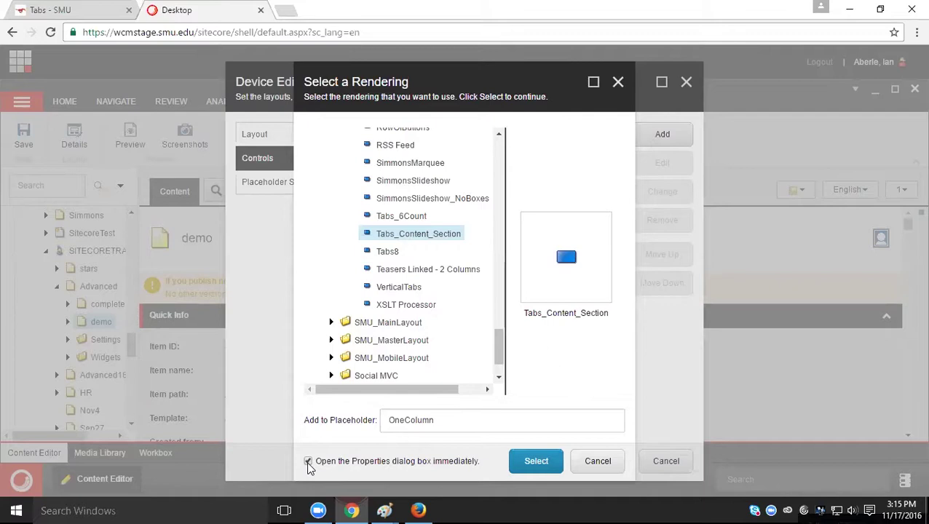
{"action": "left_click", "coordinate": [539, 472]}
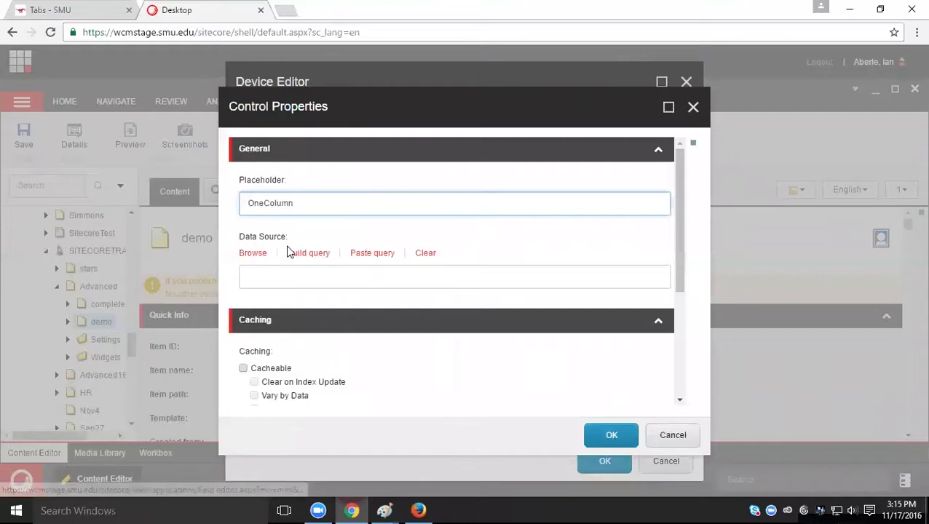
Step: Set the control's data source to the DemoTabs widget under SITECORETRAINING, Advanced, Widgets
{"action": "left_click", "coordinate": [258, 254]}
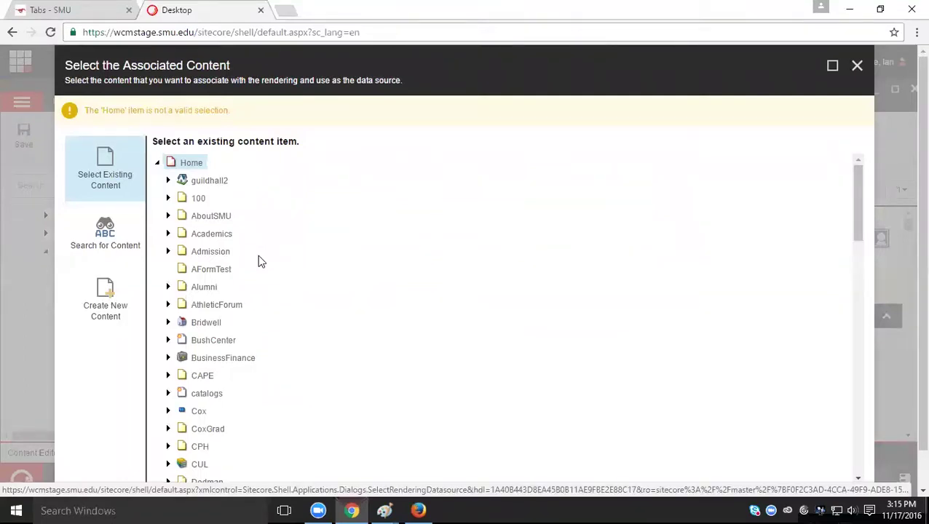
{"action": "scroll", "coordinate": [288, 319], "scroll_direction": "down", "scroll_amount": 5}
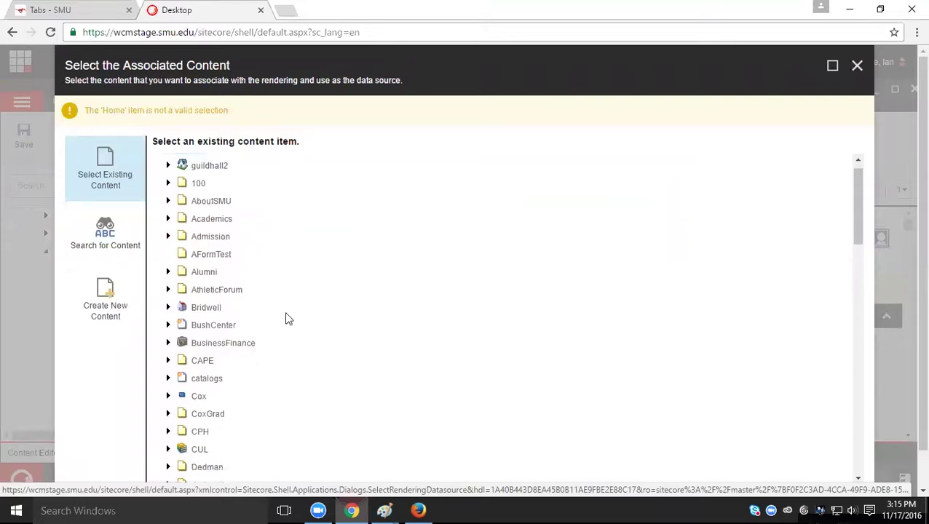
{"action": "scroll", "coordinate": [287, 319], "scroll_direction": "down", "scroll_amount": 8}
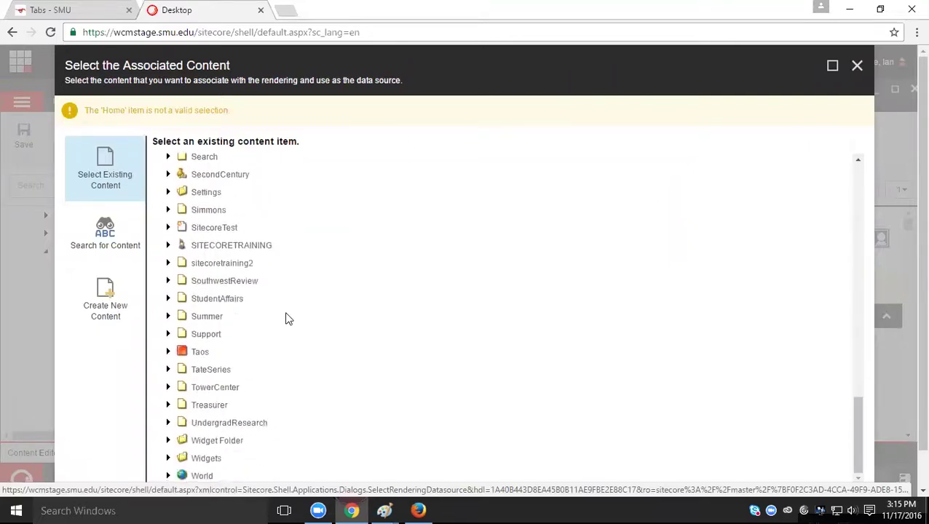
{"action": "left_click", "coordinate": [168, 245]}
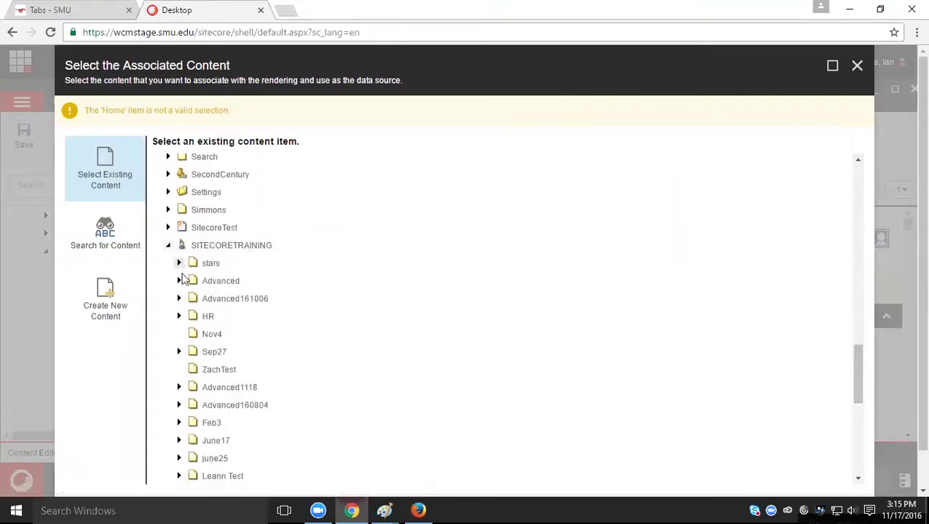
{"action": "left_click", "coordinate": [179, 281]}
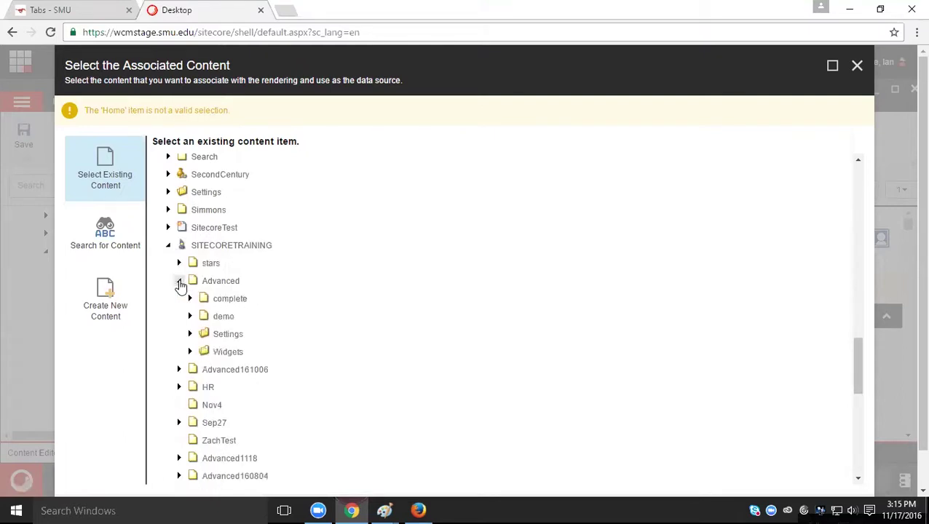
{"action": "left_click", "coordinate": [191, 352]}
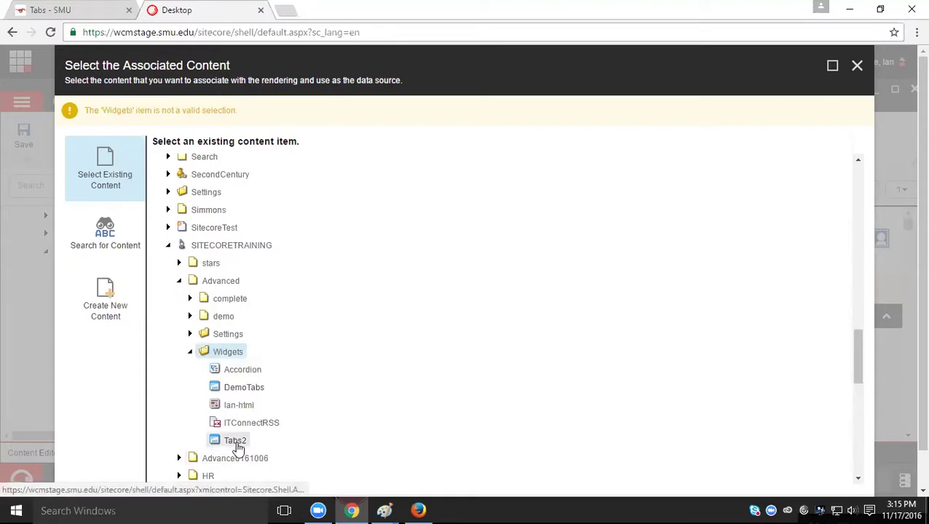
{"action": "left_click", "coordinate": [259, 391]}
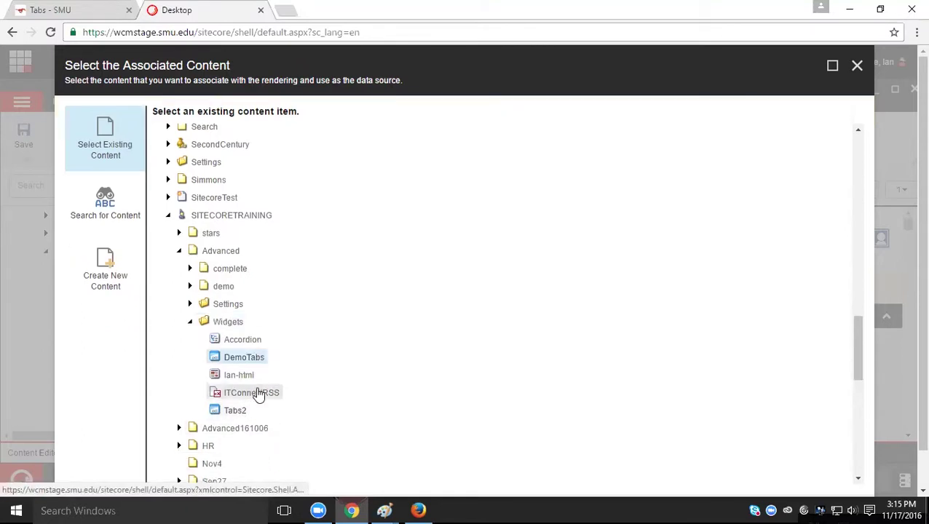
{"action": "scroll", "coordinate": [618, 444], "scroll_direction": "down", "scroll_amount": 5}
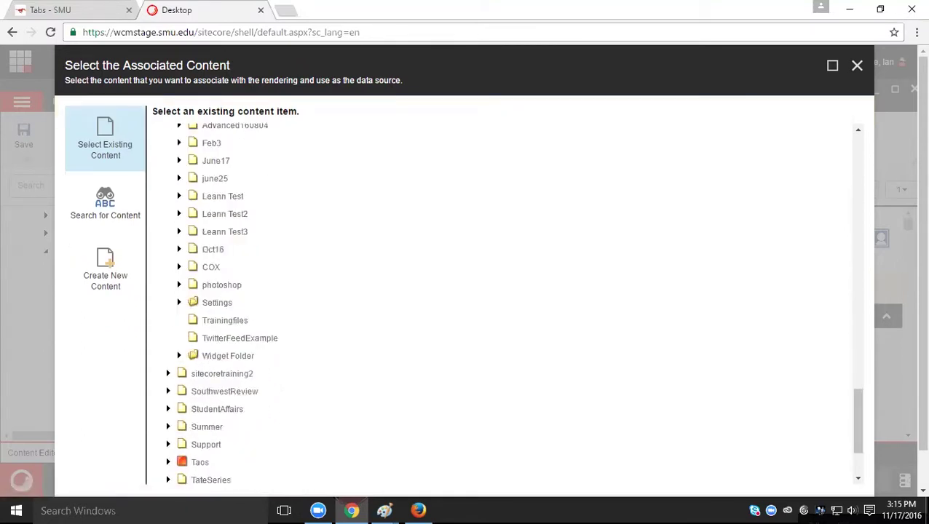
{"action": "left_click", "coordinate": [776, 477]}
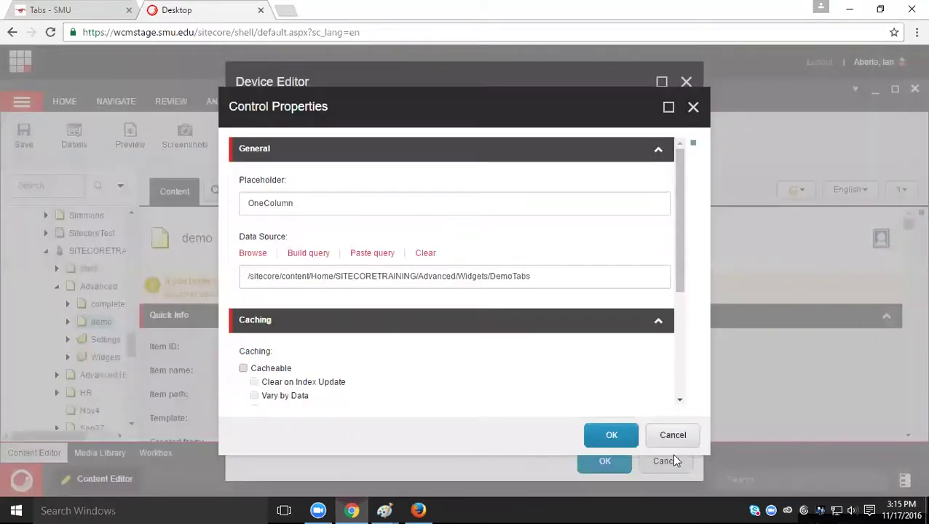
Step: Accept the control properties, device and layout changes, and save the demo page
{"action": "left_click", "coordinate": [604, 437]}
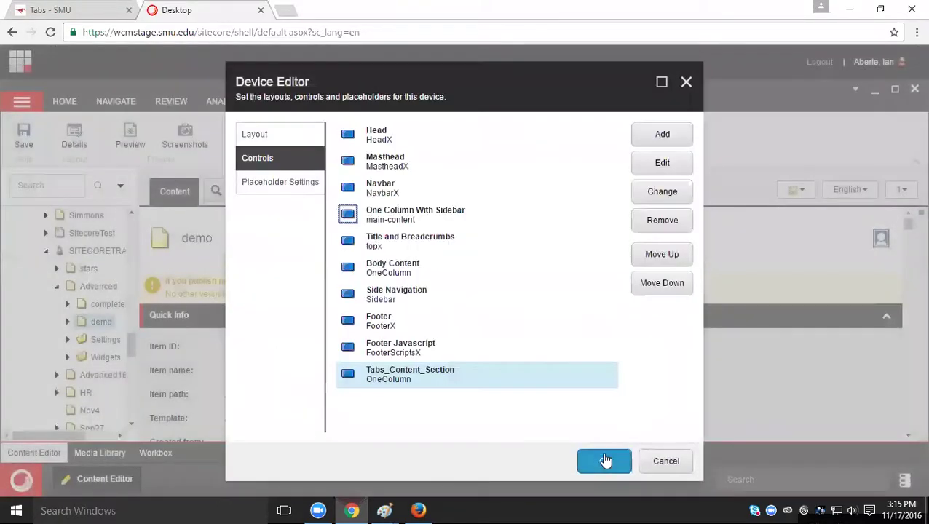
{"action": "left_click", "coordinate": [605, 462]}
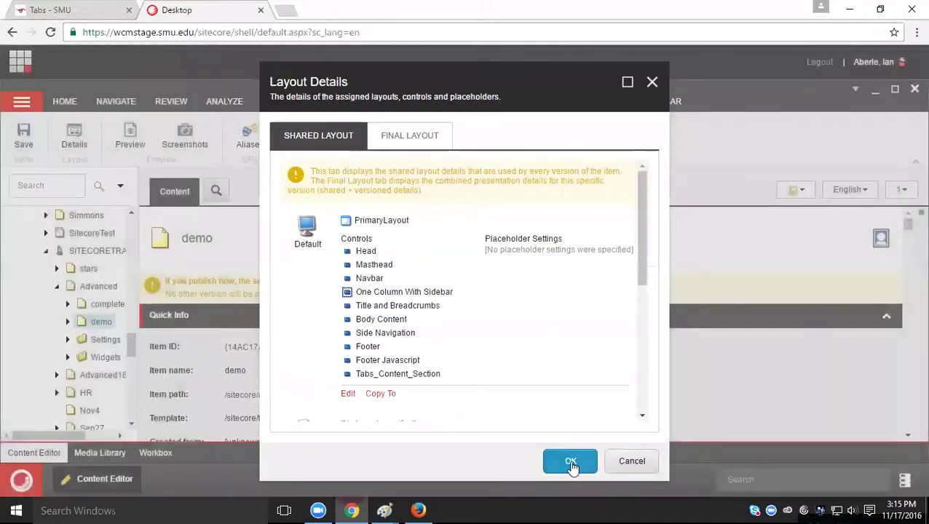
{"action": "left_click", "coordinate": [572, 470]}
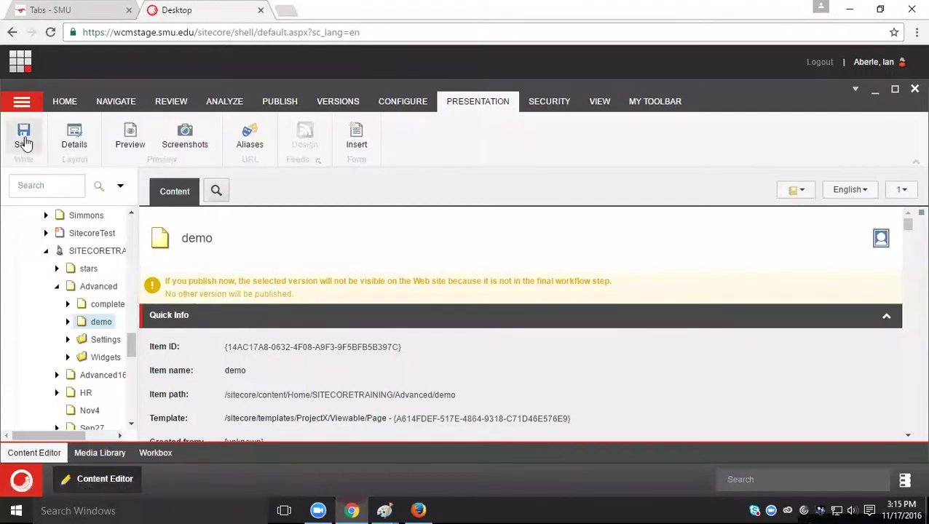
{"action": "left_click", "coordinate": [24, 142]}
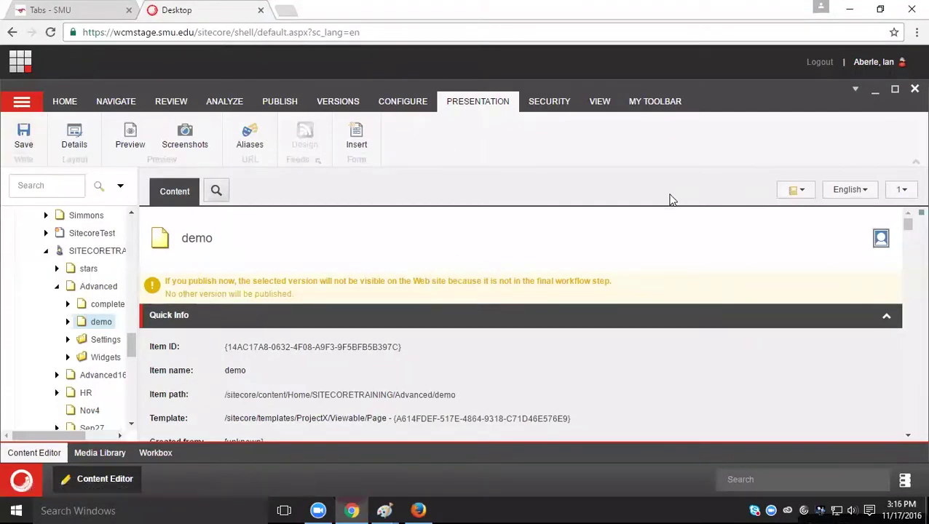
Step: Always allow pop-ups from the wcmstage.smu.edu site and preview the demo page
{"action": "left_click", "coordinate": [290, 109]}
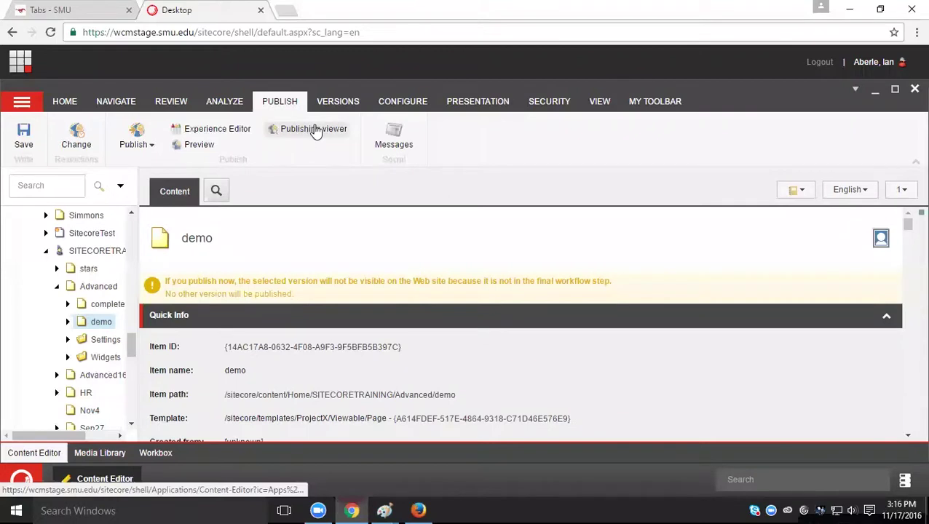
{"action": "left_click", "coordinate": [209, 148]}
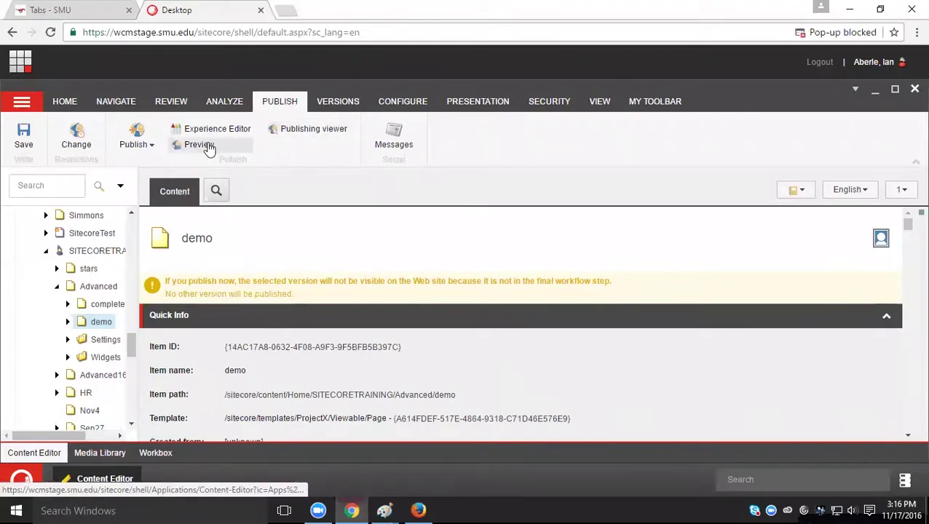
{"action": "left_click", "coordinate": [826, 39]}
{"action": "left_click", "coordinate": [583, 95]}
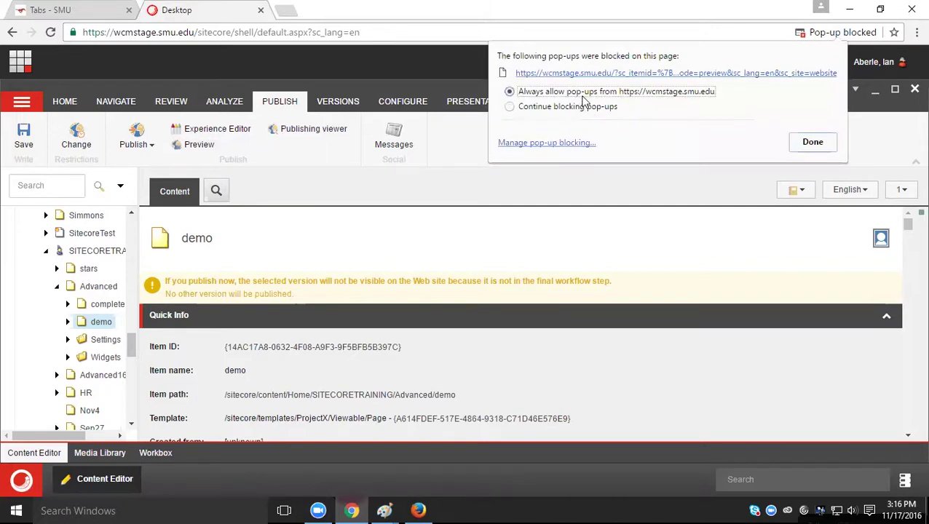
{"action": "left_click", "coordinate": [829, 148]}
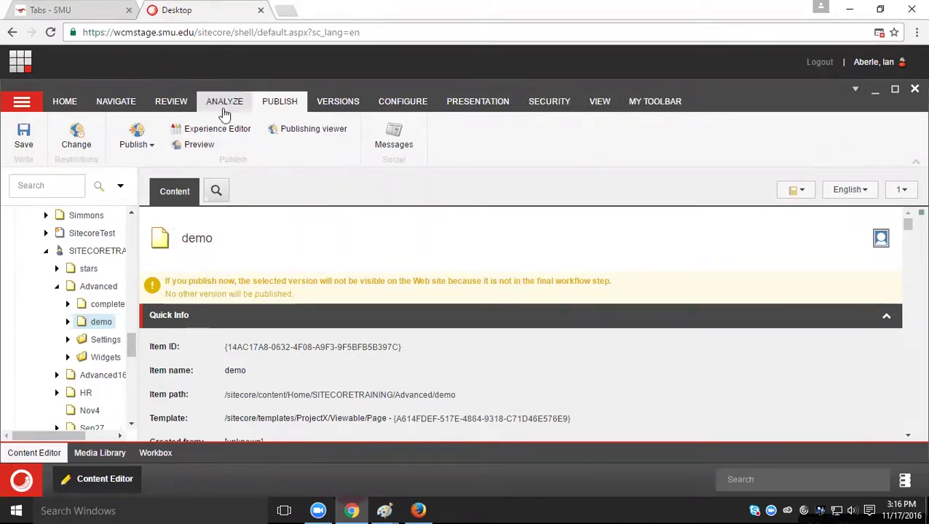
{"action": "left_click", "coordinate": [198, 145]}
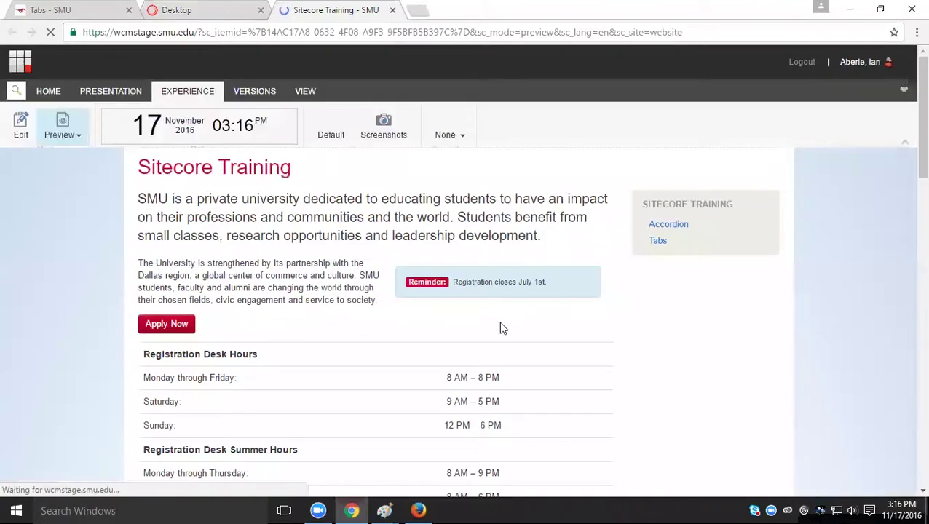
Step: Check the tabs section below the body content in the page preview, and close the preview
{"action": "scroll", "coordinate": [532, 295], "scroll_direction": "down", "scroll_amount": 5}
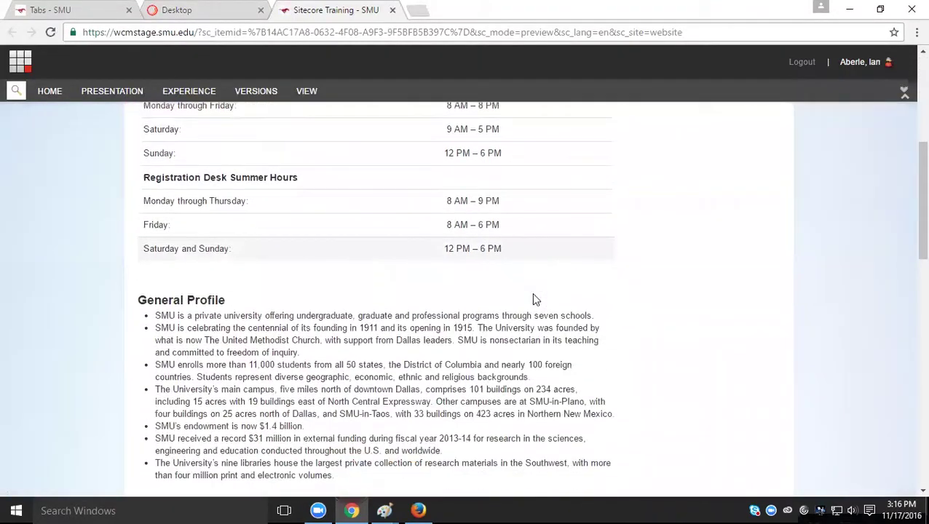
{"action": "scroll", "coordinate": [534, 297], "scroll_direction": "down", "scroll_amount": 15}
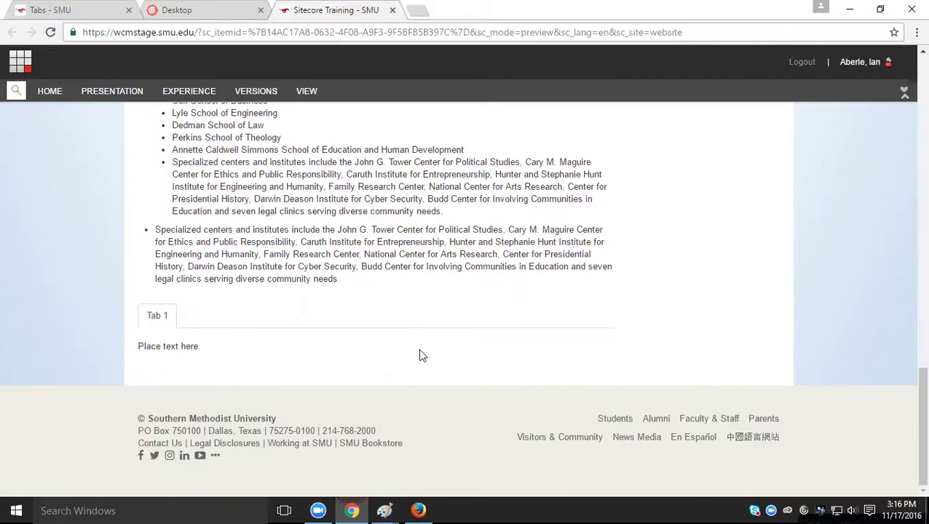
{"action": "scroll", "coordinate": [419, 356], "scroll_direction": "up", "scroll_amount": 3}
{"action": "scroll", "coordinate": [277, 429], "scroll_direction": "down", "scroll_amount": 3}
{"action": "left_click", "coordinate": [393, 11]}
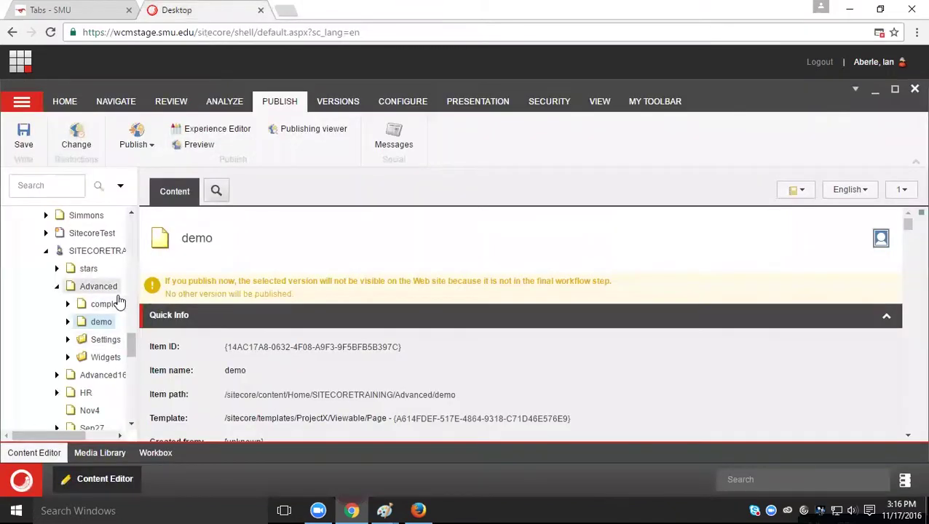
Step: Select the Accordion item in the Advanced site's Widgets folder, widening the content tree, and lock it for editing
{"action": "left_click", "coordinate": [68, 357]}
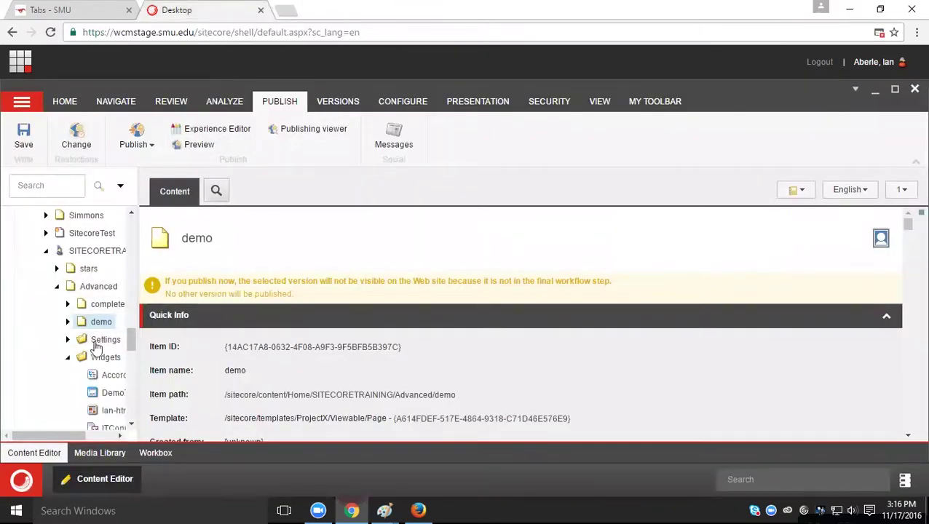
{"action": "scroll", "coordinate": [99, 332], "scroll_direction": "down", "scroll_amount": 1}
{"action": "scroll", "coordinate": [99, 333], "scroll_direction": "down", "scroll_amount": 1}
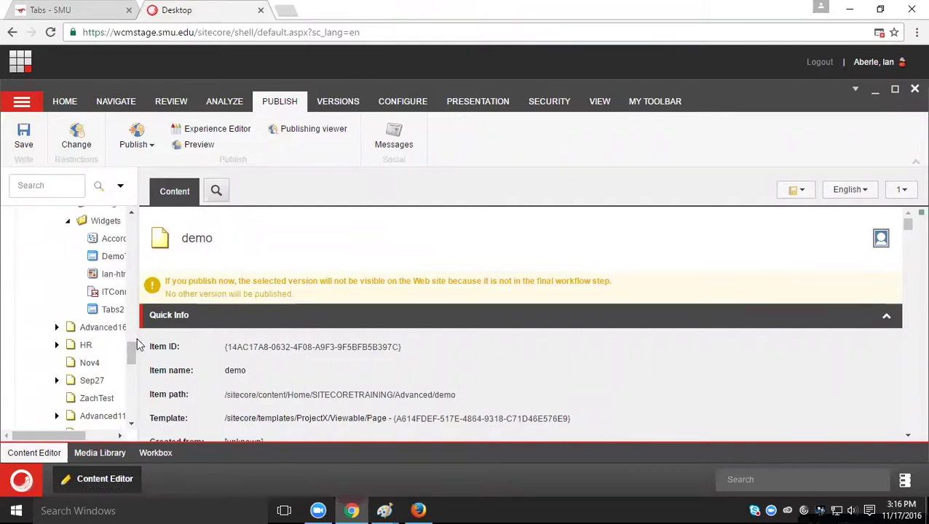
{"action": "left_click_drag", "start_coordinate": [138, 338], "coordinate": [176, 338]}
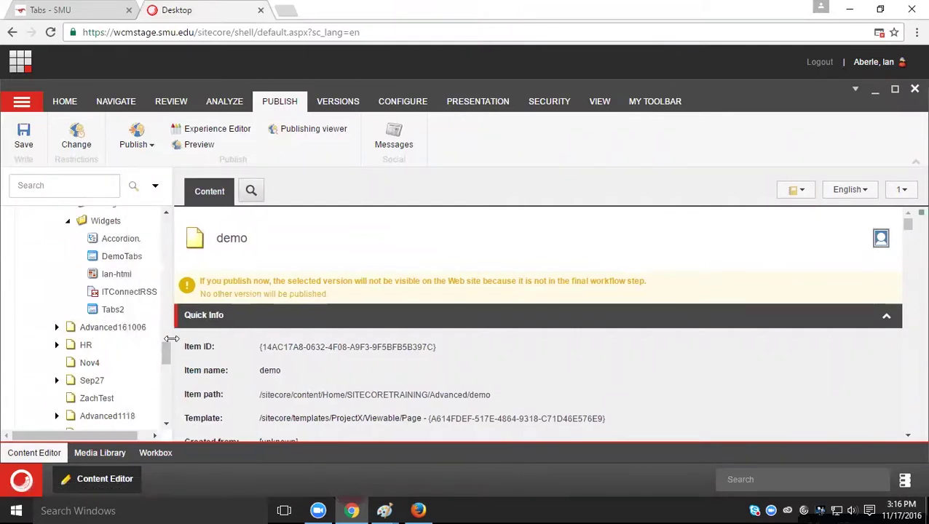
{"action": "left_click", "coordinate": [120, 240]}
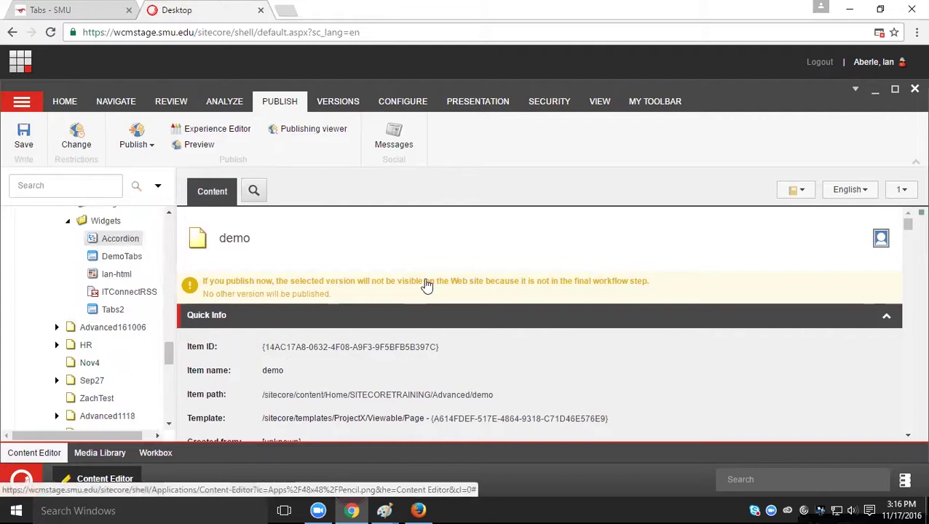
{"action": "scroll", "coordinate": [430, 306], "scroll_direction": "down", "scroll_amount": 1}
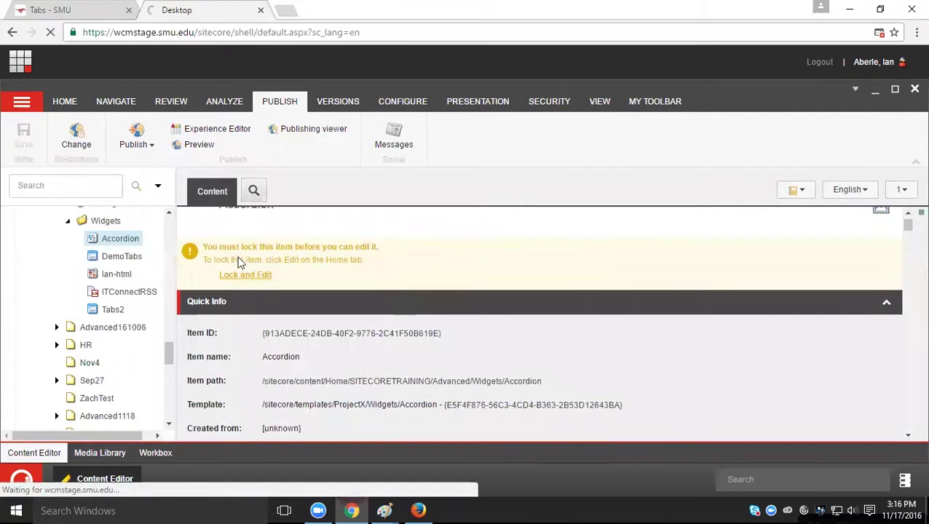
{"action": "scroll", "coordinate": [257, 277], "scroll_direction": "down", "scroll_amount": 1}
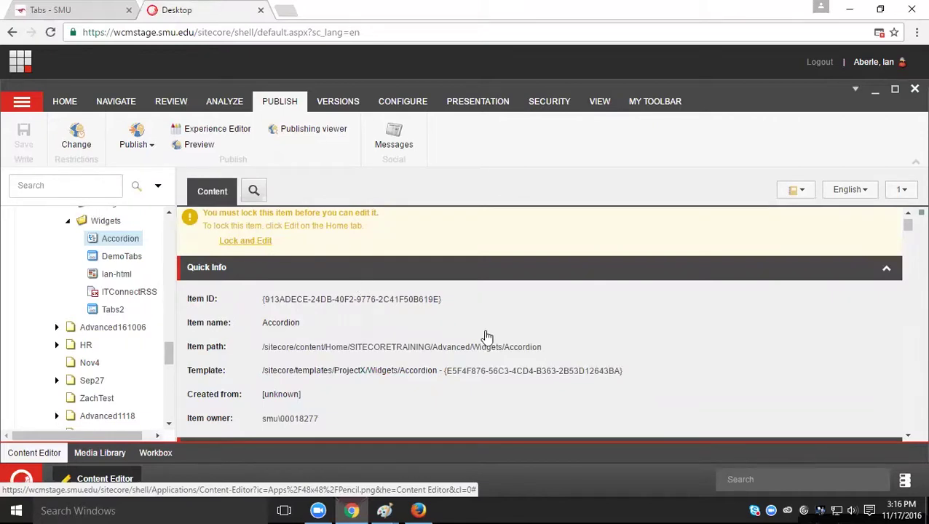
{"action": "scroll", "coordinate": [486, 325], "scroll_direction": "down", "scroll_amount": 6}
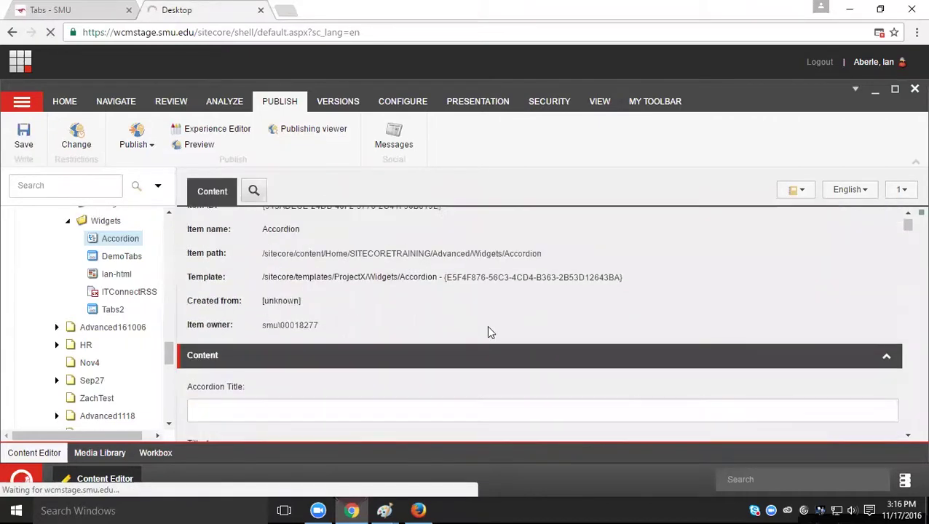
Step: Enter "Table" as Title 6 of the Accordion widget
{"action": "scroll", "coordinate": [488, 332], "scroll_direction": "down", "scroll_amount": 15}
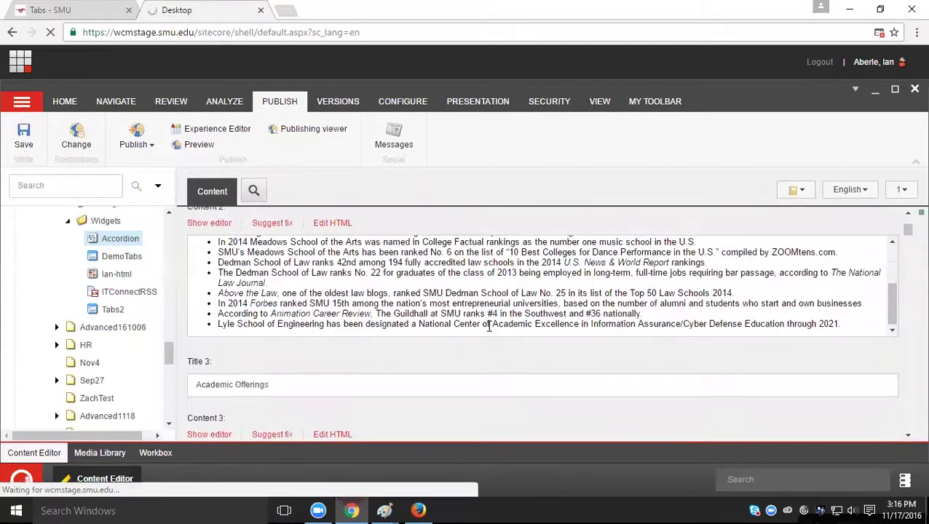
{"action": "scroll", "coordinate": [489, 326], "scroll_direction": "down", "scroll_amount": 10}
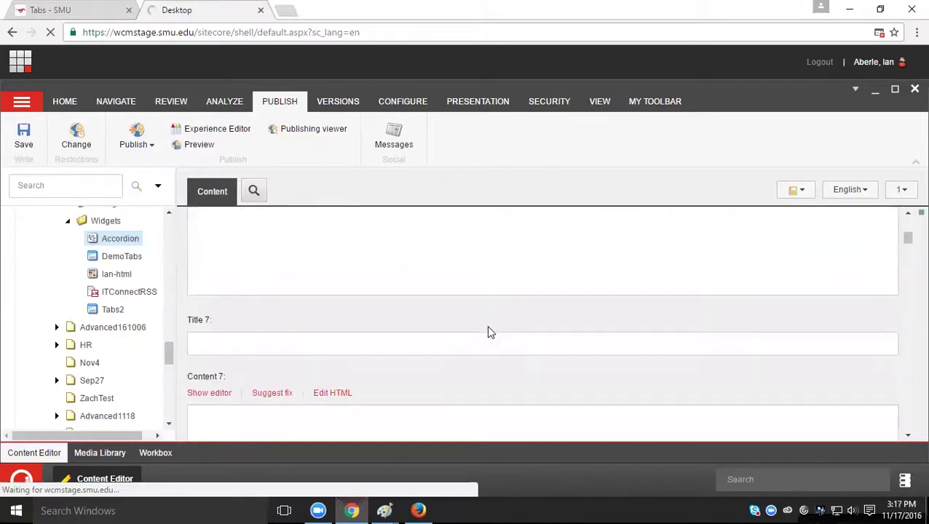
{"action": "left_click", "coordinate": [262, 333]}
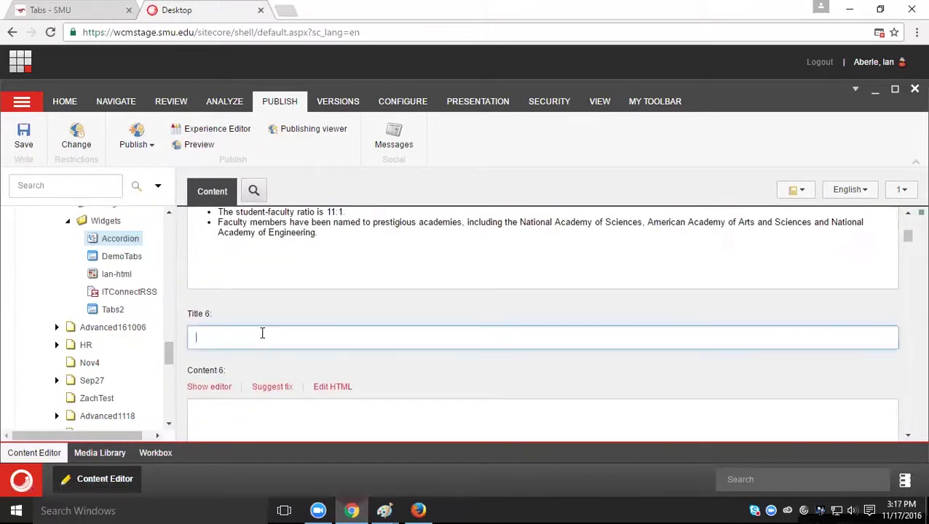
{"action": "type", "text": "TAble"}
{"action": "key", "text": "BackSpace"}
{"action": "key", "text": "BackSpace"}
{"action": "key", "text": "BackSpace"}
{"action": "key", "text": "BackSpace"}
{"action": "type", "text": "able"}
{"action": "type", "text": "e"}
Step: Open Content 6 in the Rich Text Editor and insert a table with three columns and three rows
{"action": "left_click", "coordinate": [207, 389]}
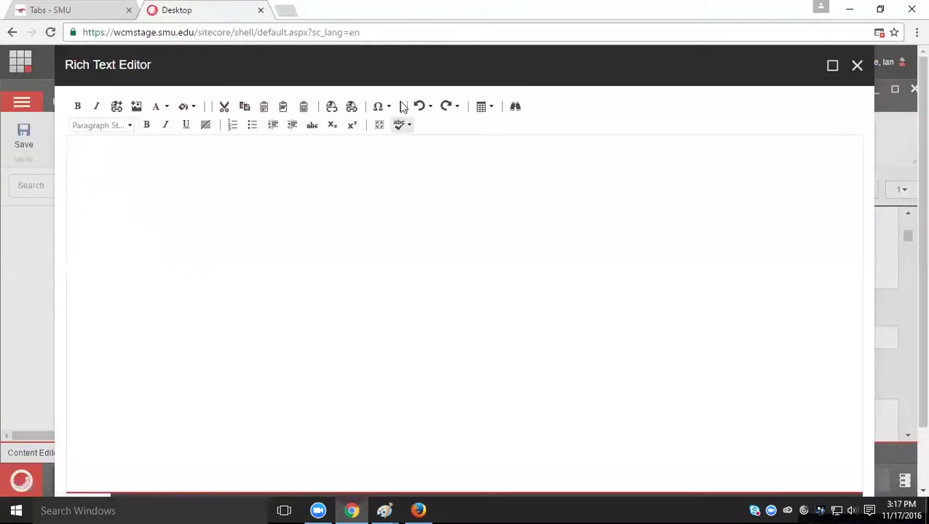
{"action": "left_click", "coordinate": [491, 108]}
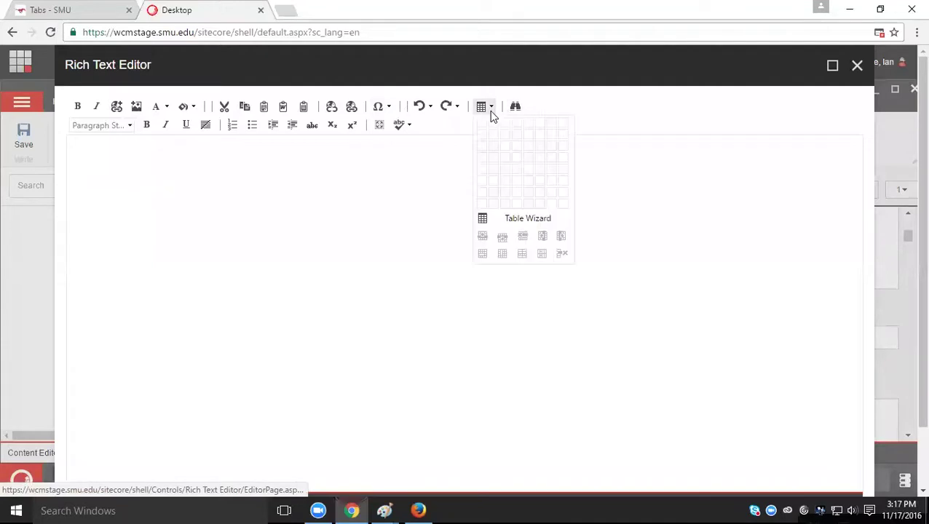
{"action": "left_click", "coordinate": [509, 148]}
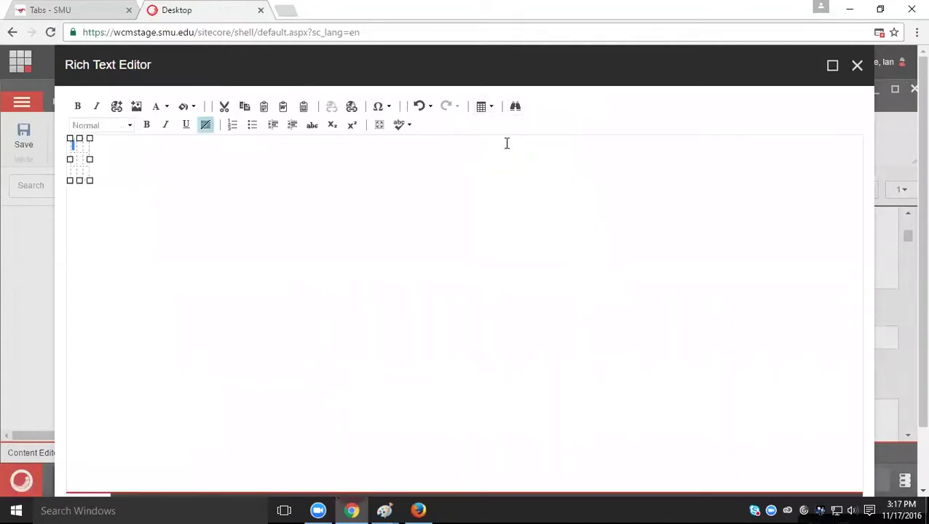
Step: Fill the first two rows of the table with the numbers 1 to 6, one per cell, leaving the third row empty
{"action": "type", "text": "1"}
{"action": "key", "text": "Tab"}
{"action": "type", "text": "2"}
{"action": "type", "text": "3"}
{"action": "key", "text": "Tab"}
{"action": "type", "text": "4"}
{"action": "key", "text": "Tab"}
{"action": "type", "text": "5"}
{"action": "key", "text": "Tab"}
{"action": "key", "text": "Tab"}
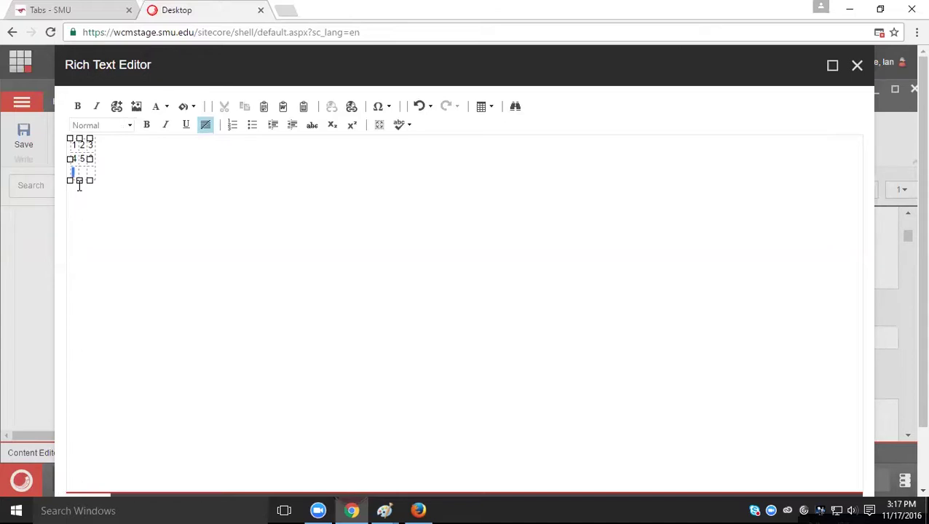
{"action": "left_click", "coordinate": [172, 223]}
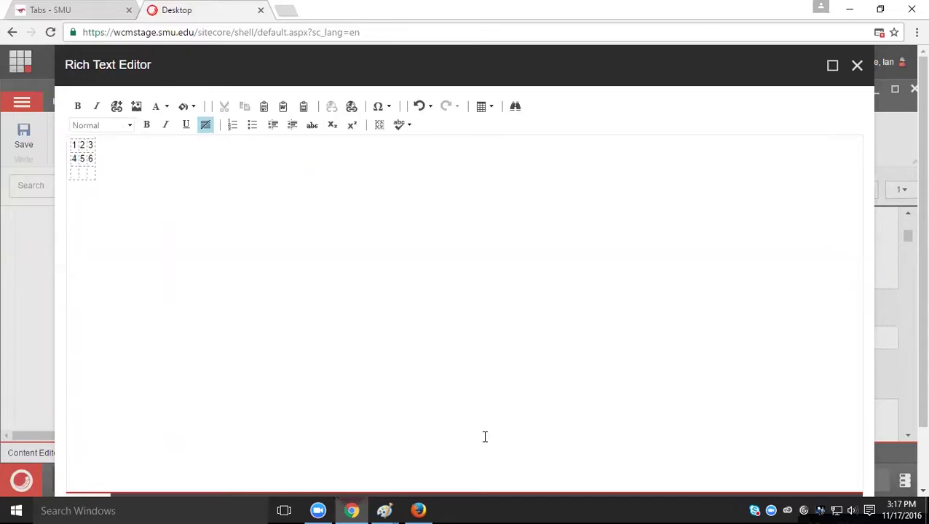
Step: Add class="table" to the opening table tag in the HTML source and accept the Content 6 edits
{"action": "scroll", "coordinate": [826, 389], "scroll_direction": "down", "scroll_amount": 1}
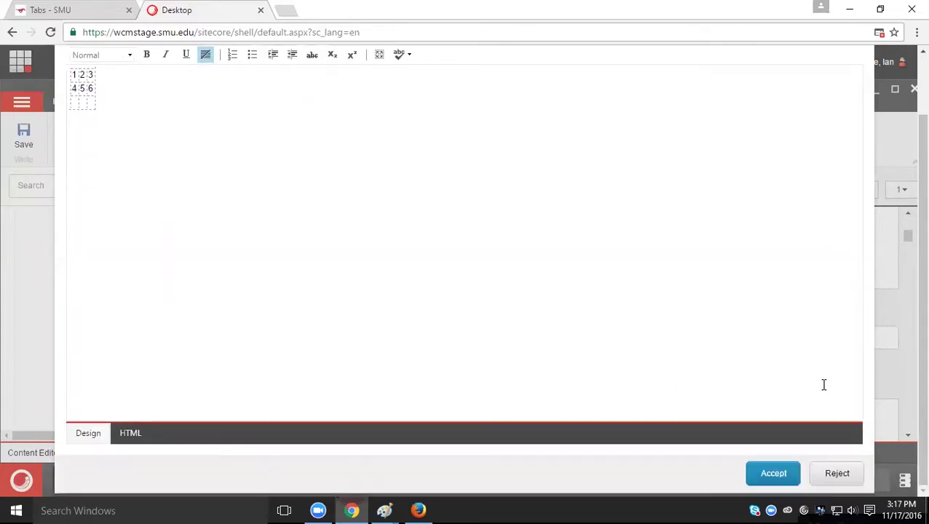
{"action": "left_click", "coordinate": [125, 434]}
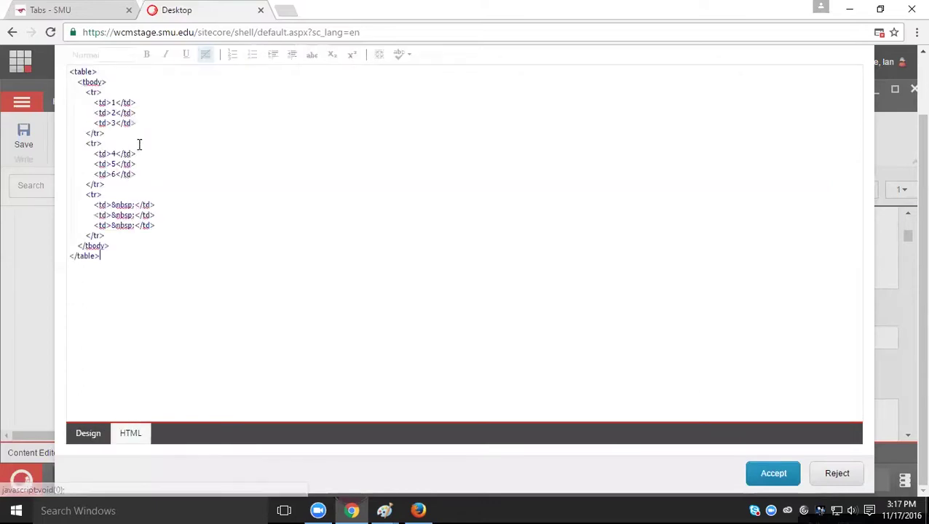
{"action": "left_click", "coordinate": [88, 71]}
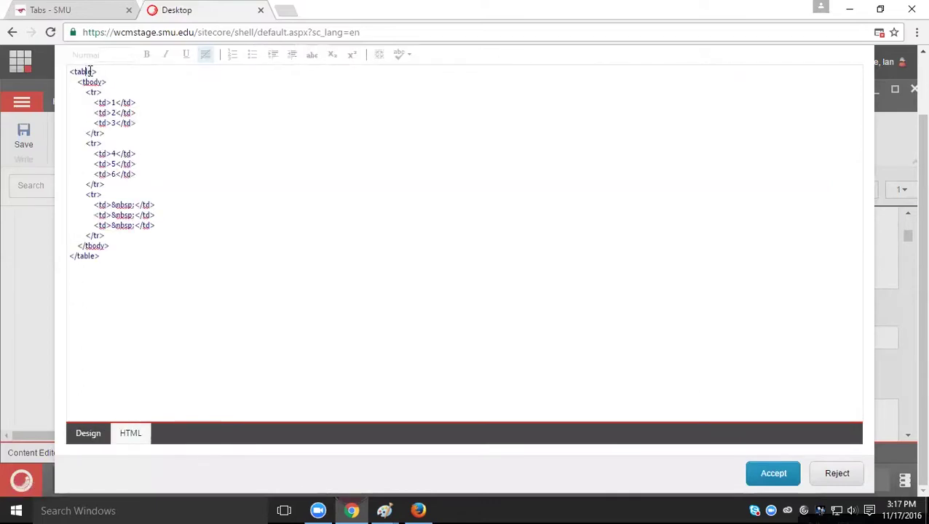
{"action": "type", "text": "class=\"table\""}
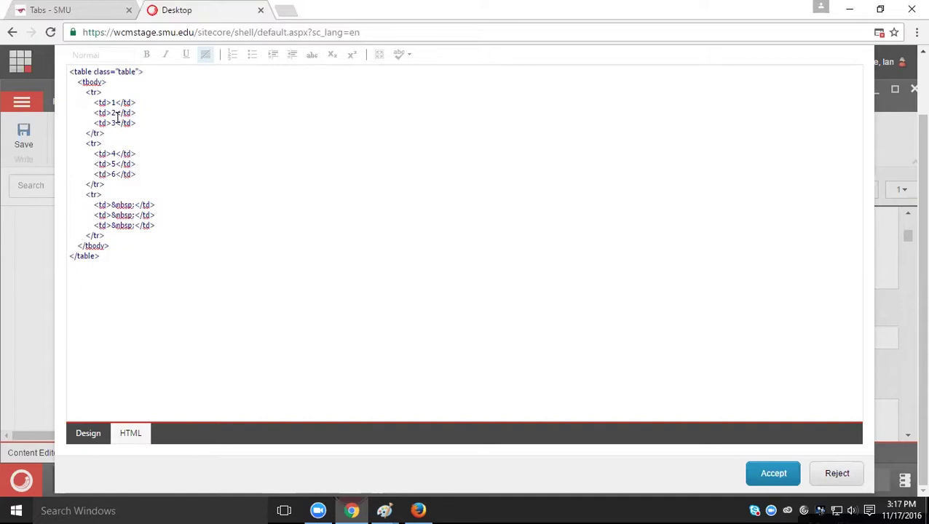
{"action": "left_click", "coordinate": [759, 478]}
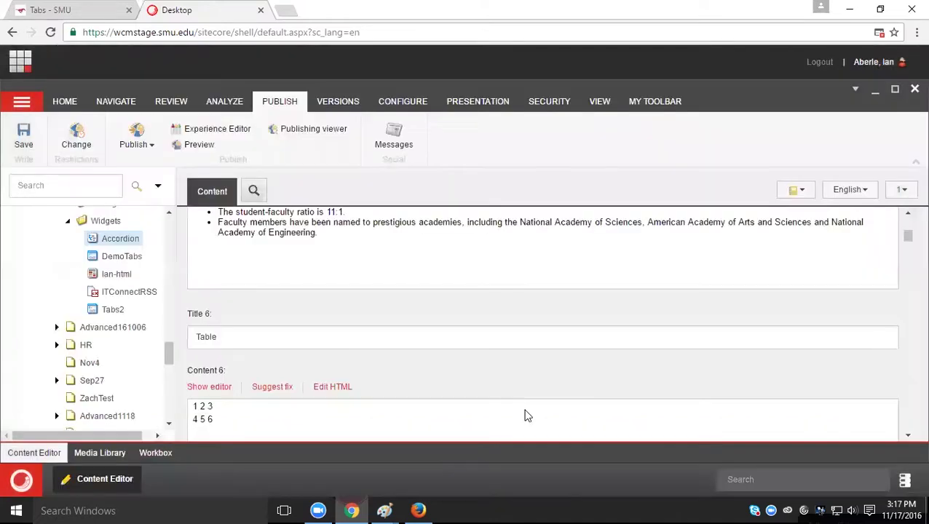
Step: Save the Accordion widget and publish it in every language to every publishing target
{"action": "left_click", "coordinate": [21, 133]}
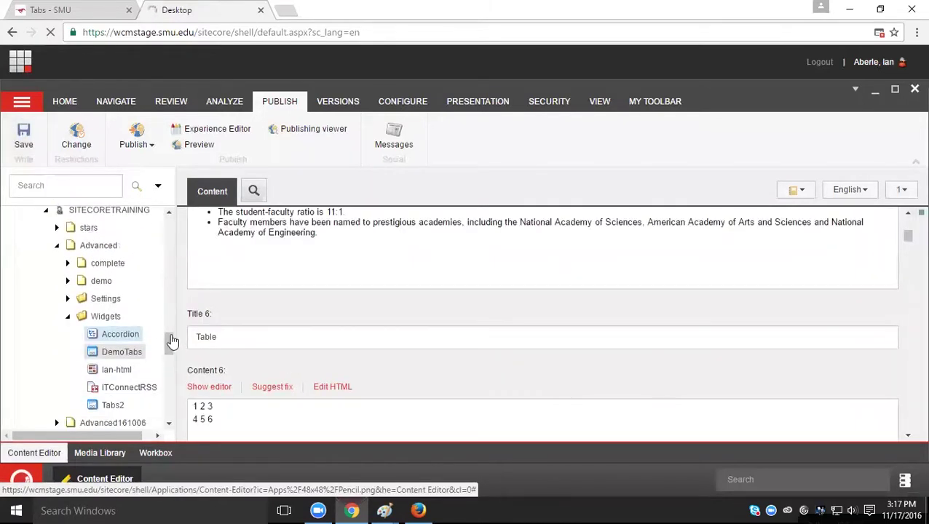
{"action": "scroll", "coordinate": [157, 339], "scroll_direction": "down", "scroll_amount": 1}
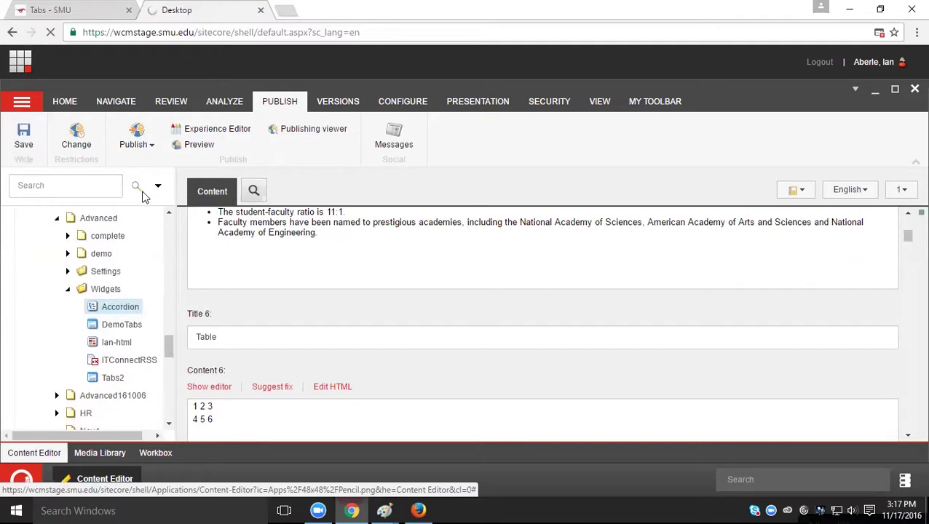
{"action": "left_click", "coordinate": [138, 135]}
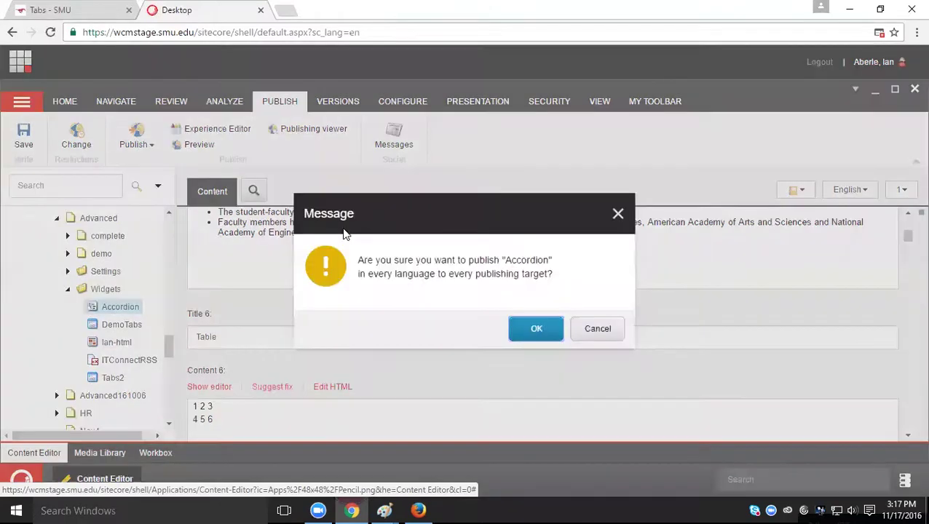
{"action": "left_click", "coordinate": [526, 337]}
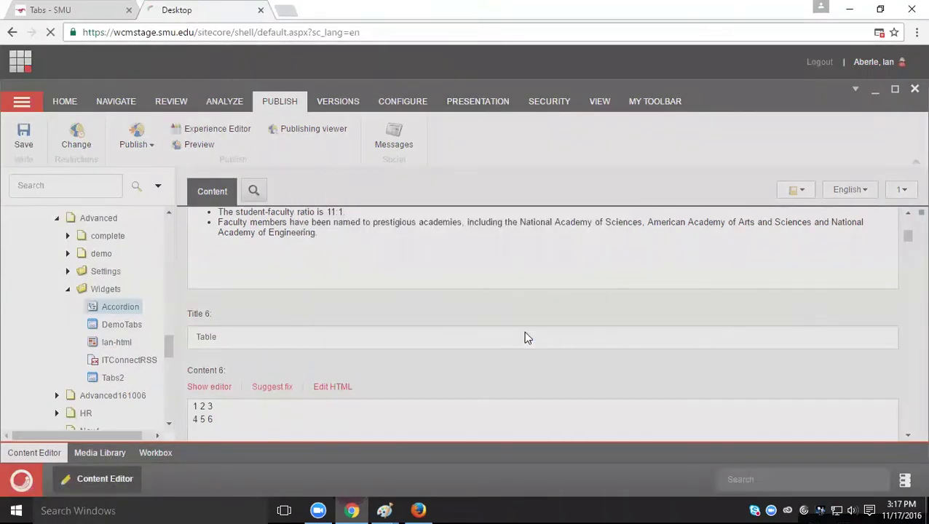
{"action": "left_click", "coordinate": [550, 333]}
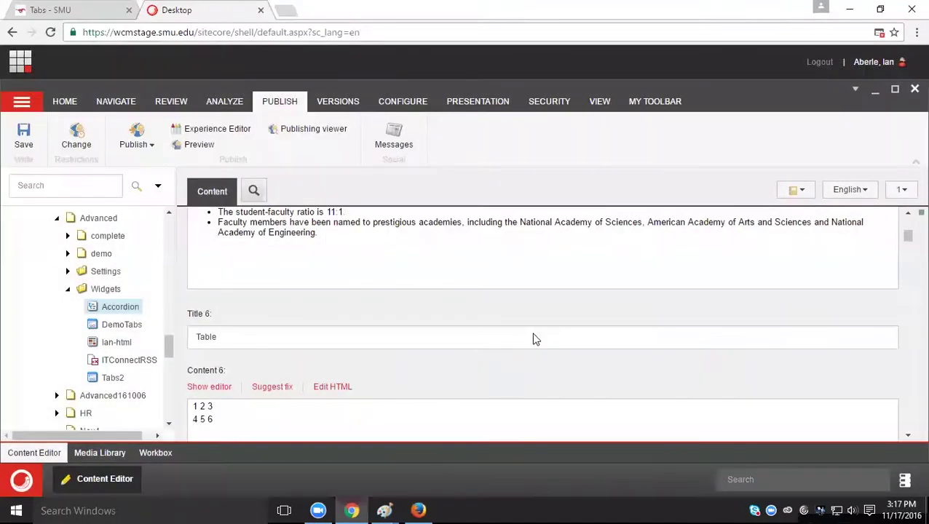
Step: Preview the Advanced site's complete page, go to its Accordion page and view the list of accordion sections
{"action": "left_click", "coordinate": [100, 242]}
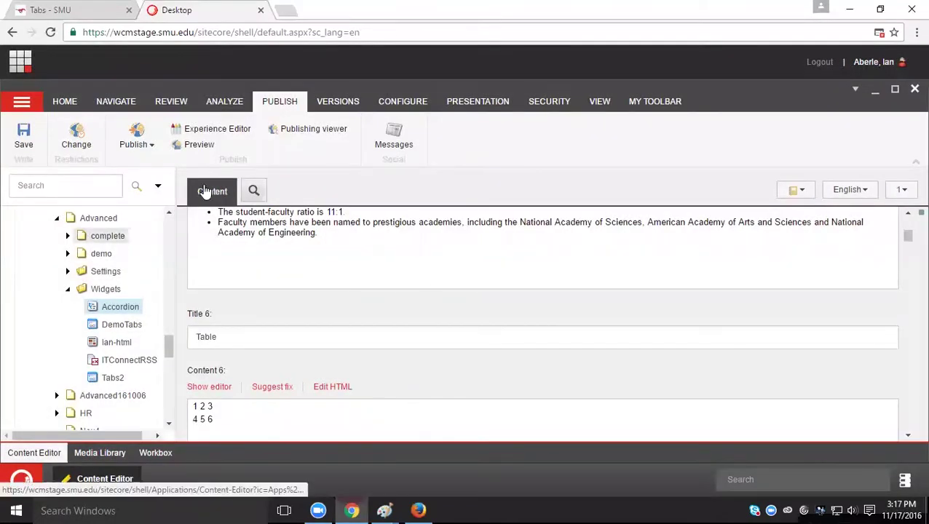
{"action": "left_click", "coordinate": [200, 146]}
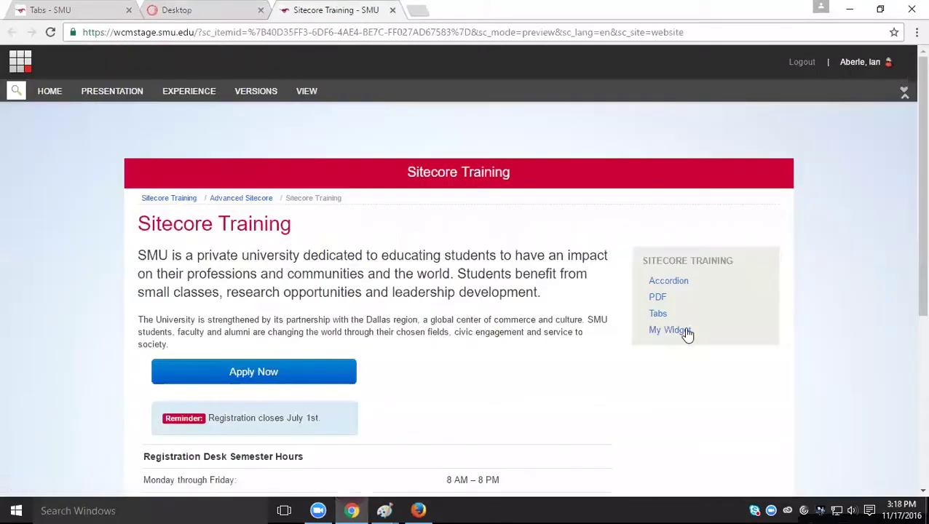
{"action": "left_click", "coordinate": [672, 284]}
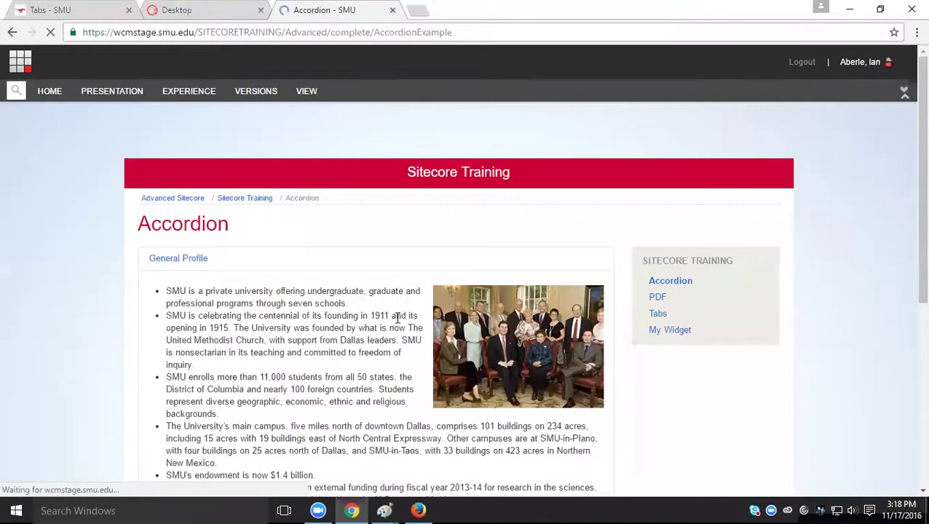
{"action": "left_click", "coordinate": [301, 260]}
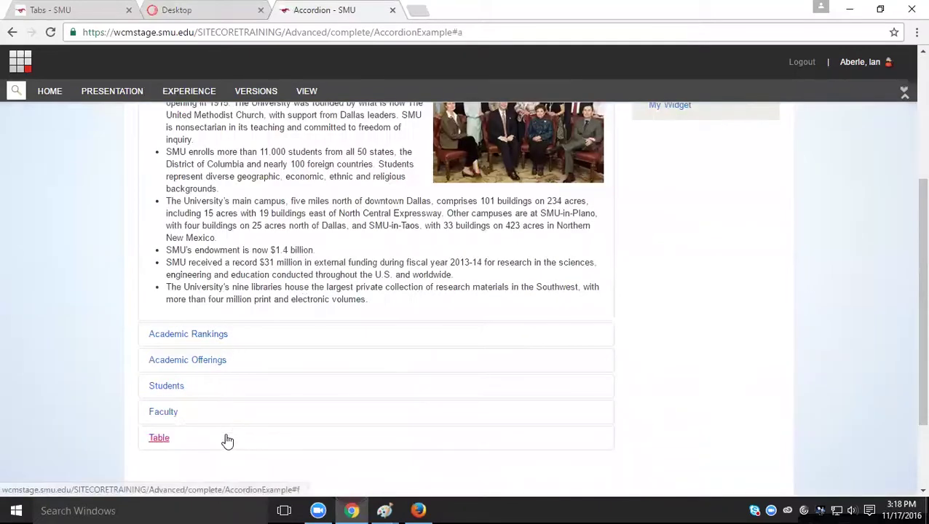
Step: Copy the Accordion page's address, load it in Firefox and expand the Table section to examine the table's formatting
{"action": "left_click", "coordinate": [187, 37]}
{"action": "key", "text": "ctrl+c"}
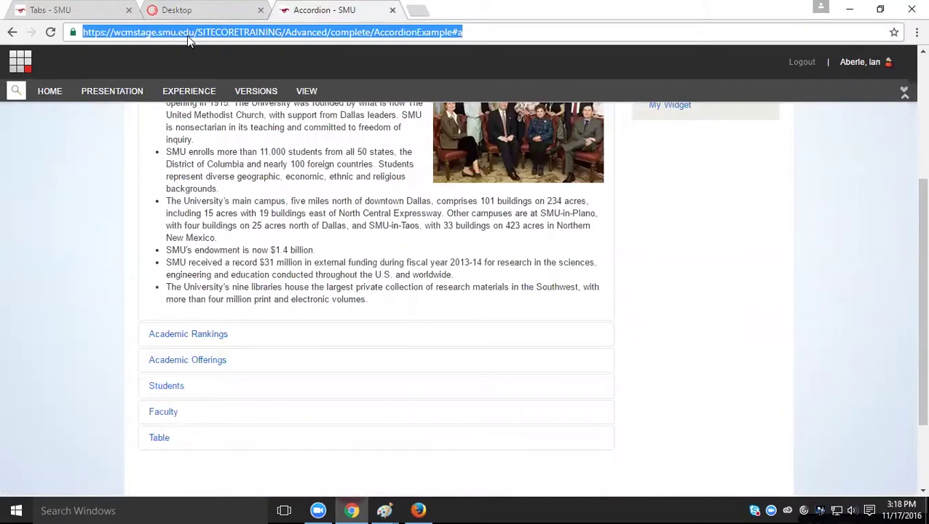
{"action": "left_click", "coordinate": [420, 510]}
{"action": "left_click", "coordinate": [257, 45]}
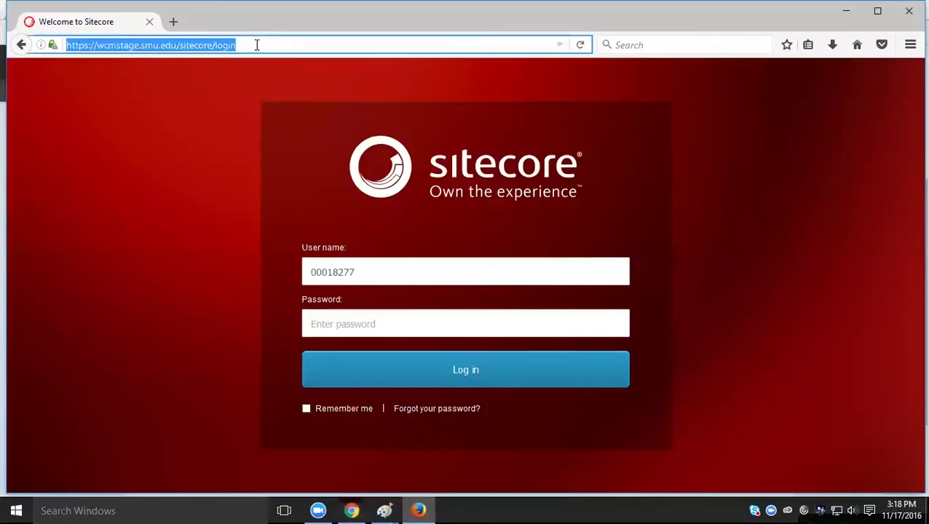
{"action": "key", "text": "ctrl+v"}
{"action": "key", "text": "Return"}
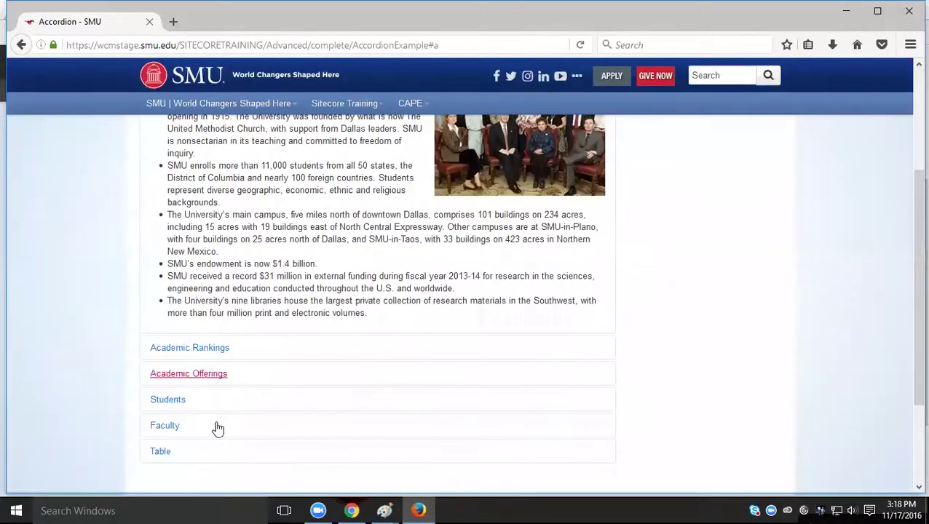
{"action": "left_click", "coordinate": [226, 450]}
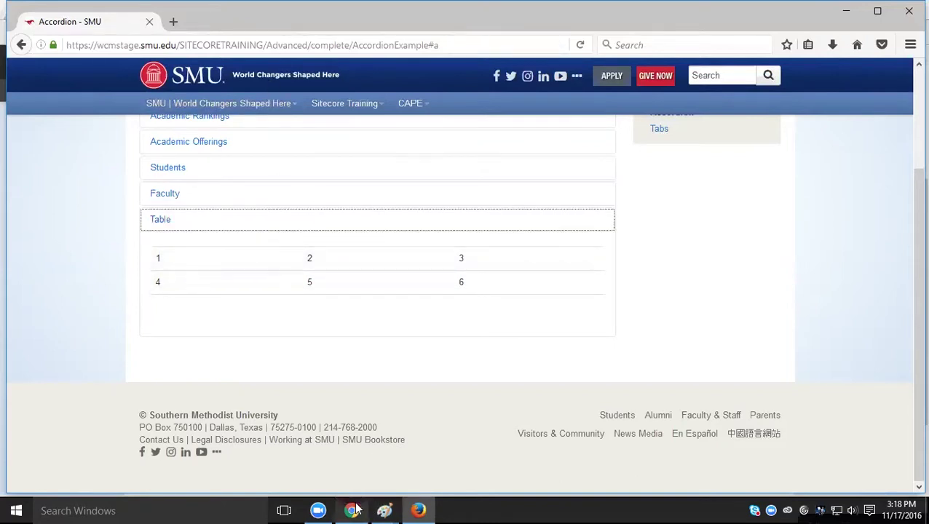
Step: Switch back to the Sitecore desktop in Chrome and bring up the overview of all open windows
{"action": "left_click", "coordinate": [352, 452]}
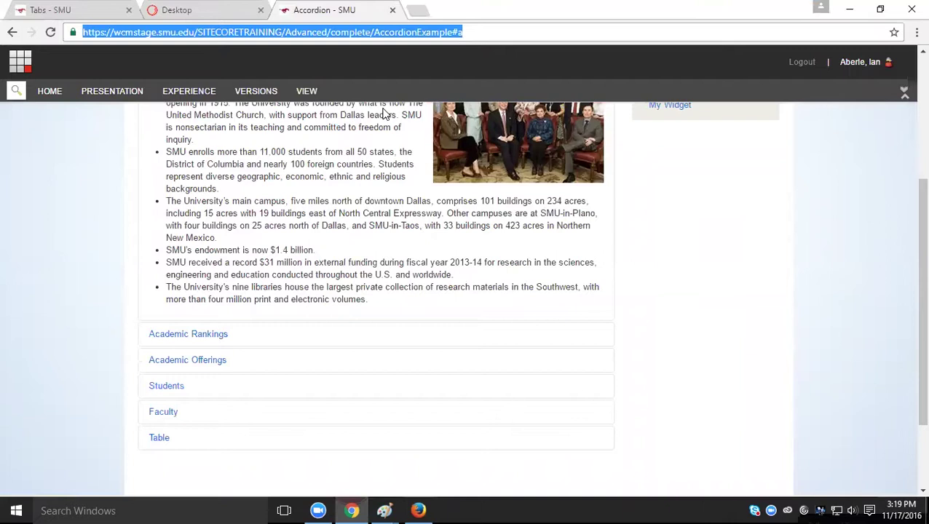
{"action": "left_click", "coordinate": [221, 11]}
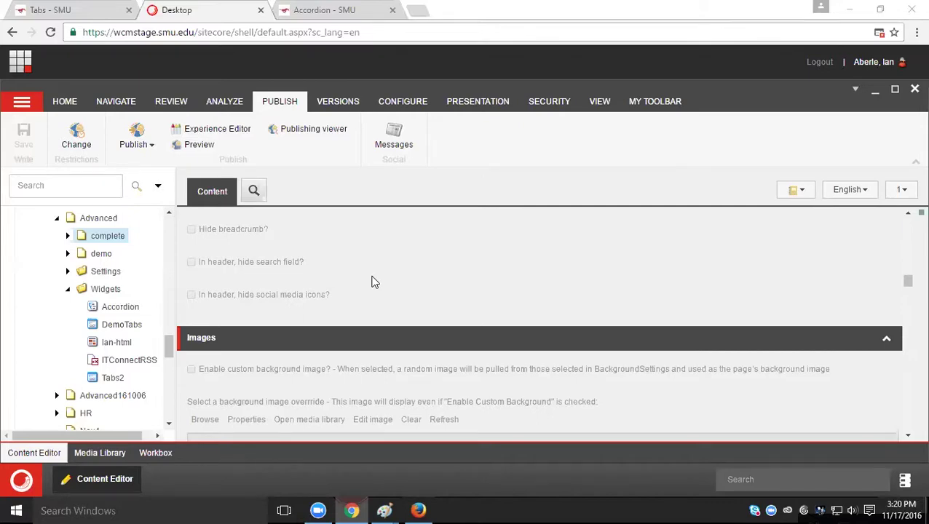
{"action": "key", "text": "super+Tab"}
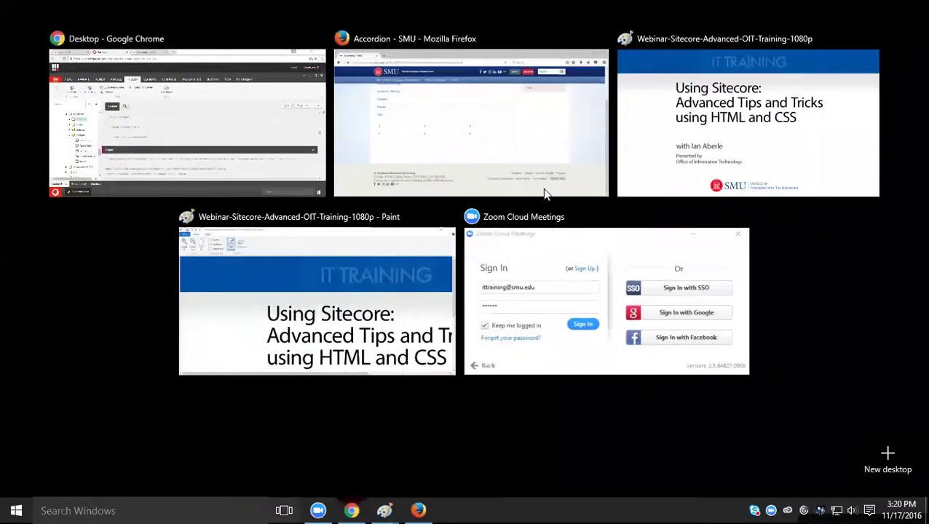